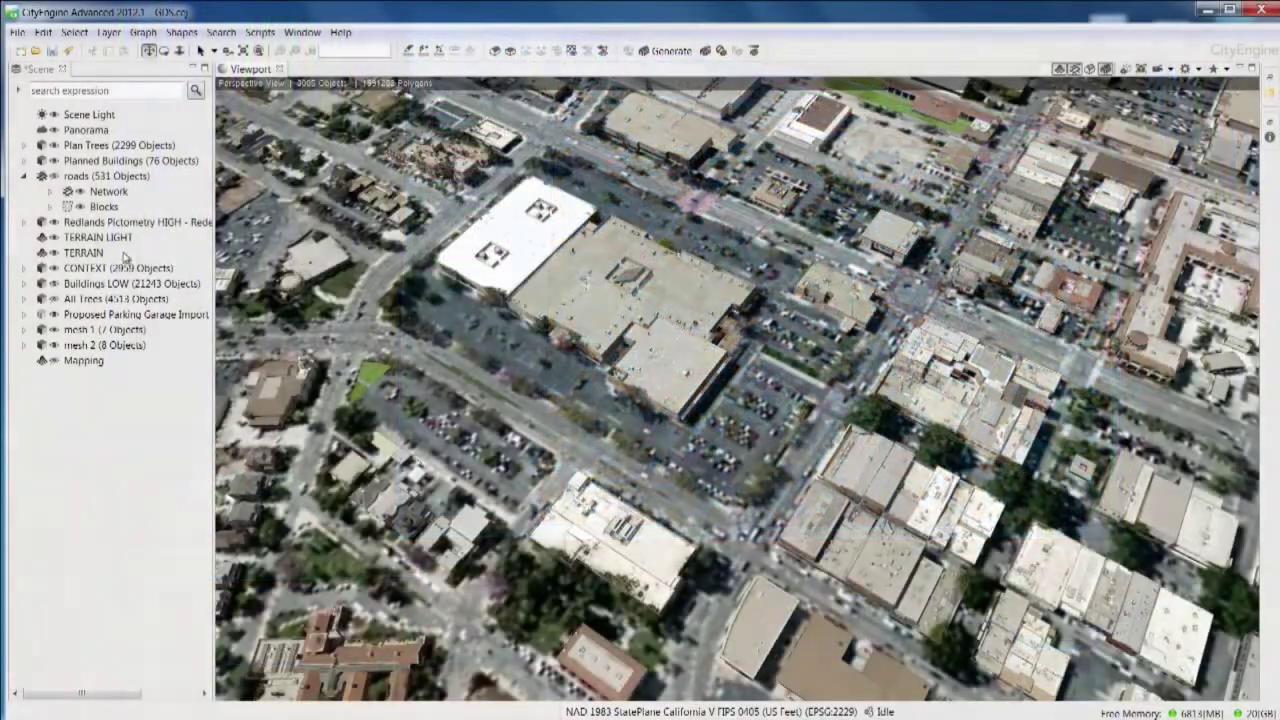
- Hide the TERRAIN layer to reveal the light terrain and view the site from the Train Station bookmark
left_click(53, 253)
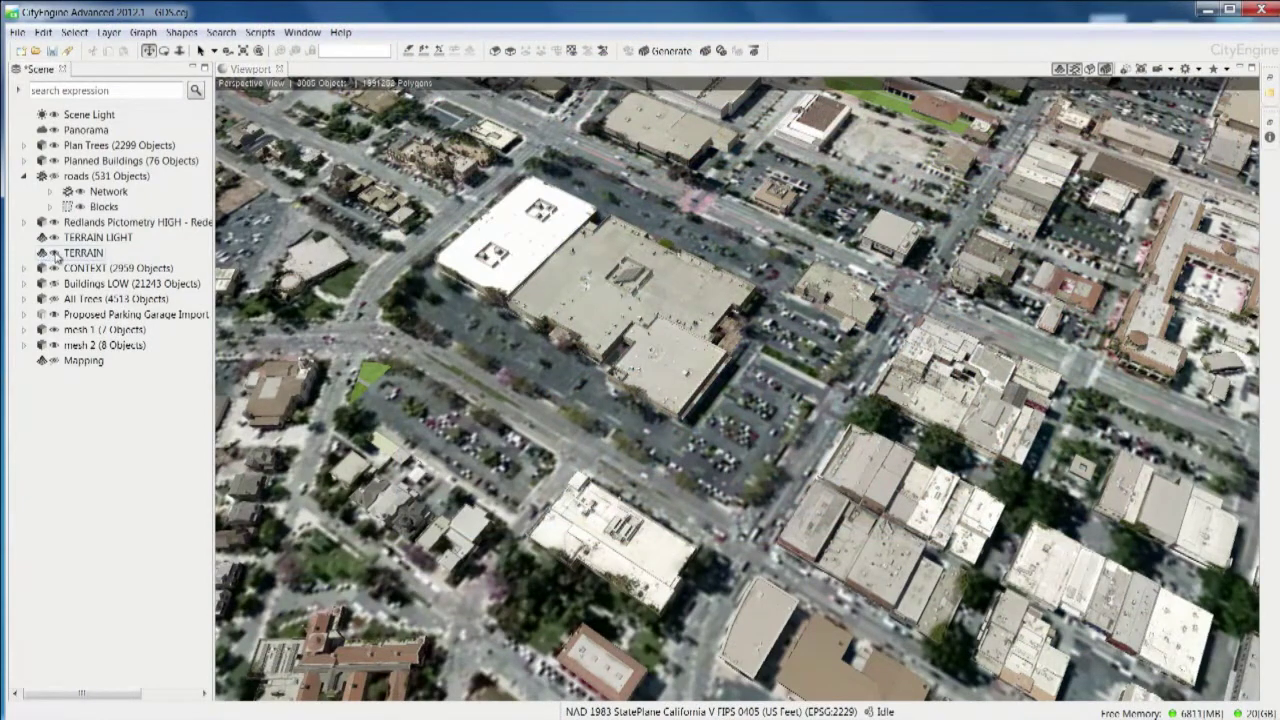
left_click(196, 420)
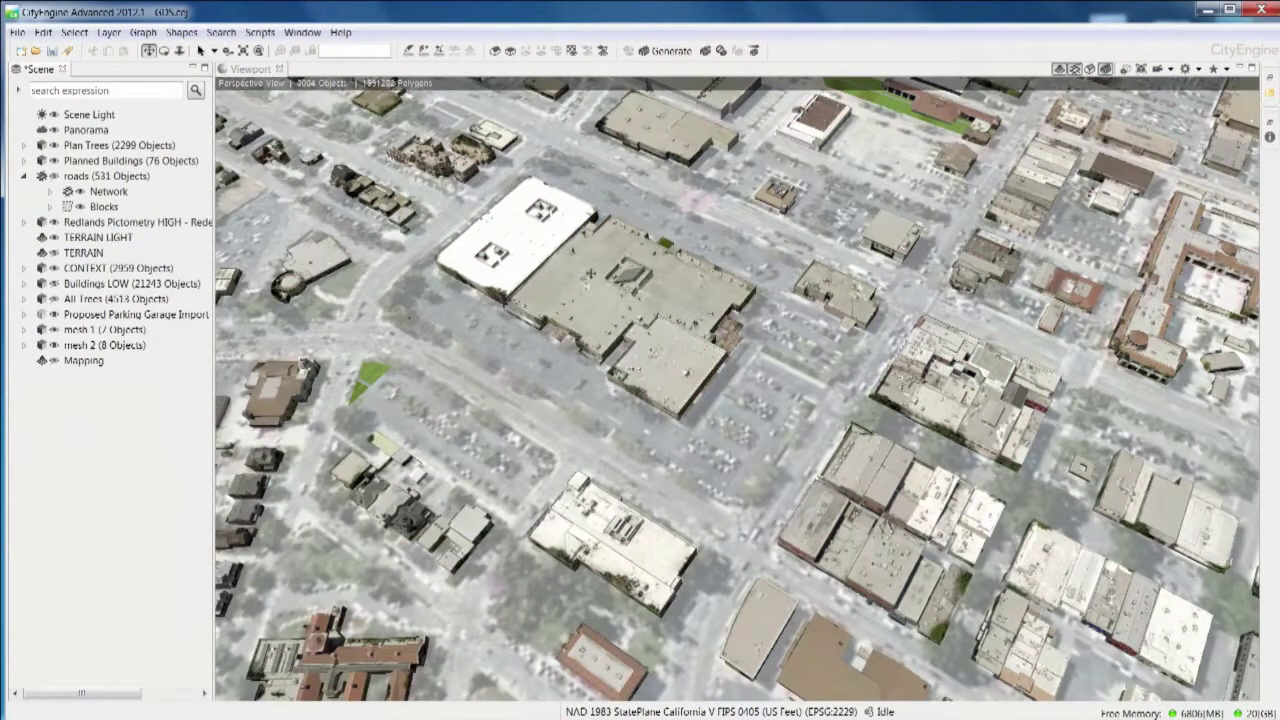
left_click(1228, 70)
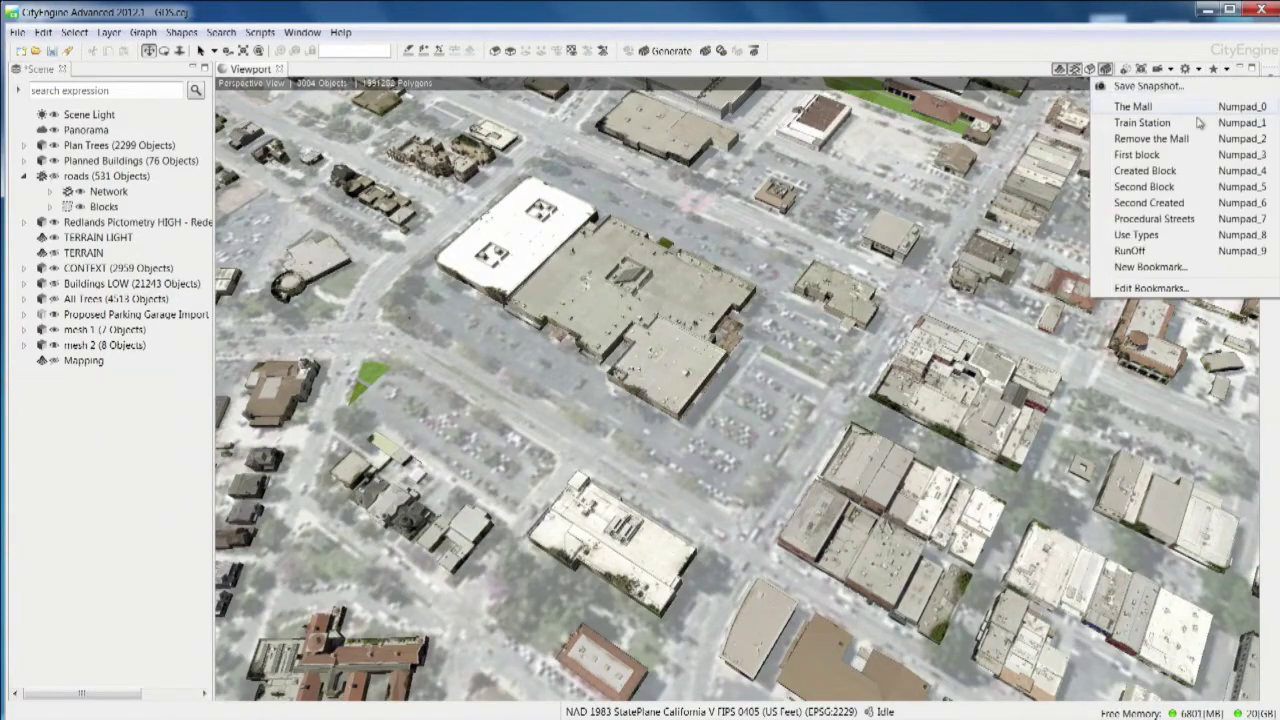
left_click(1207, 120)
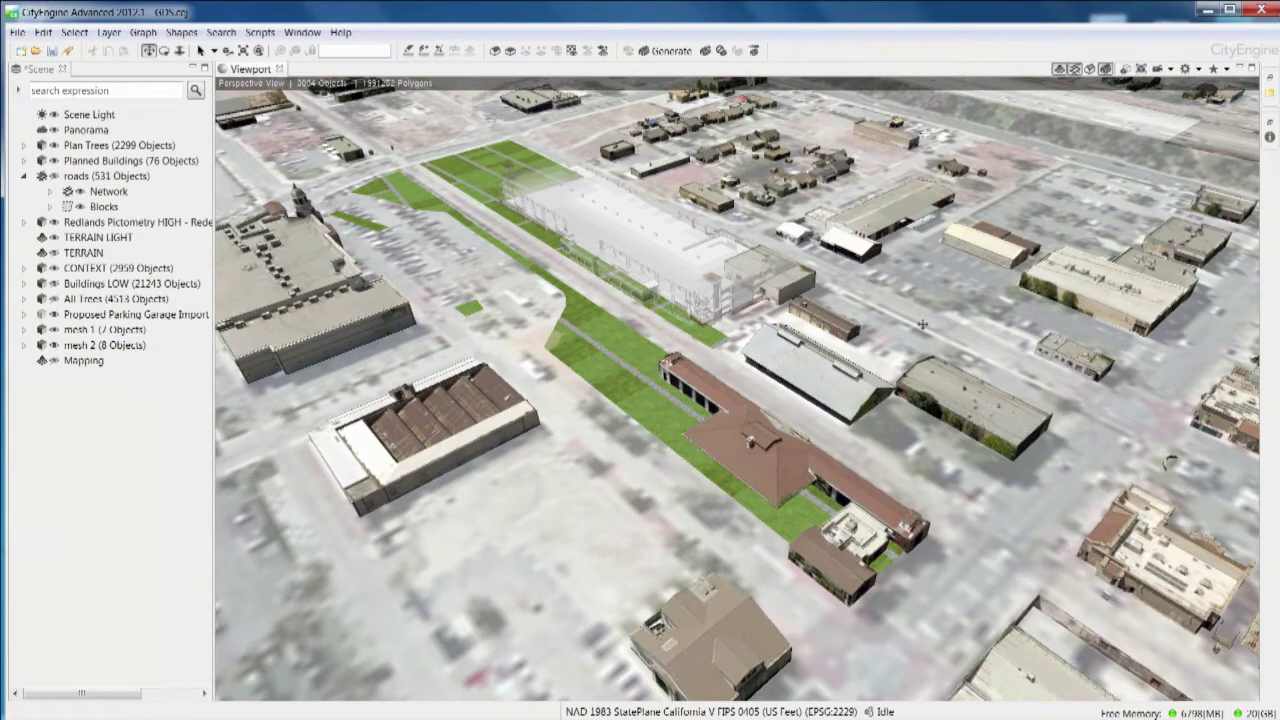
left_click_drag(664, 389, 399, 421, "alt")
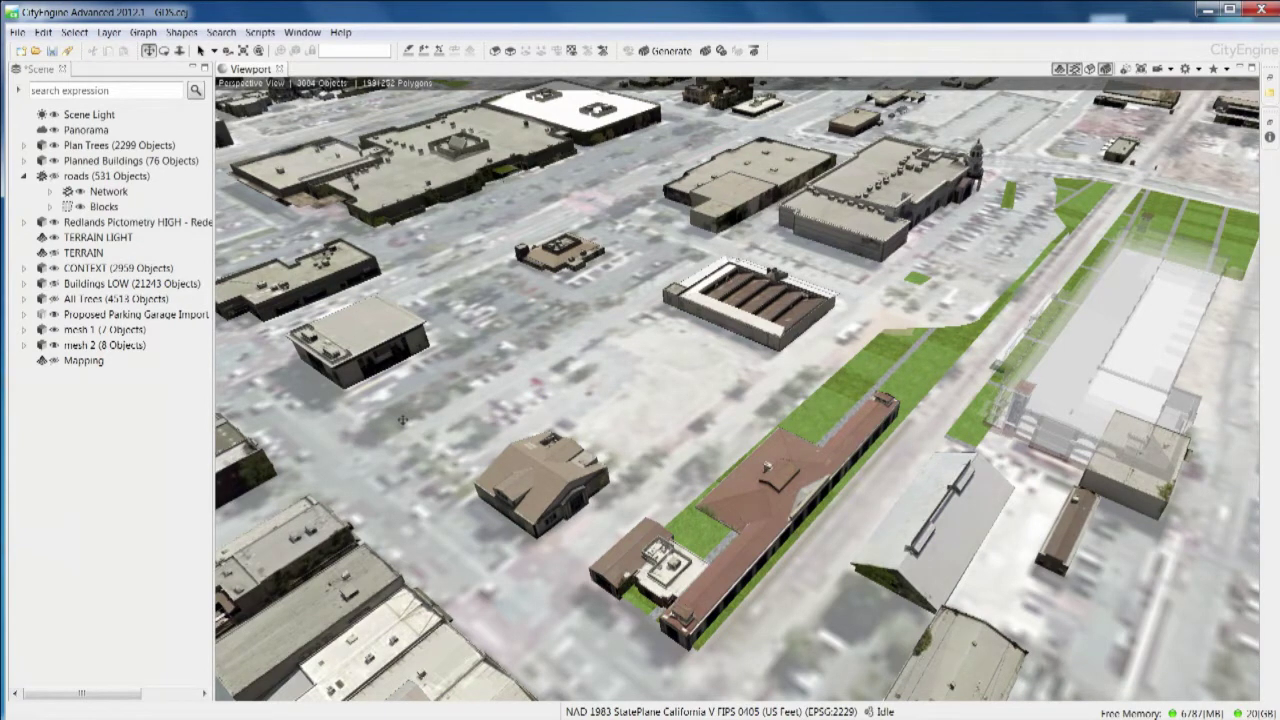
- From the Remove the Mall bookmark, hide the Redlands Pictometry HIGH and TERRAIN LIGHT layers and show the roads layer
left_click(1226, 69)
left_click(1152, 139)
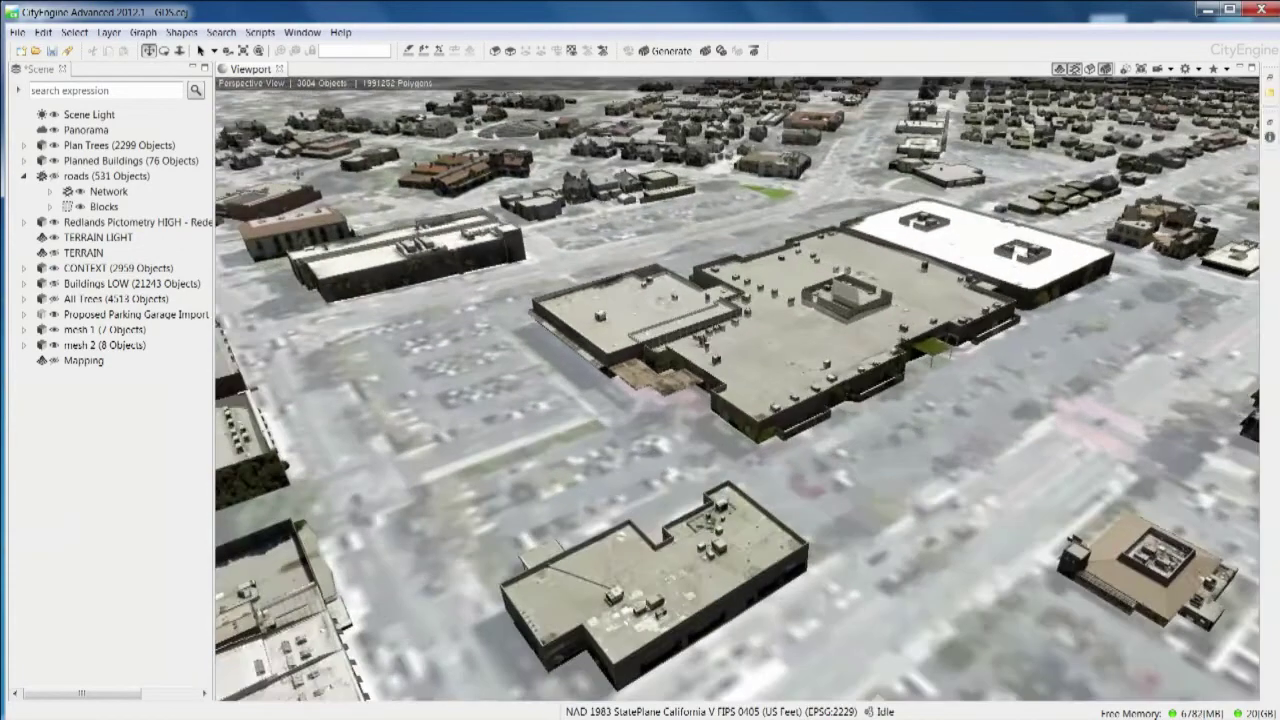
left_click(55, 222)
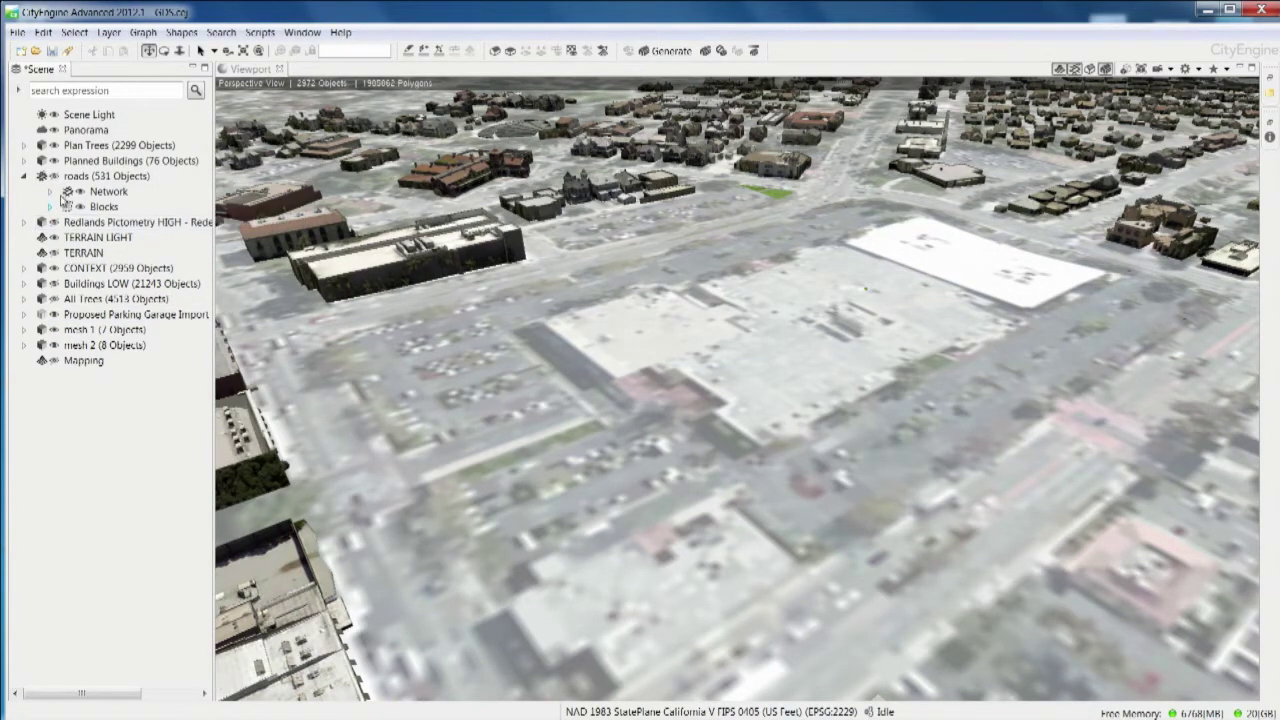
left_click(54, 176)
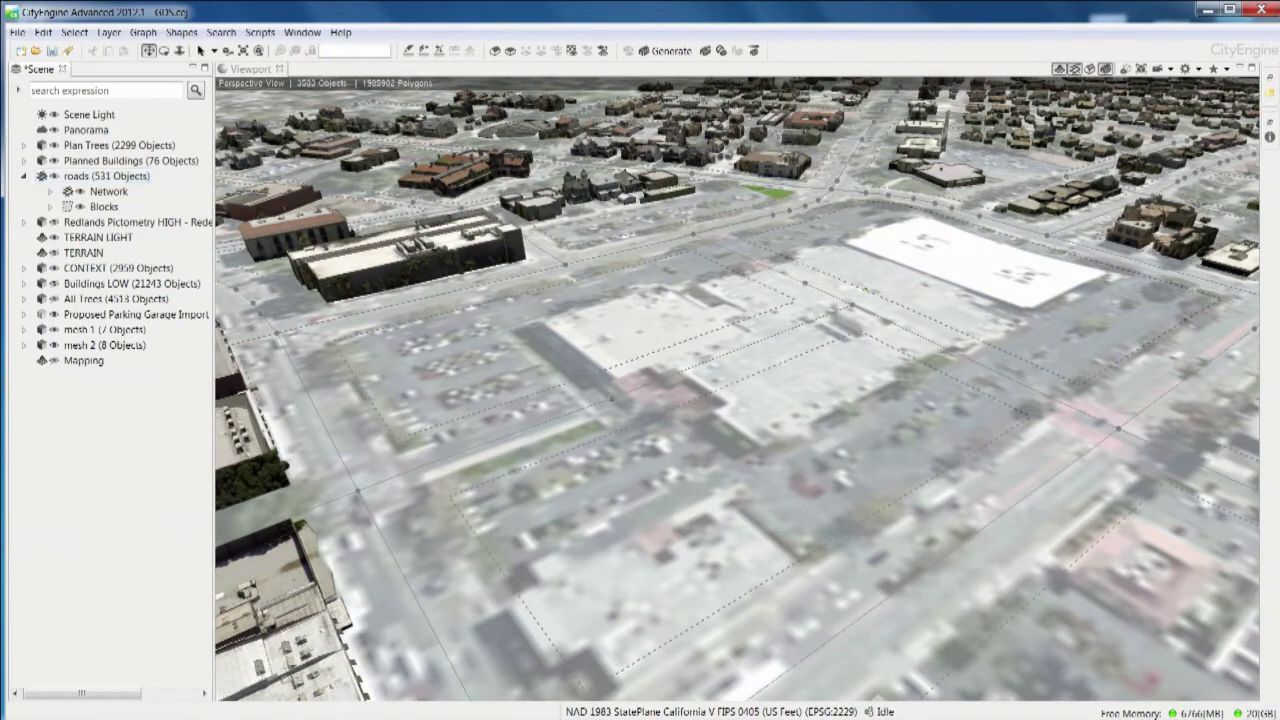
left_click(55, 238)
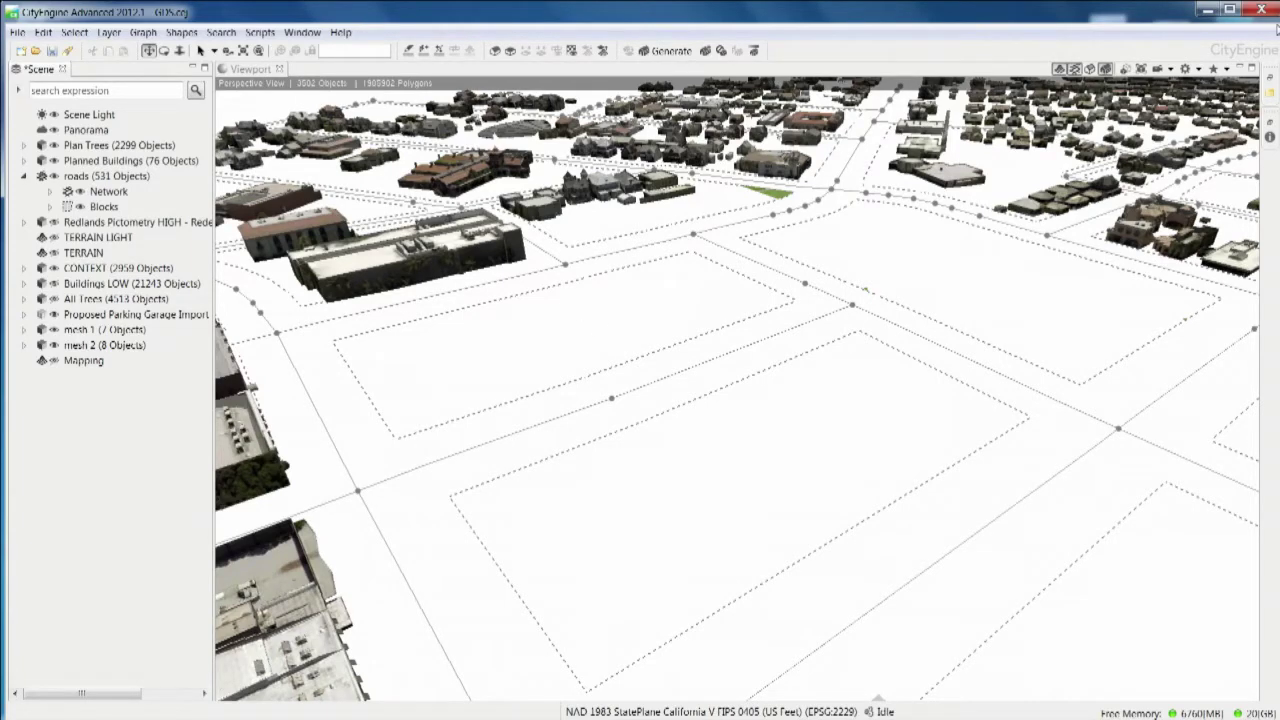
- Display the shapes at the First block bookmark and toggle the roads layer off and on to compare the lots
left_click(1215, 69)
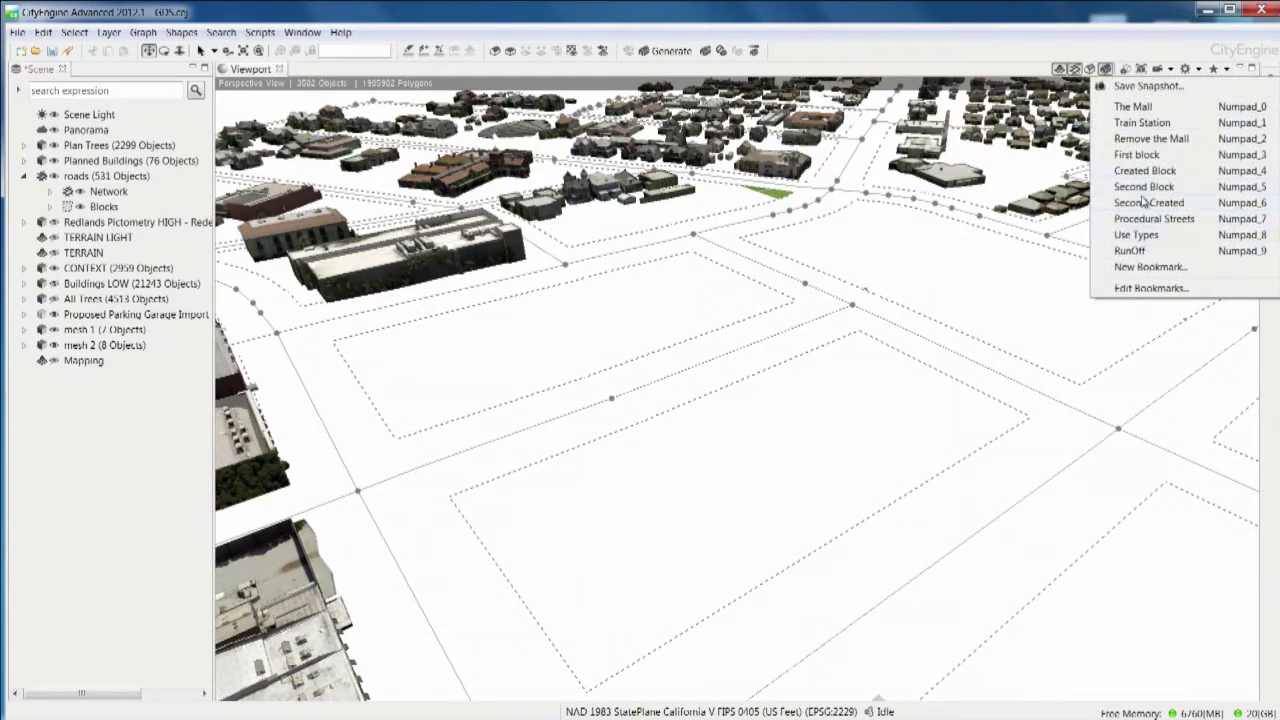
left_click(1144, 170)
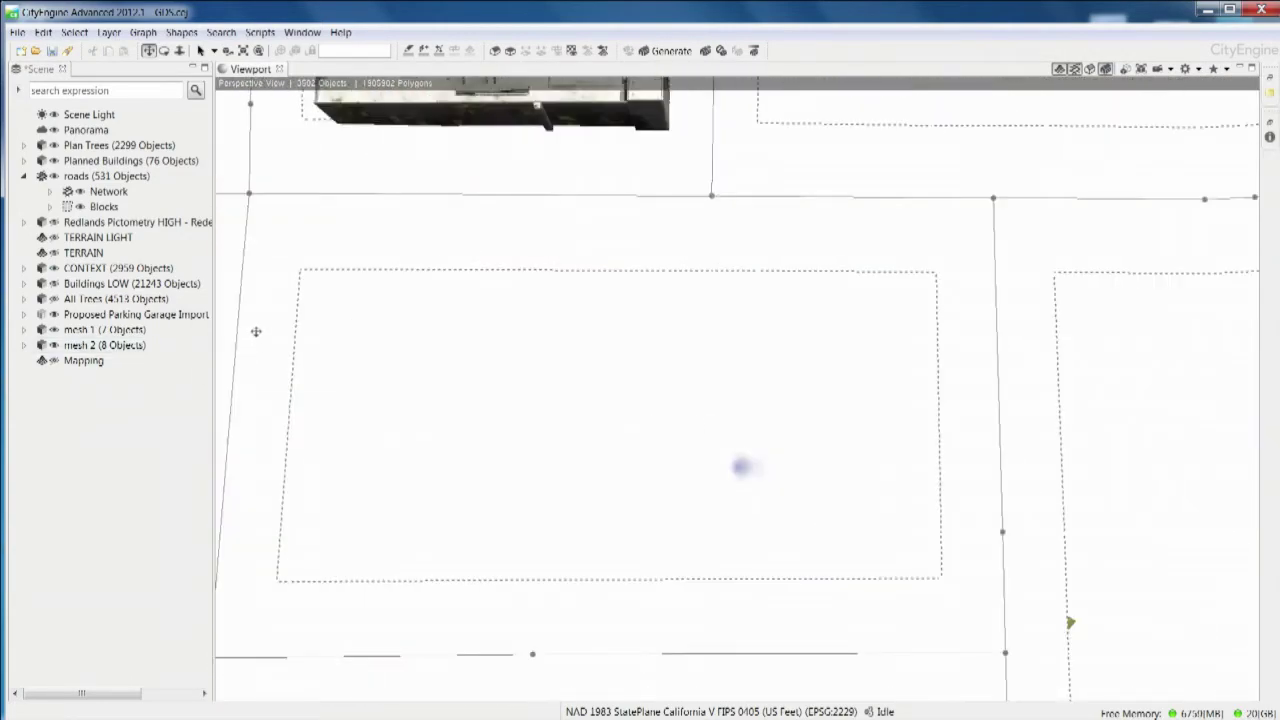
left_click(1090, 69)
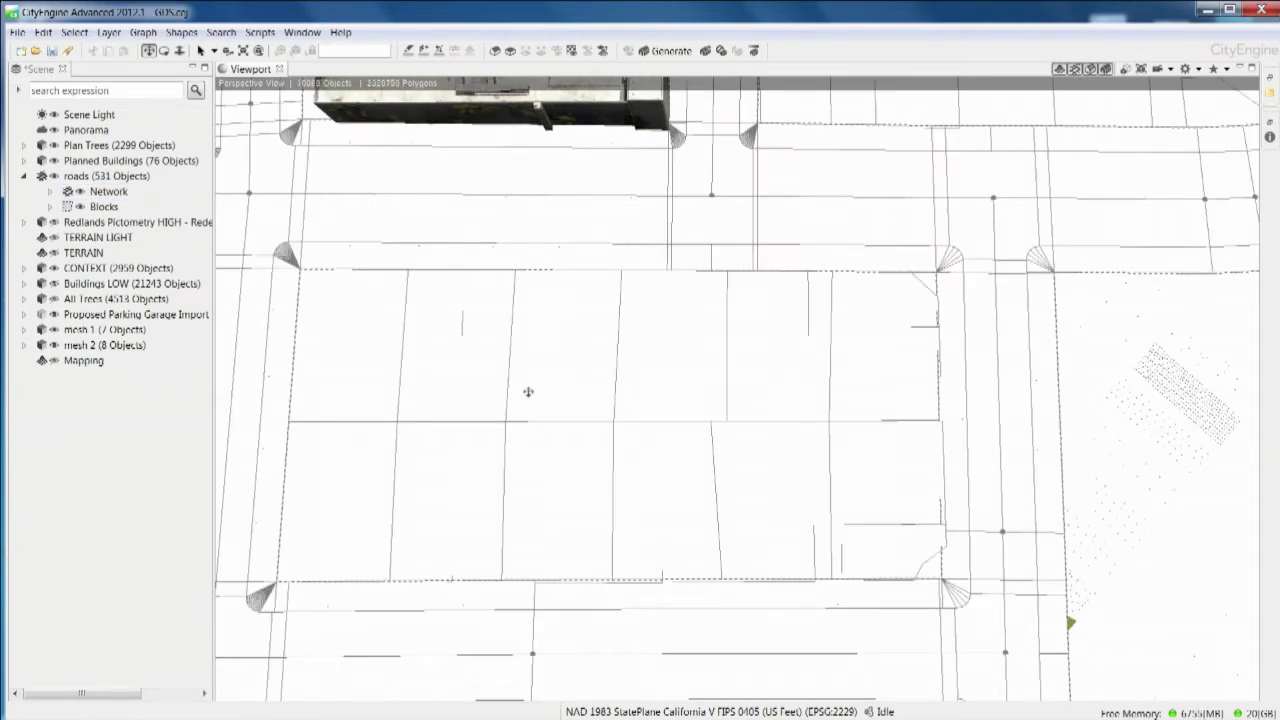
left_click(55, 177)
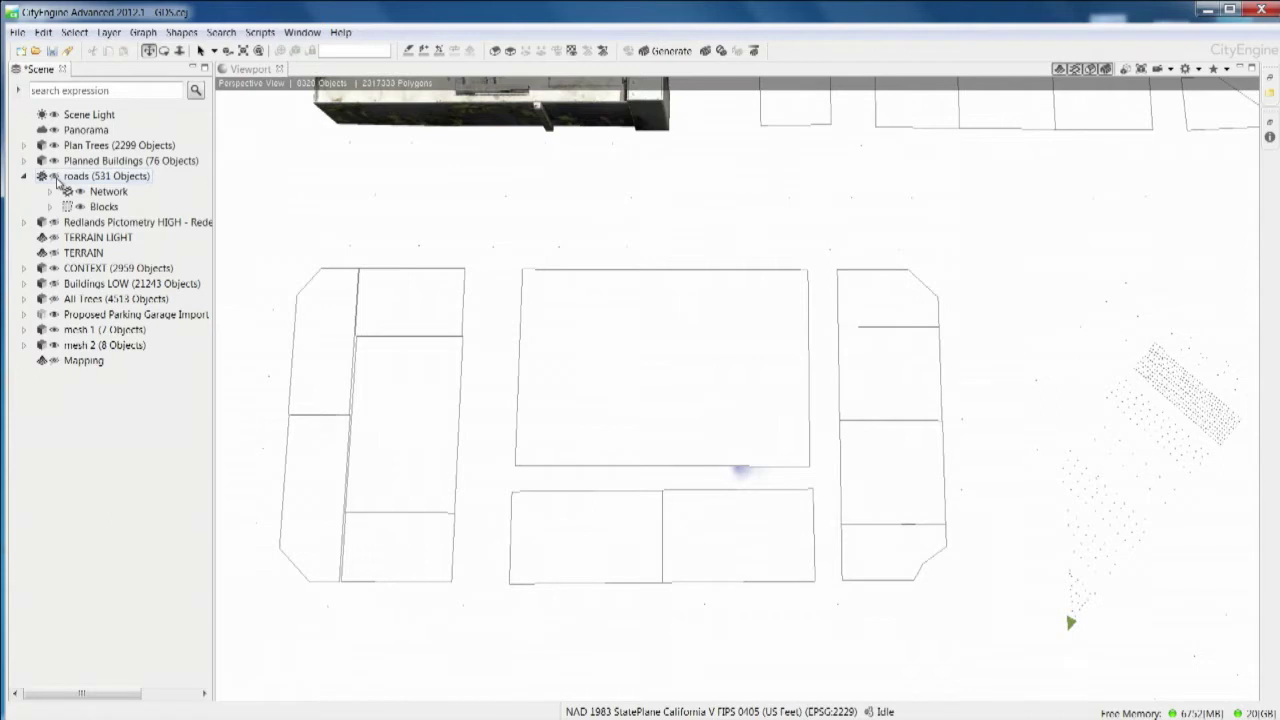
left_click(55, 177)
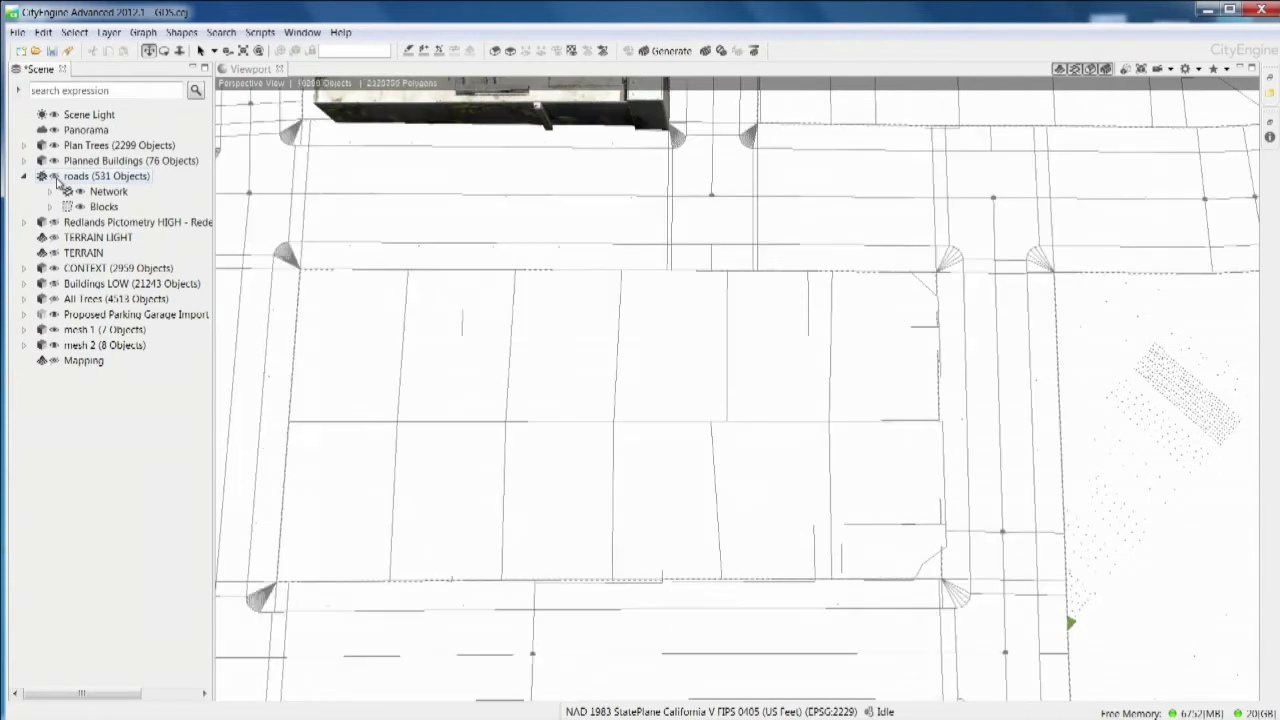
- Select all lots and surrounding streets of the first block and generate their models
left_click(200, 50)
left_click_drag(996, 632, 238, 206)
left_click(672, 52)
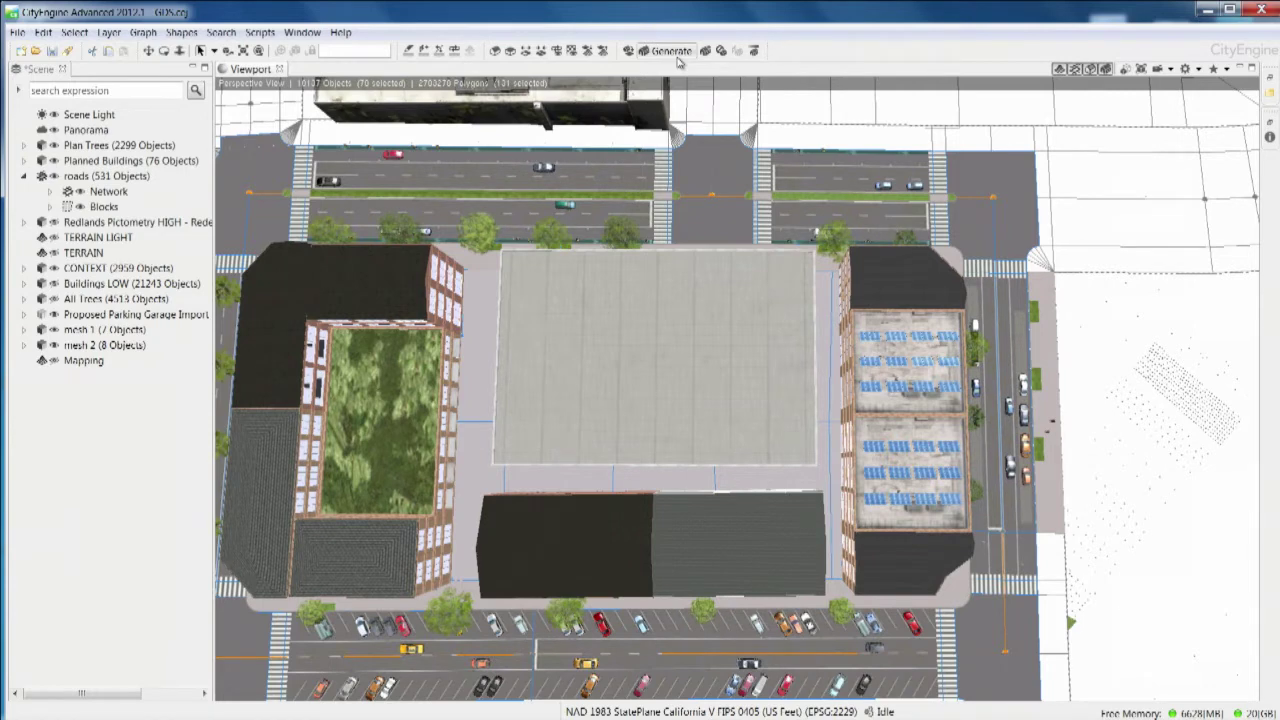
- From the Created Block bookmark, move the corner building toward the intersection and scale it about 1.53 times along its X axis
left_click(148, 51)
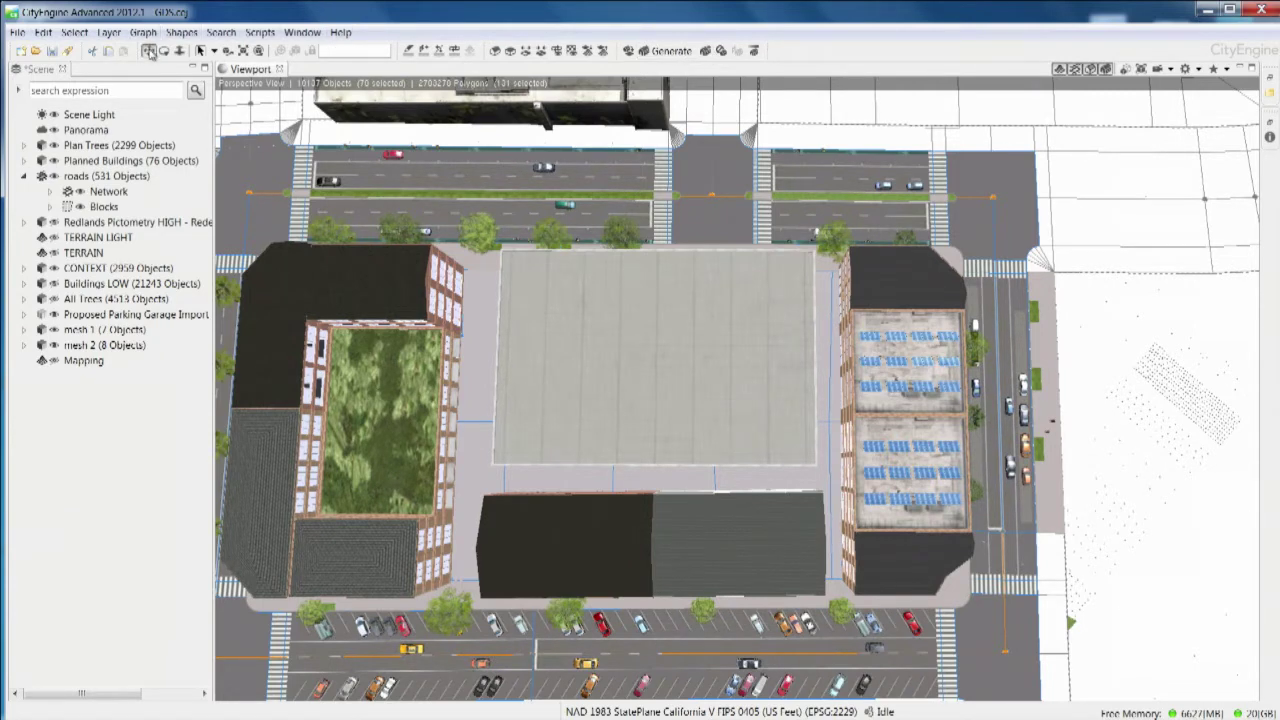
left_click(1226, 70)
left_click(1163, 172)
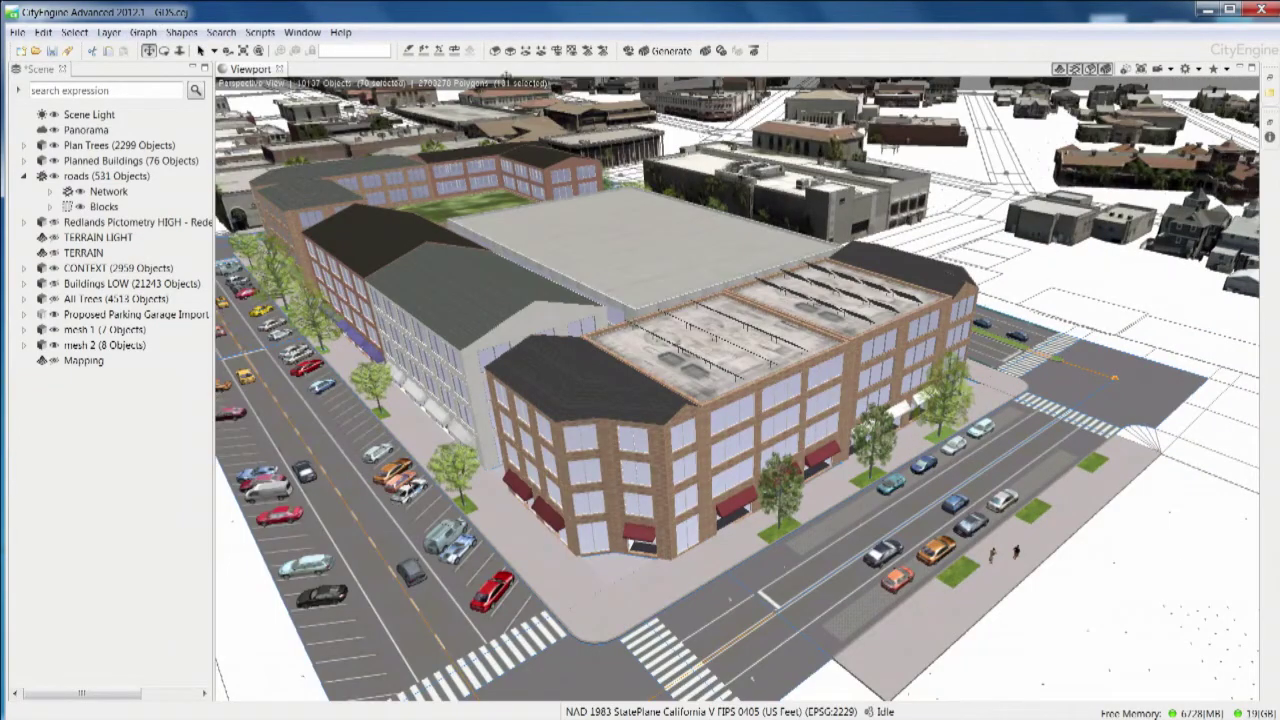
left_click(201, 50)
left_click(610, 448)
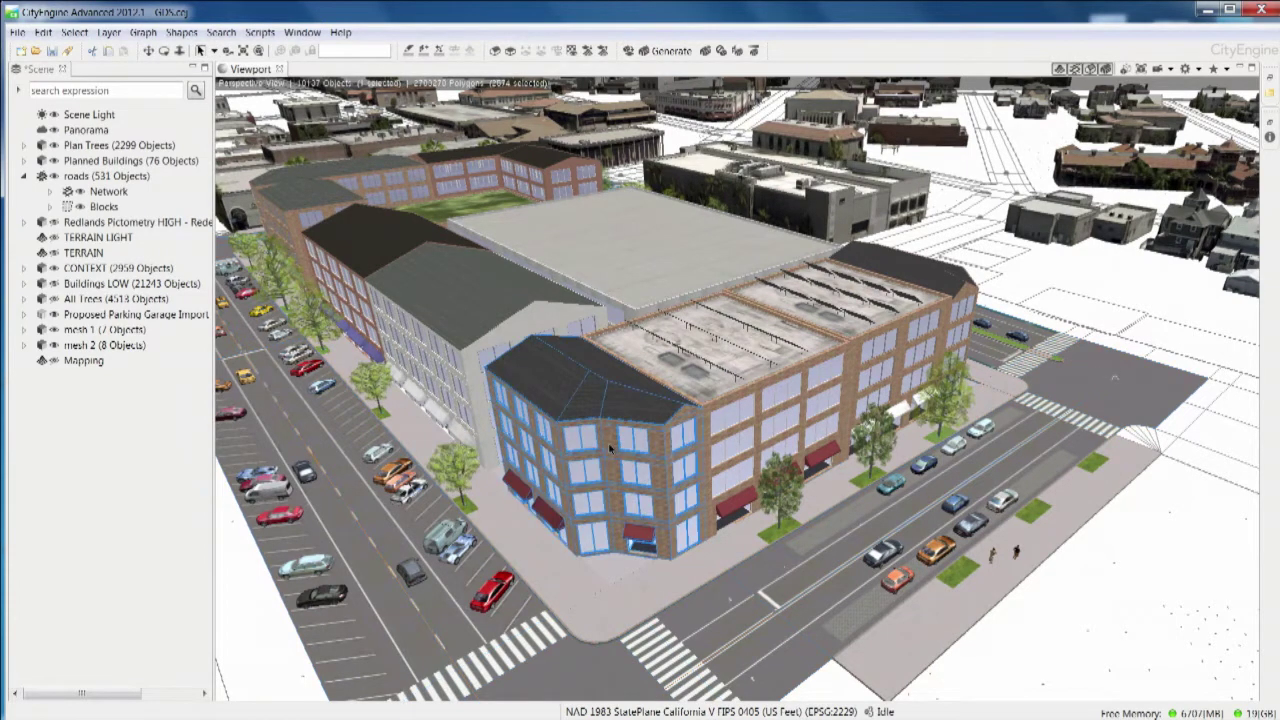
left_click(229, 50)
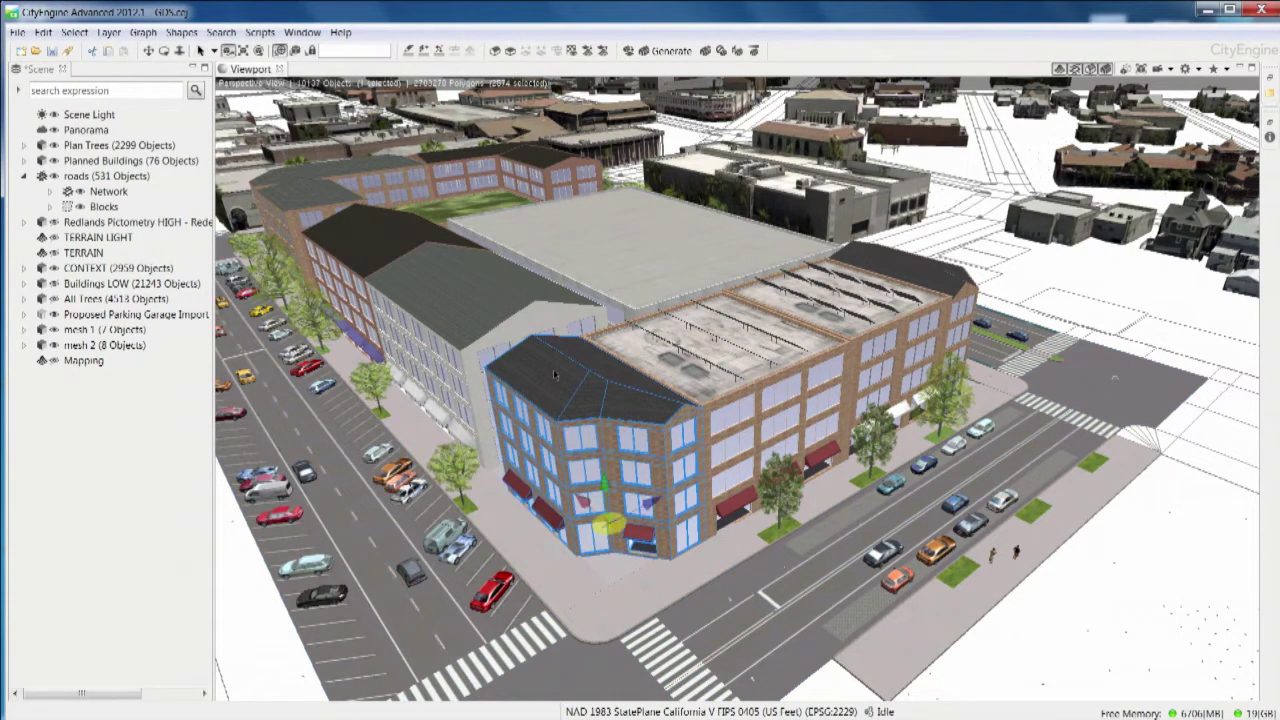
left_click_drag(655, 505, 628, 513)
left_click(245, 50)
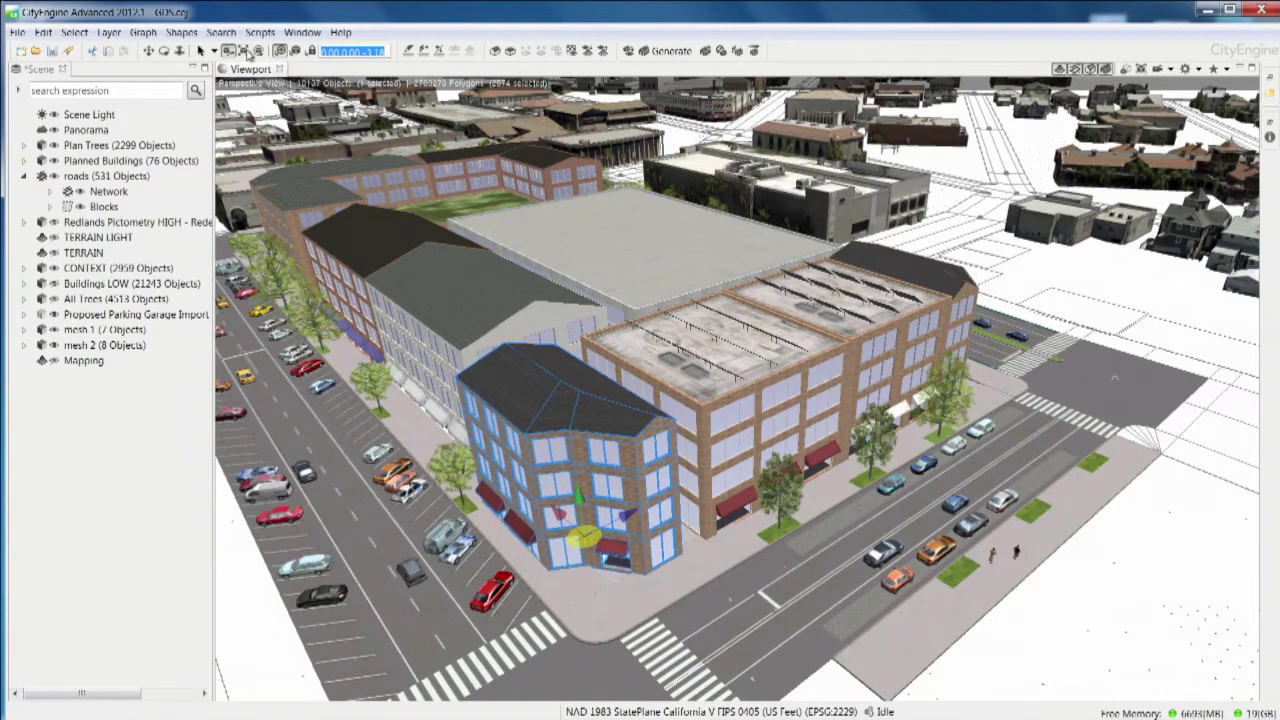
left_click_drag(566, 518, 548, 508)
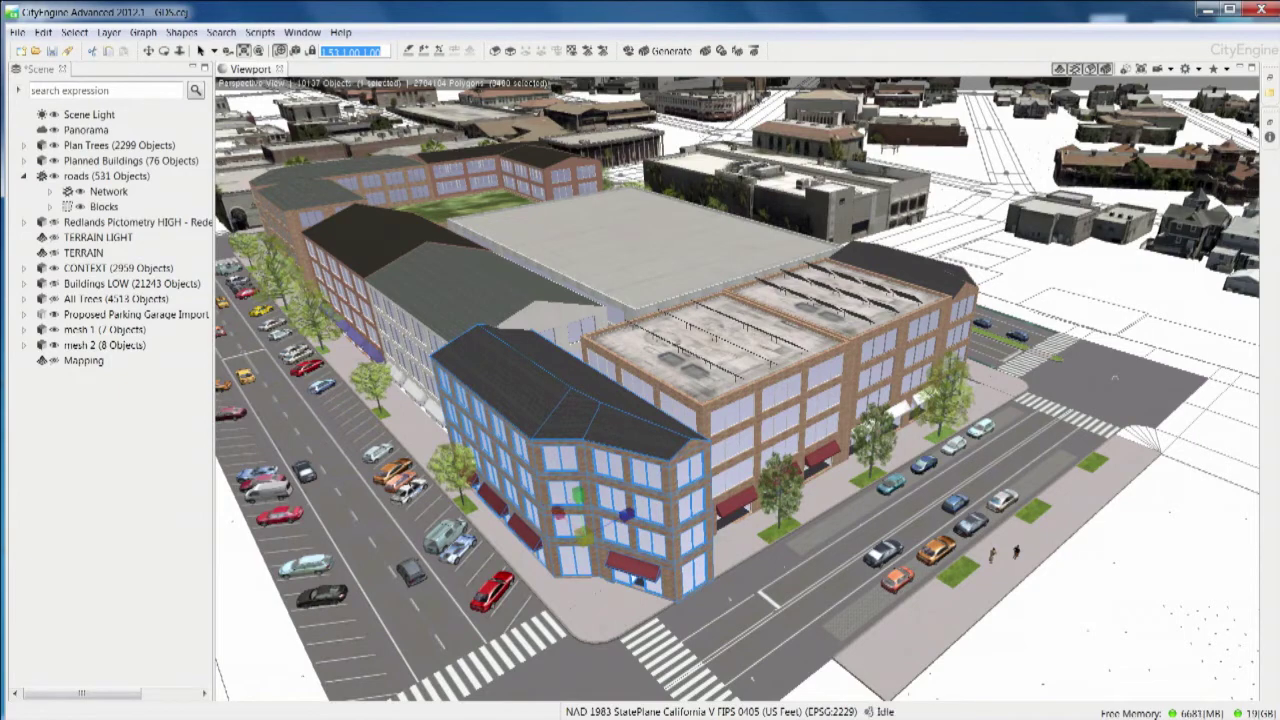
- Set the corner building's Floor_Count_Max to 8
left_click(1270, 140)
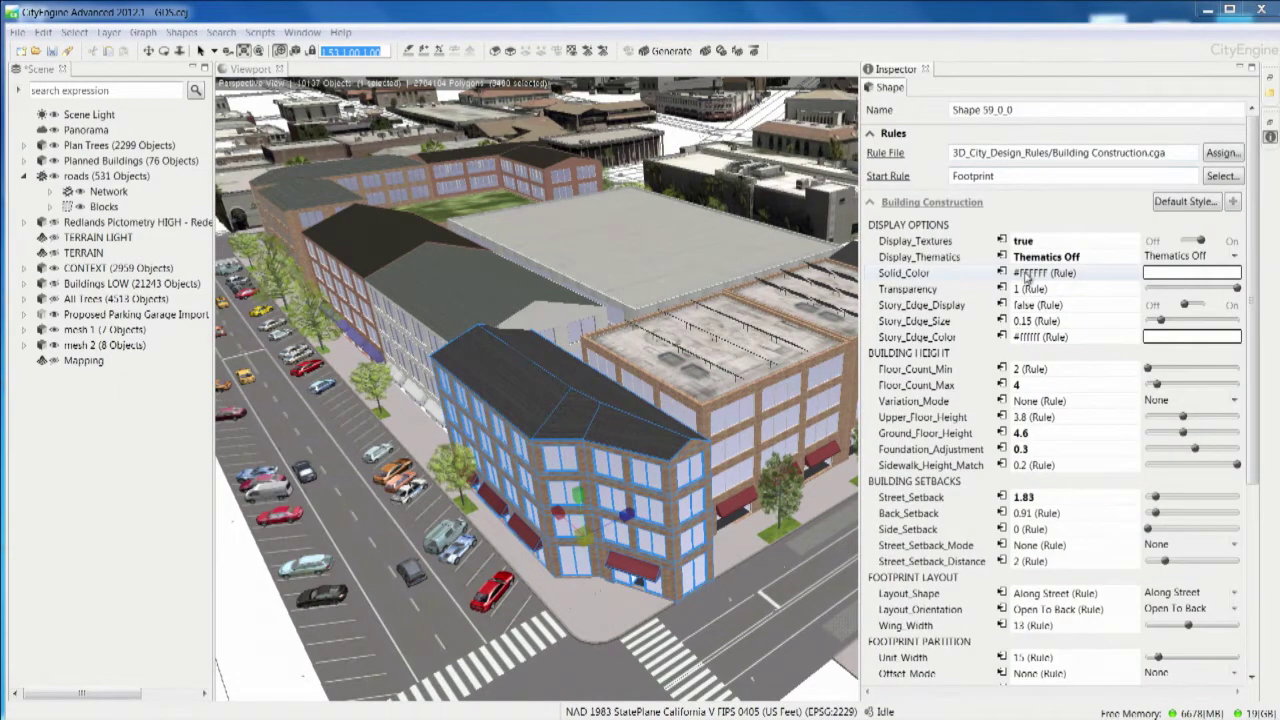
left_click(1040, 384)
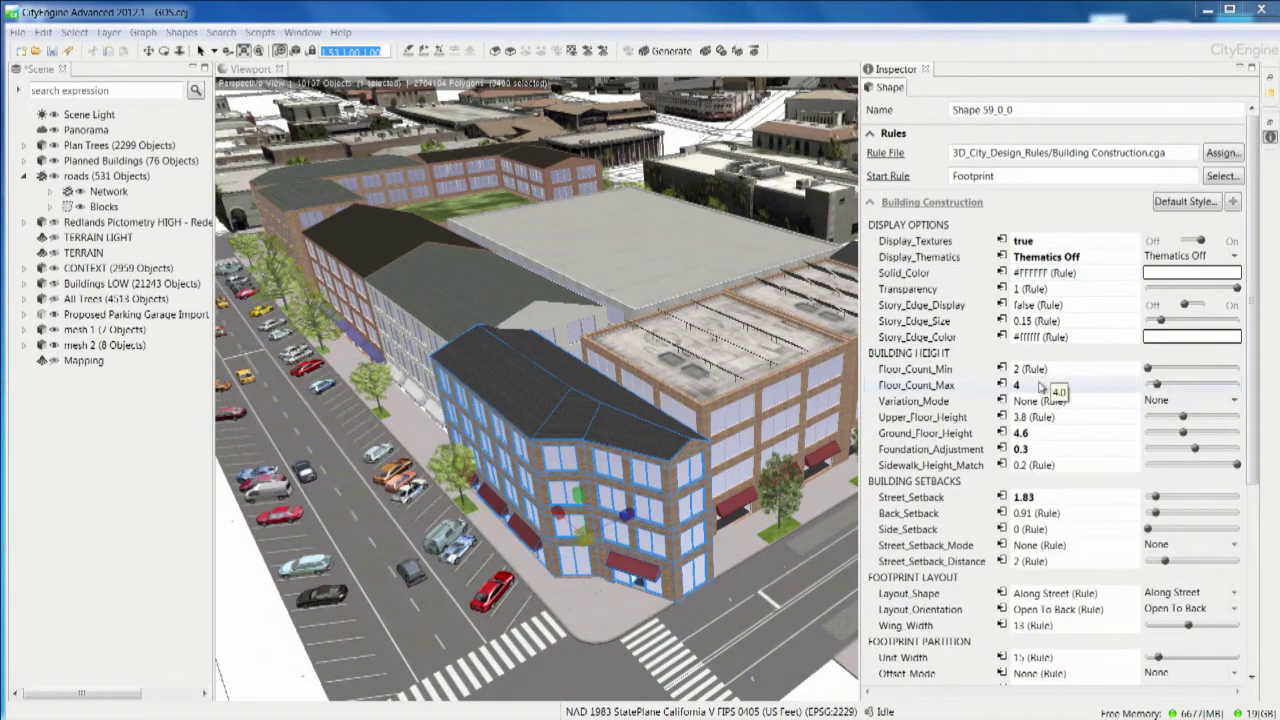
type("8")
key("Return")
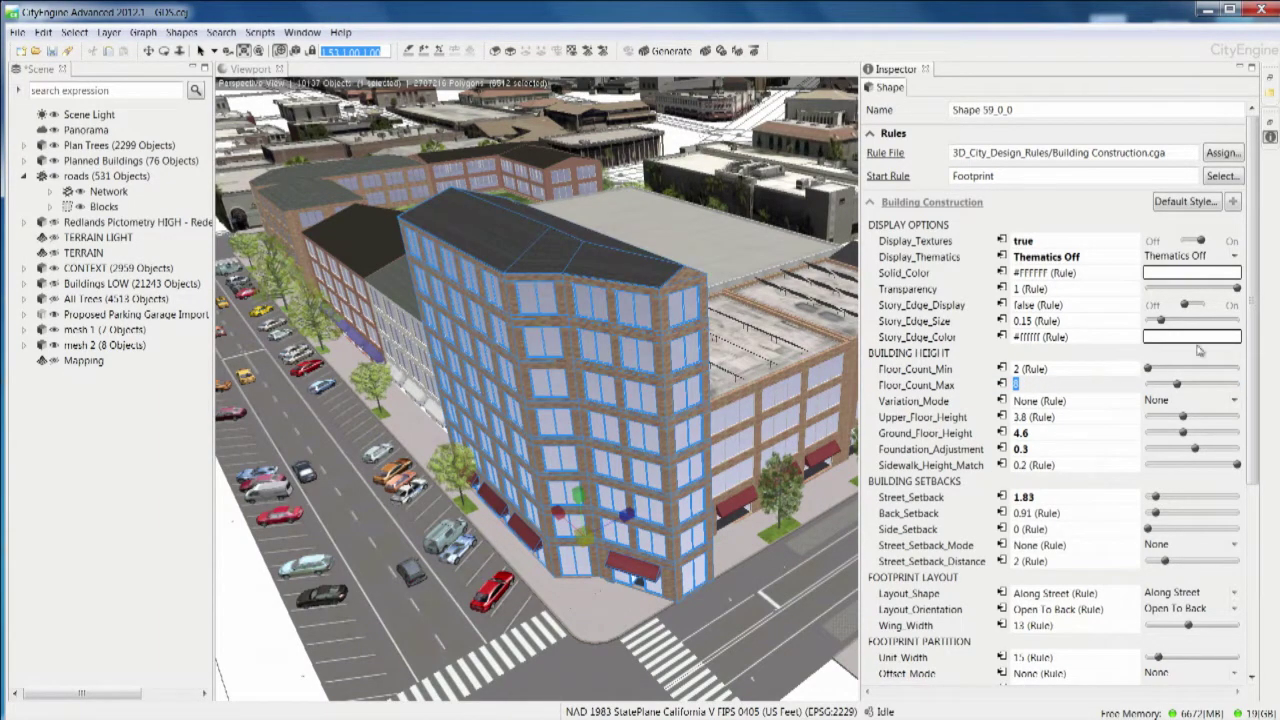
- Change the corner building's Wall_Texture in Facade Construction to Cement Block Dark Grey and collapse the inspector
scroll(1112, 470, "down", 5)
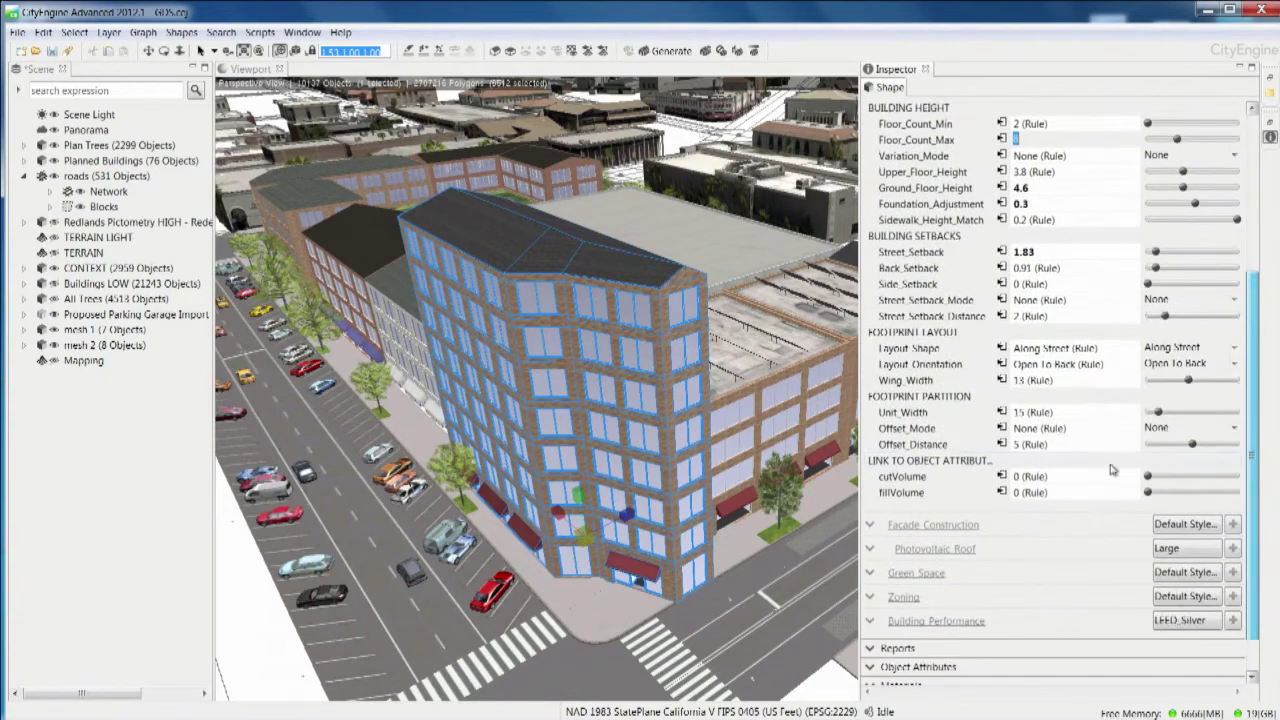
left_click(930, 525)
left_click_drag(1253, 356, 1229, 478)
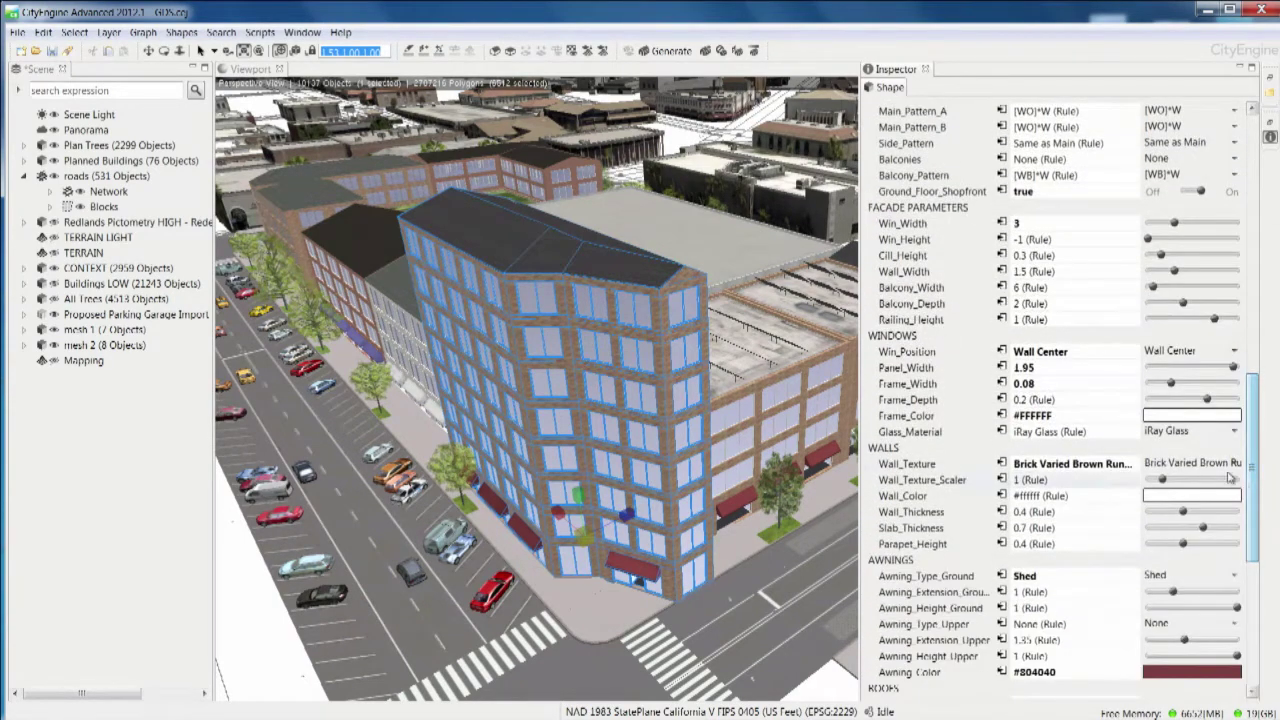
left_click(1232, 466)
left_click(1172, 523)
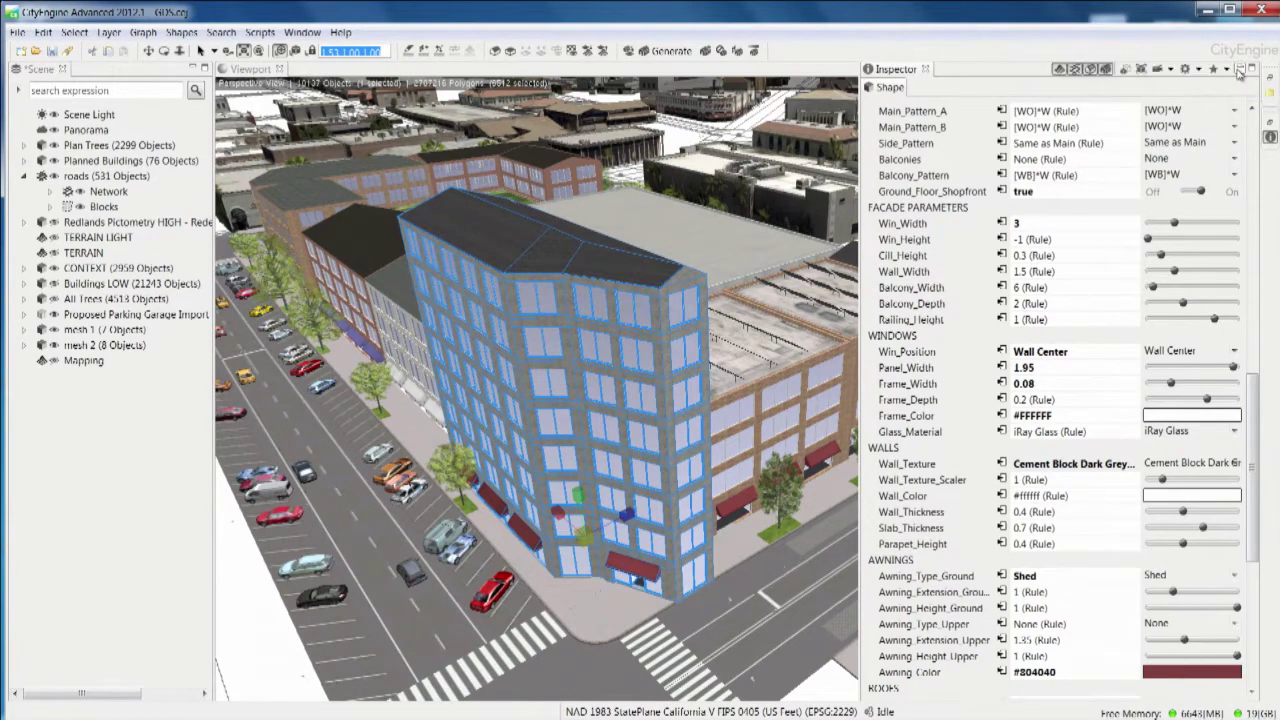
left_click(1240, 70)
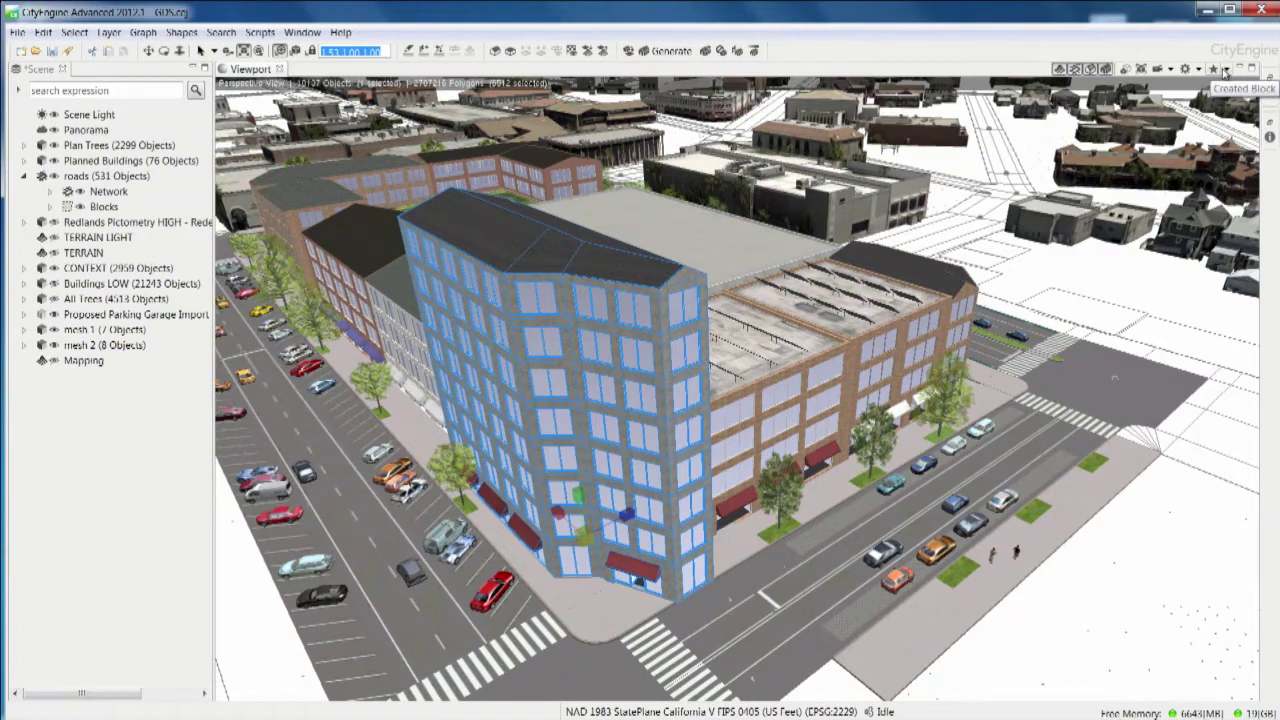
- At the Second Block bookmark, hide the shapes, select the block outline and examine its block parameters
left_click(1227, 70)
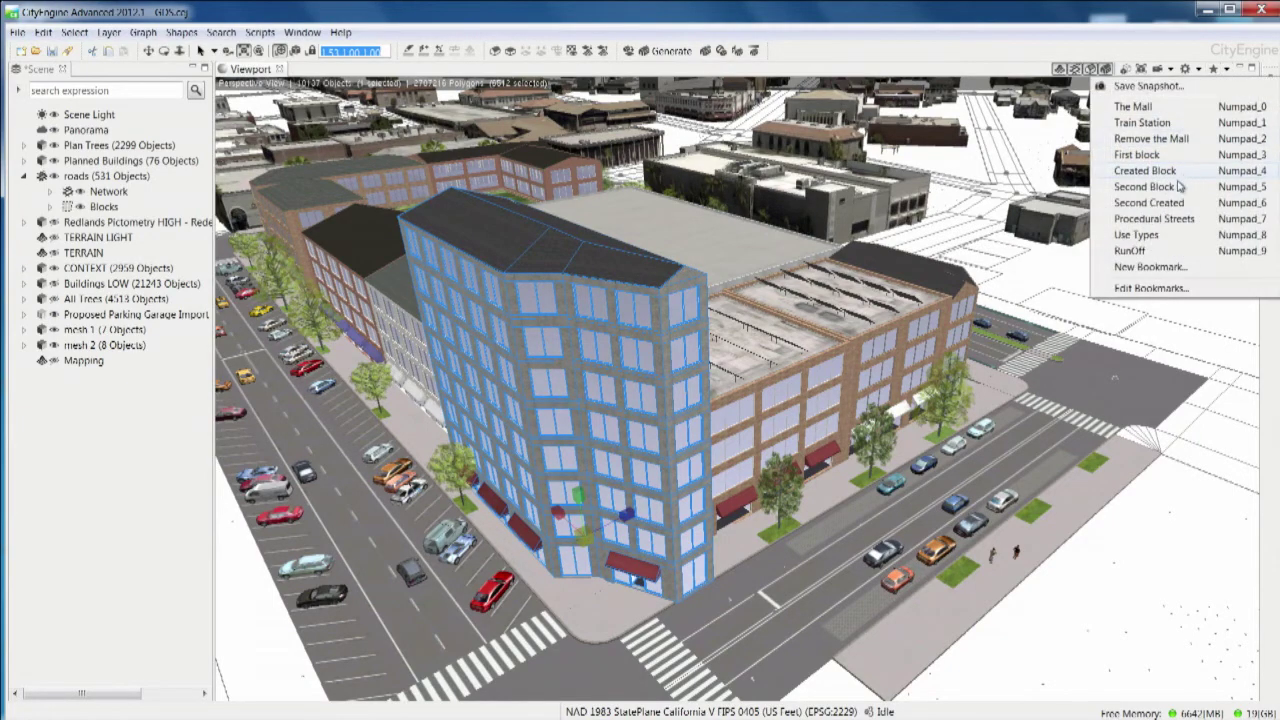
left_click(1145, 172)
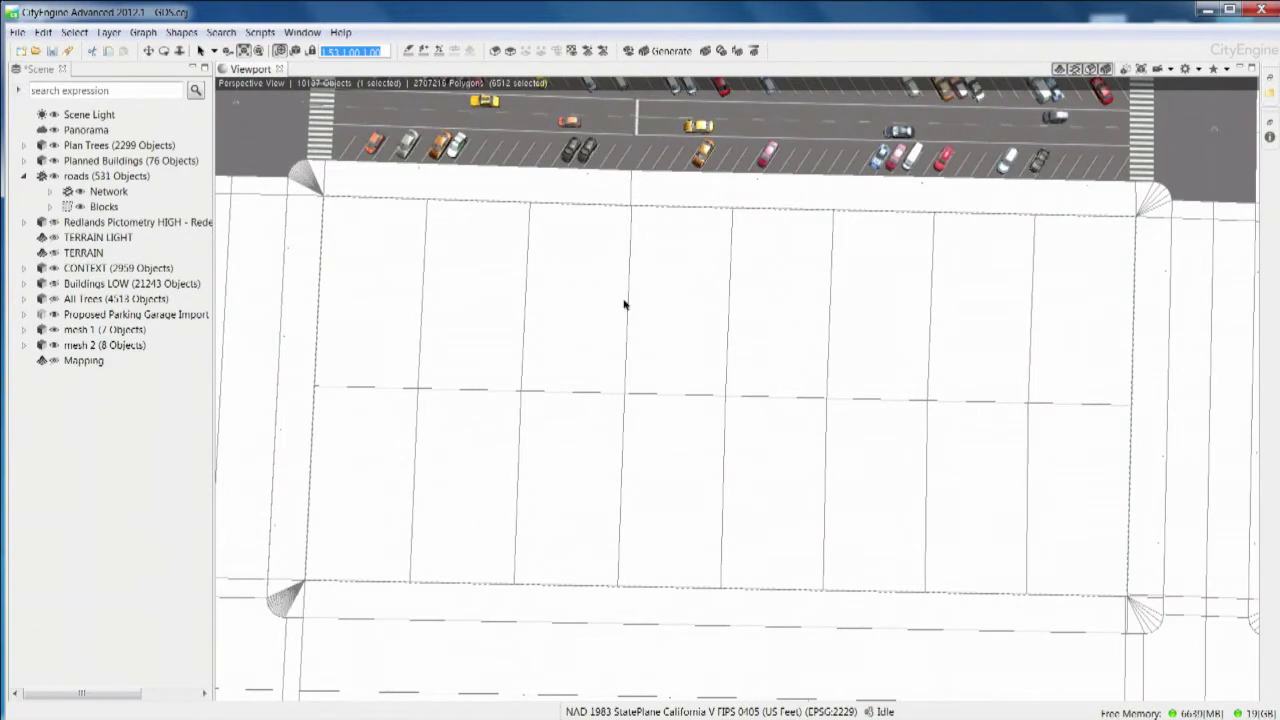
left_click(1091, 70)
left_click(638, 200)
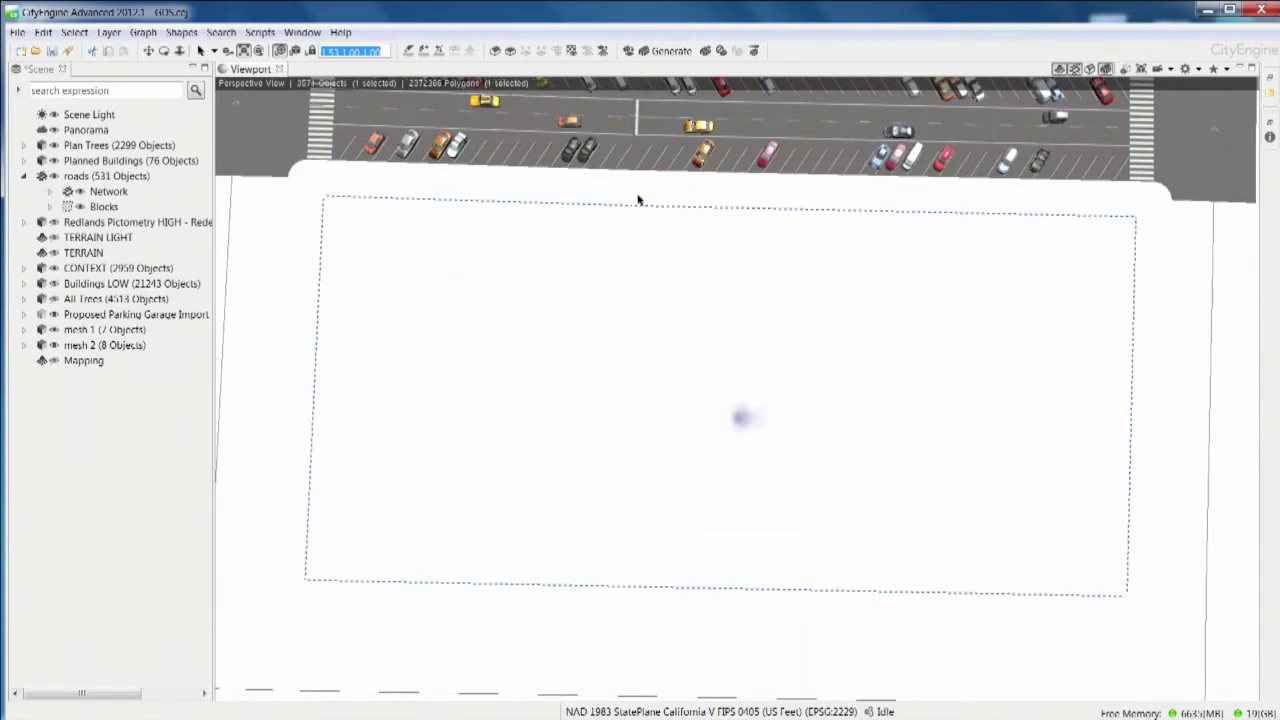
left_click(1268, 137)
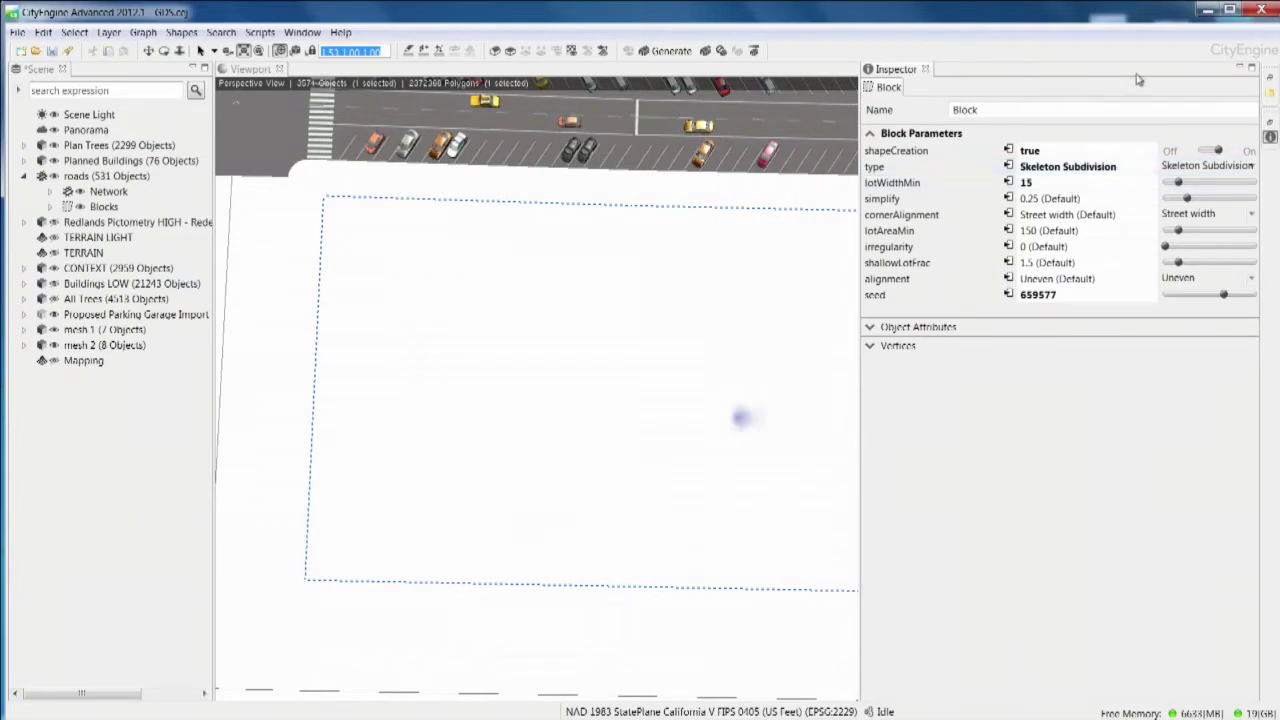
left_click(1238, 71)
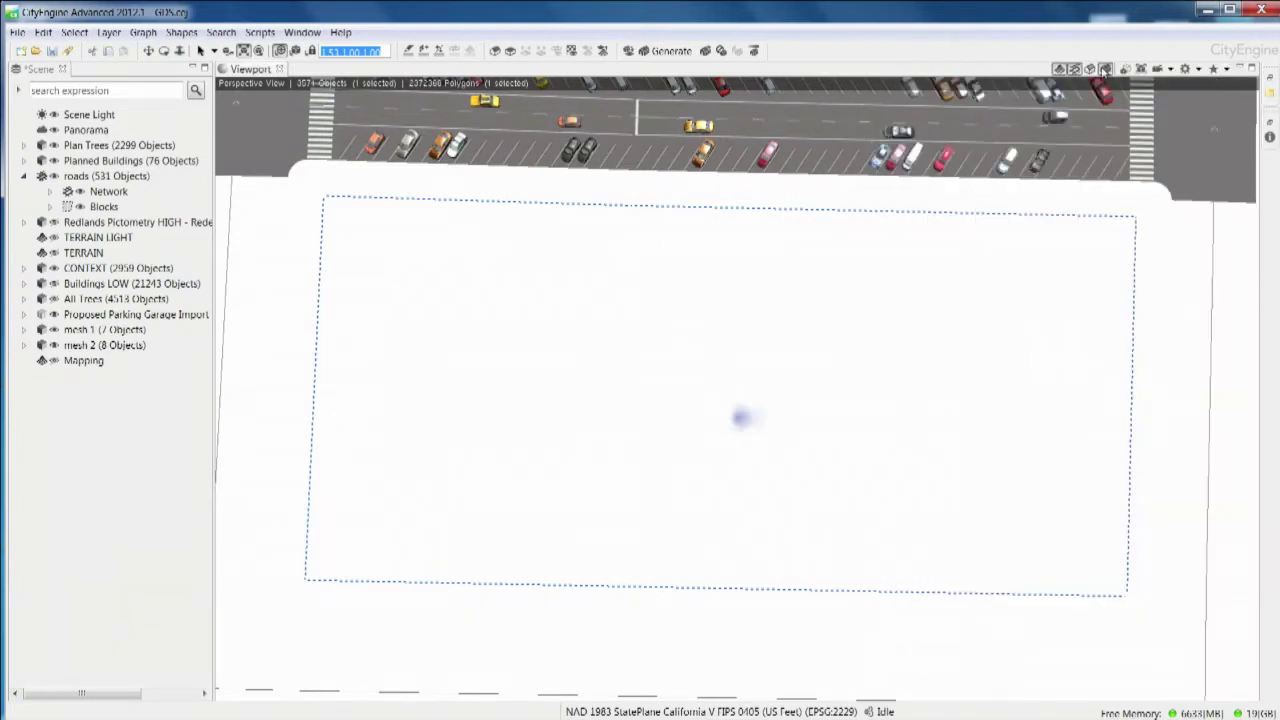
- Select all lots and surrounding streets of the second block and generate their models
left_click_drag(1185, 637, 239, 147)
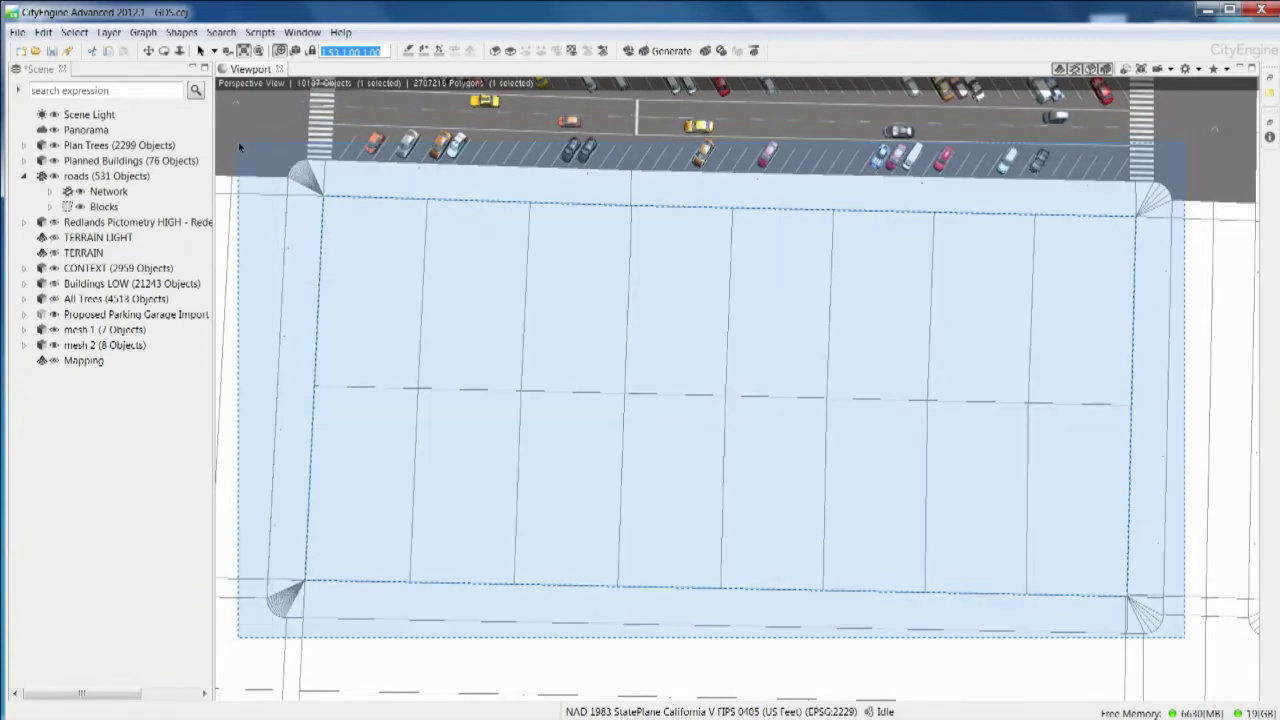
left_click(647, 53)
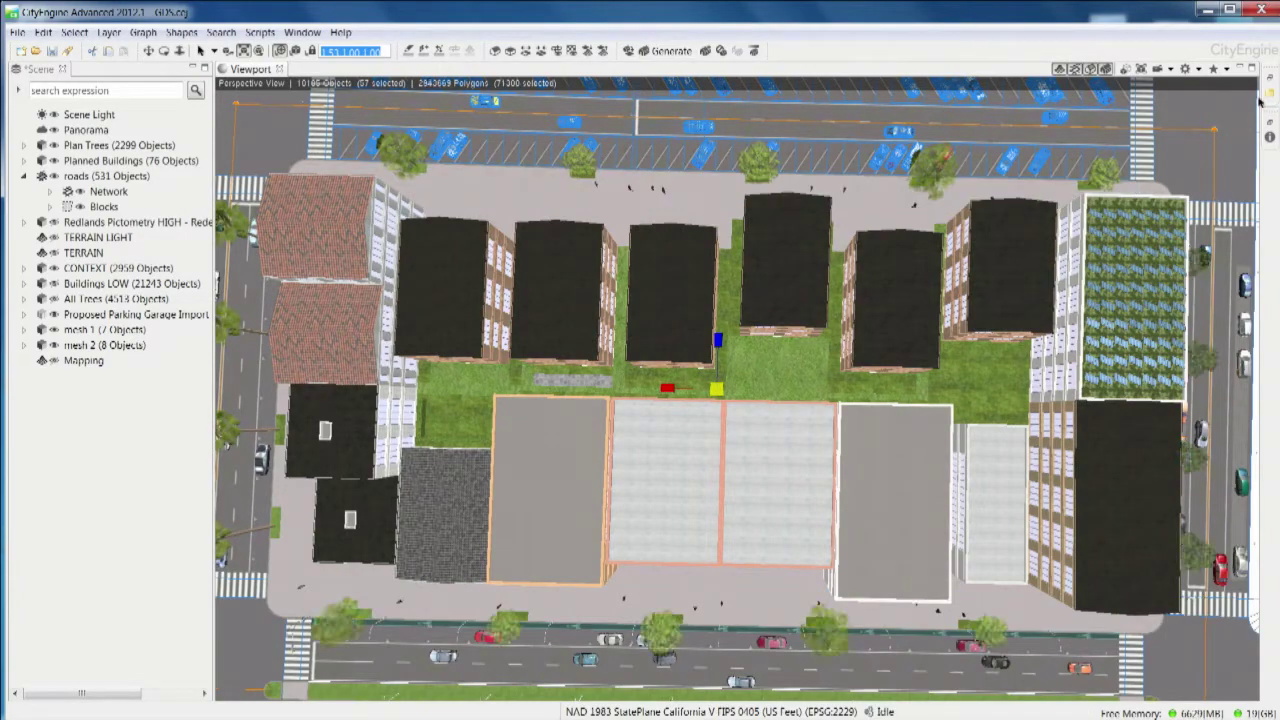
- At the Second Created bookmark, hide the models to select the second block's outline, and show the models again
left_click(1227, 71)
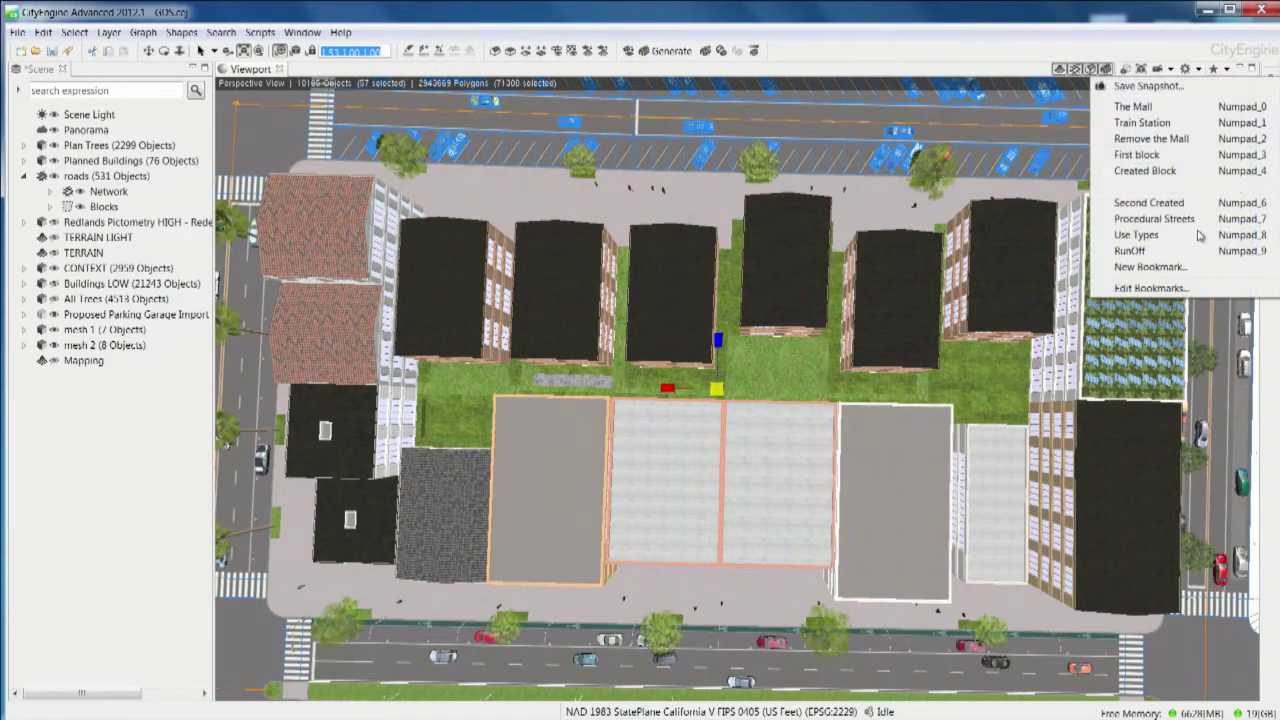
left_click(1149, 203)
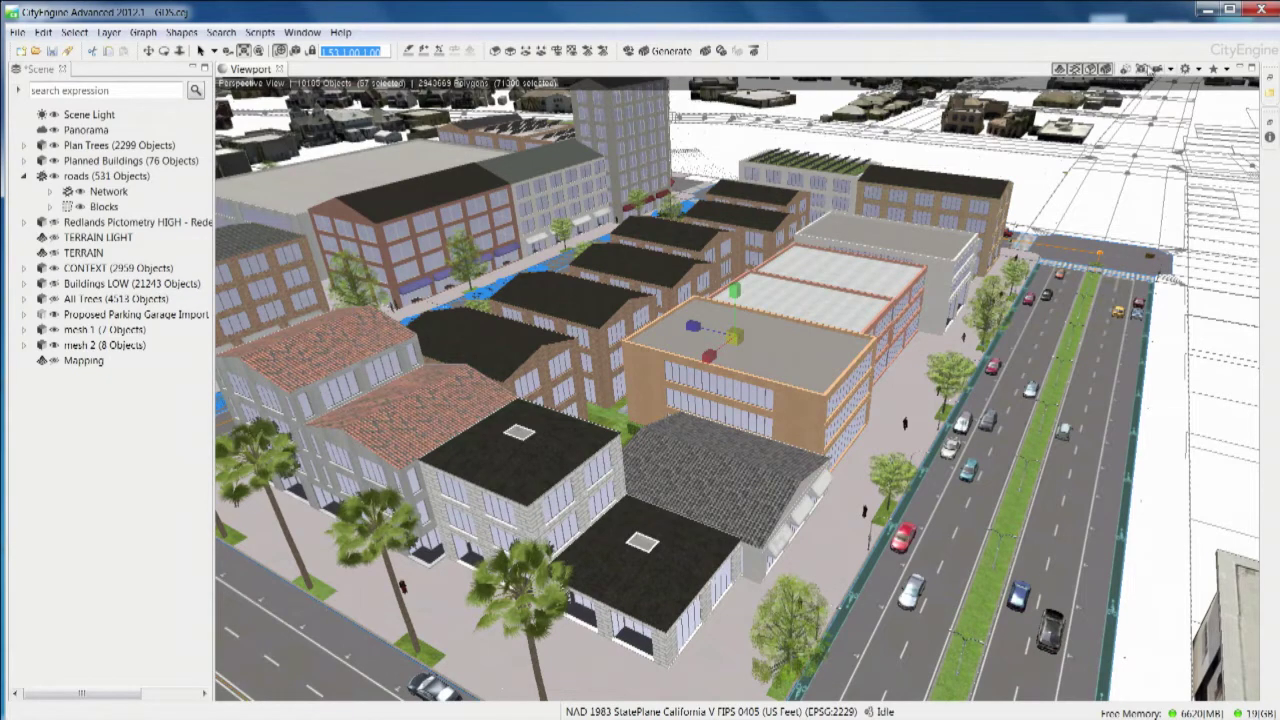
left_click(1105, 68)
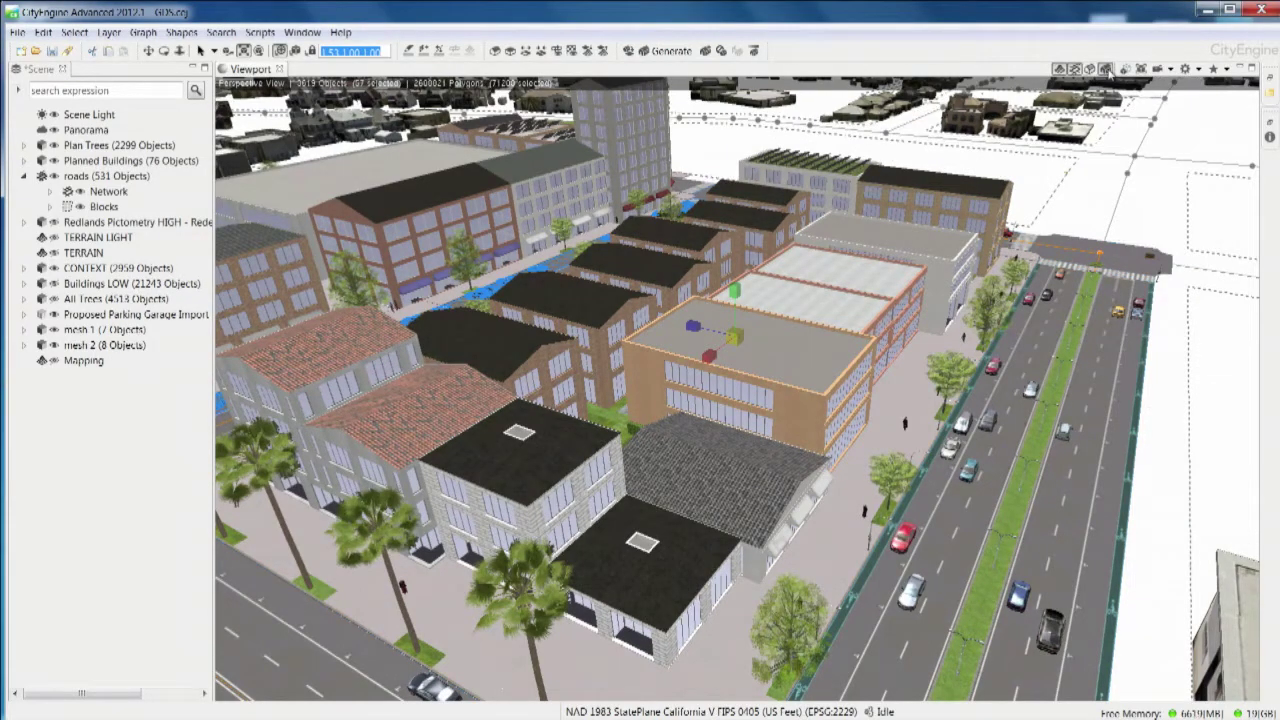
left_click(1106, 69)
left_click_drag(877, 394, 917, 430)
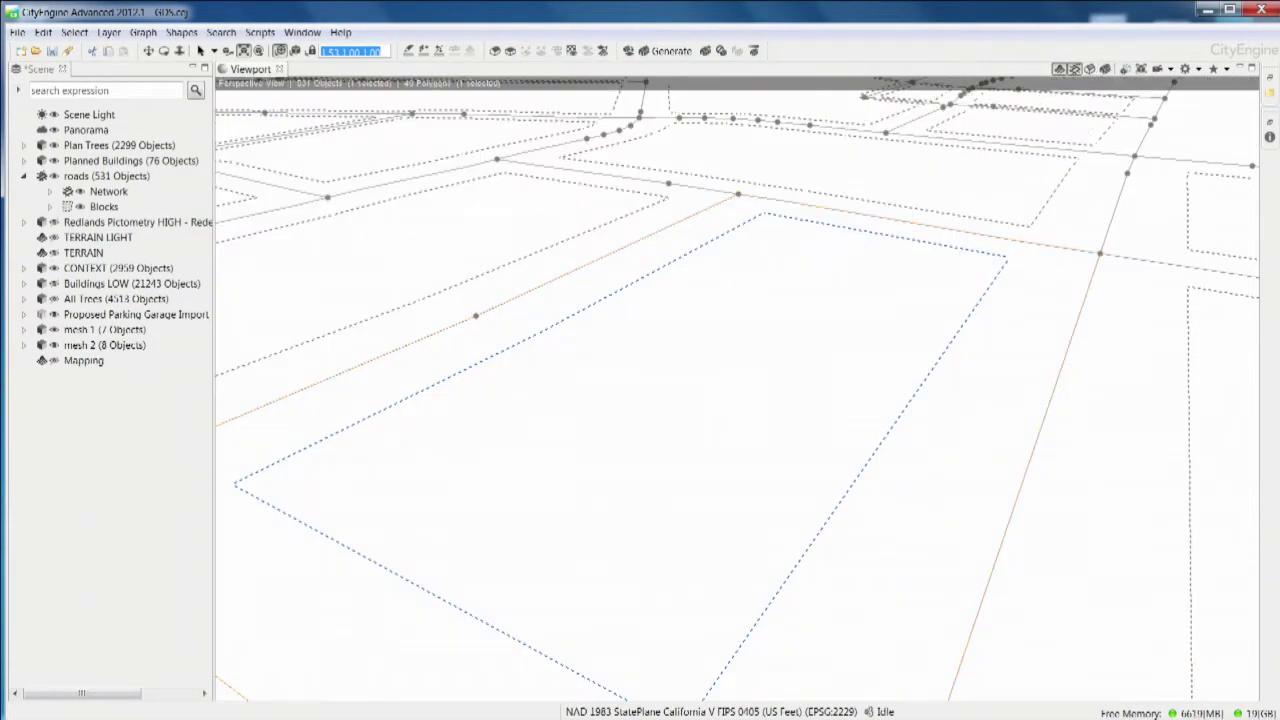
left_click(1270, 138)
left_click(1240, 68)
left_click(1105, 69)
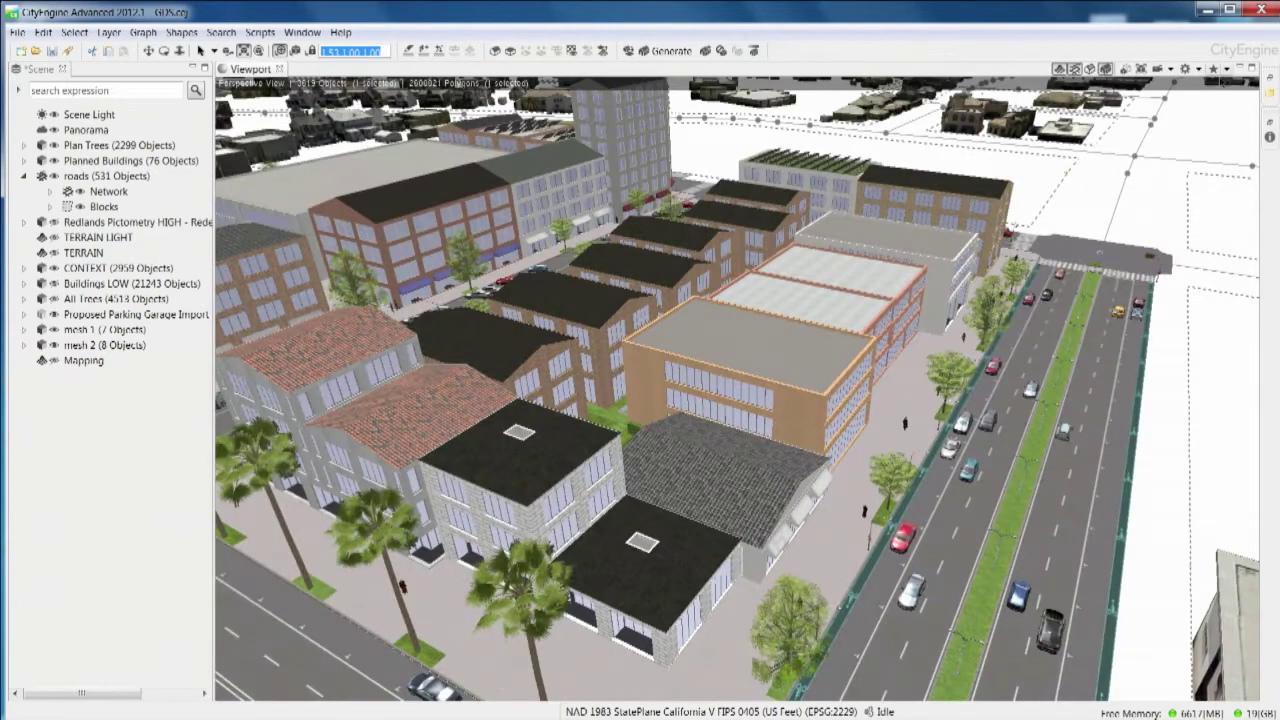
- Set the second block's subdivision type to Offset Subdivision and collapse the inspector
left_click(1270, 138)
left_click(1205, 166)
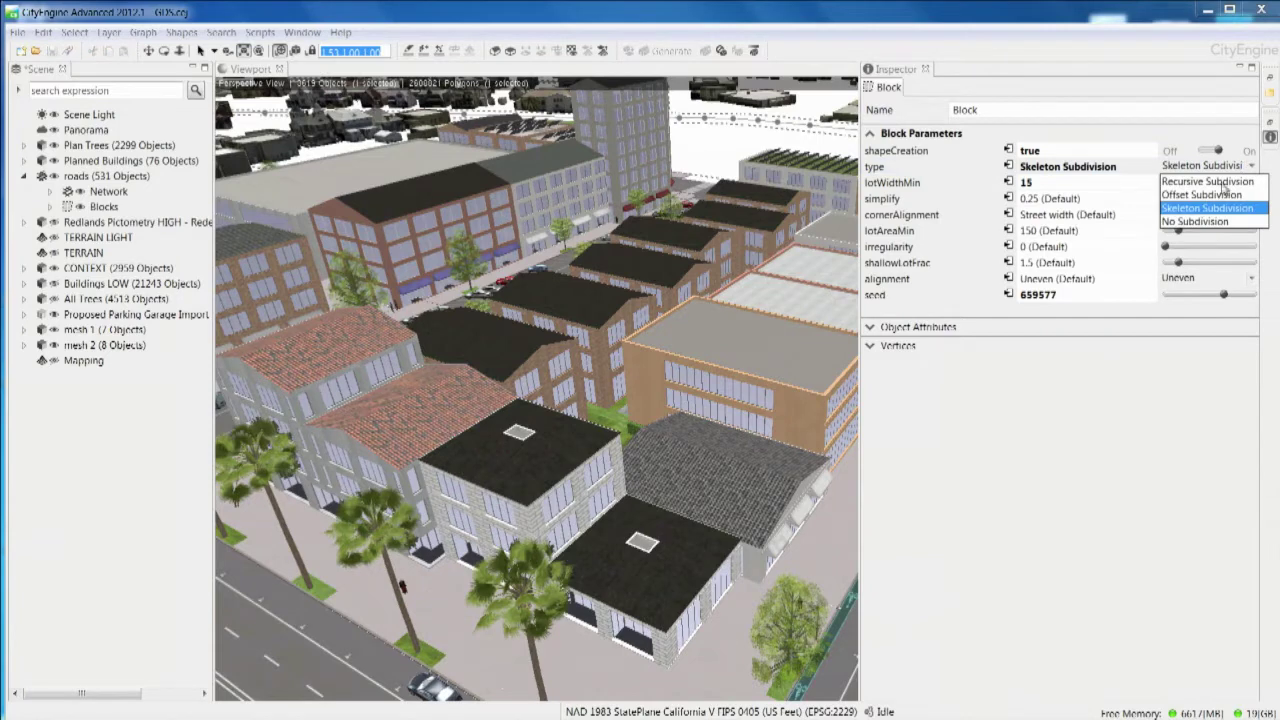
left_click(1208, 194)
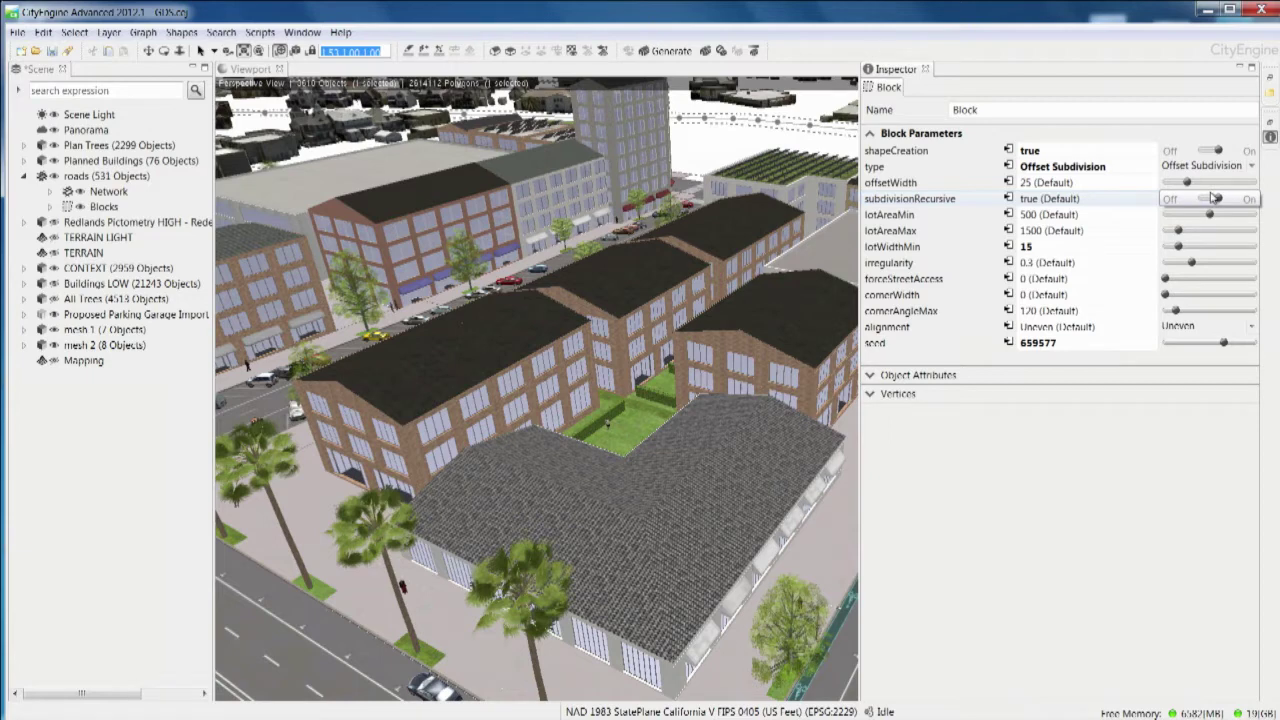
left_click(1239, 68)
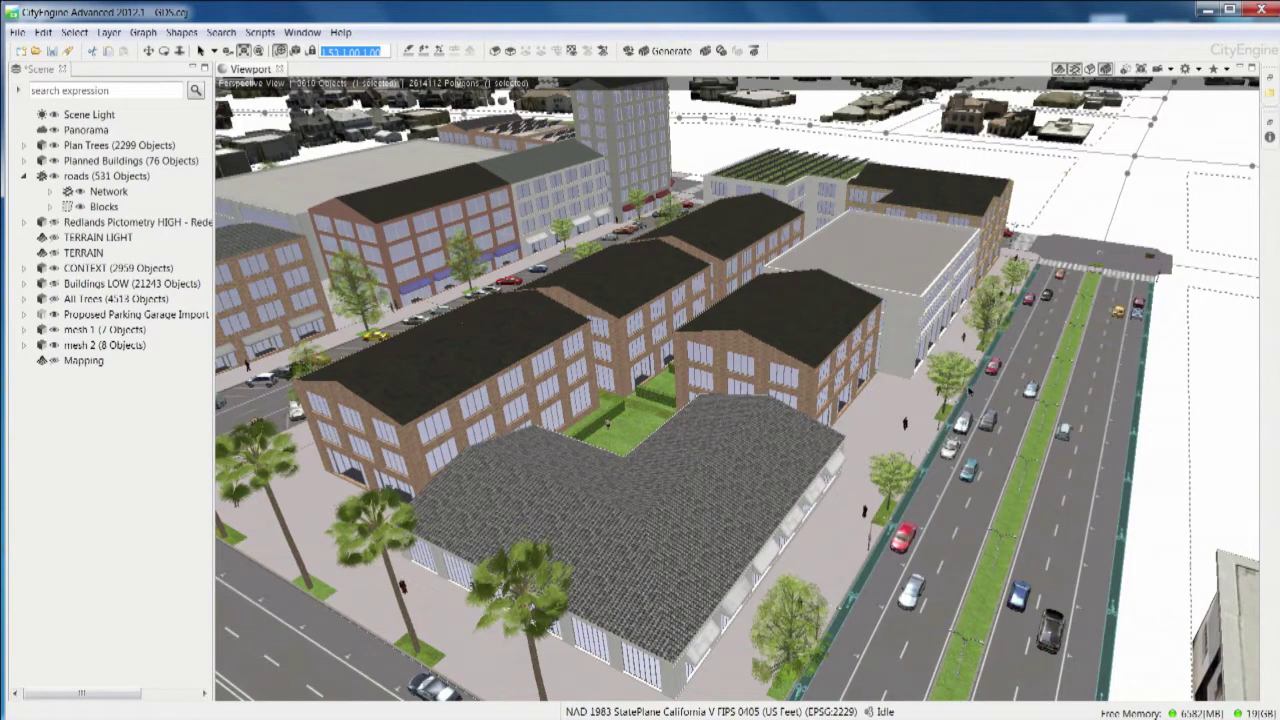
- Select the second block with its surrounding streets, extend the selection to all objects in the same layers, and generate their models
left_click_drag(1137, 628, 687, 142)
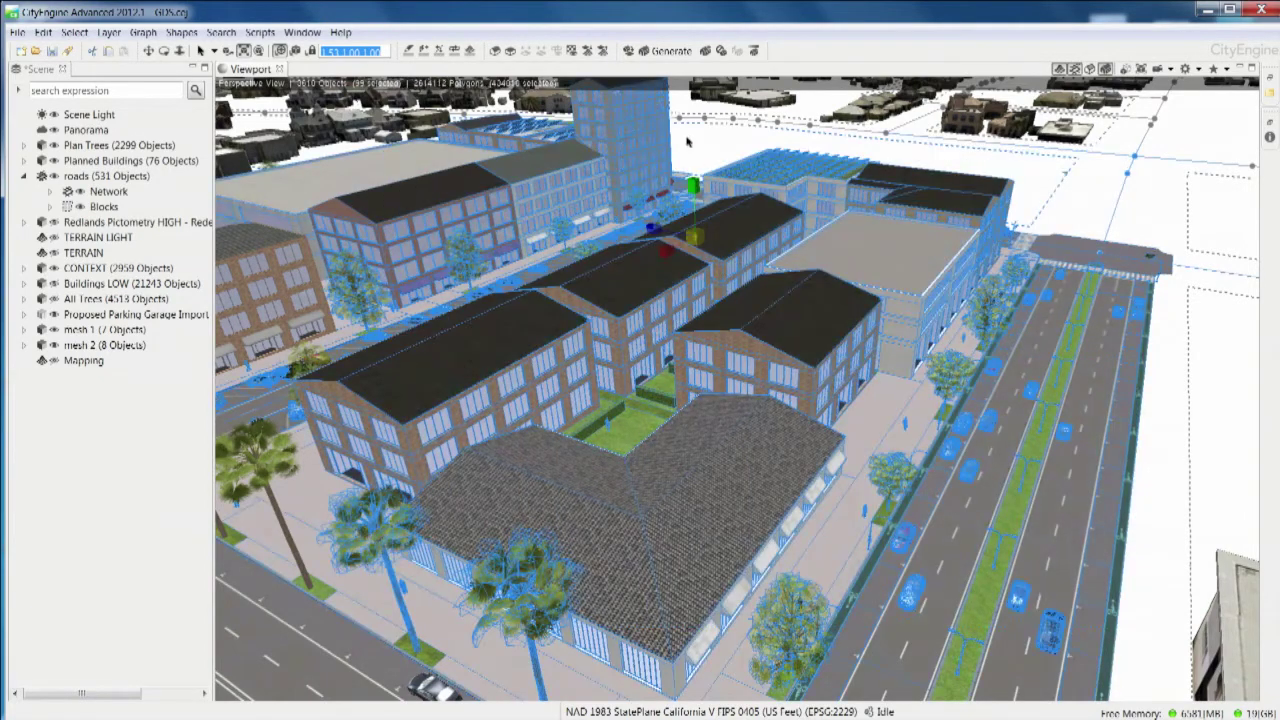
right_click(726, 318)
mouse_move(845, 328)
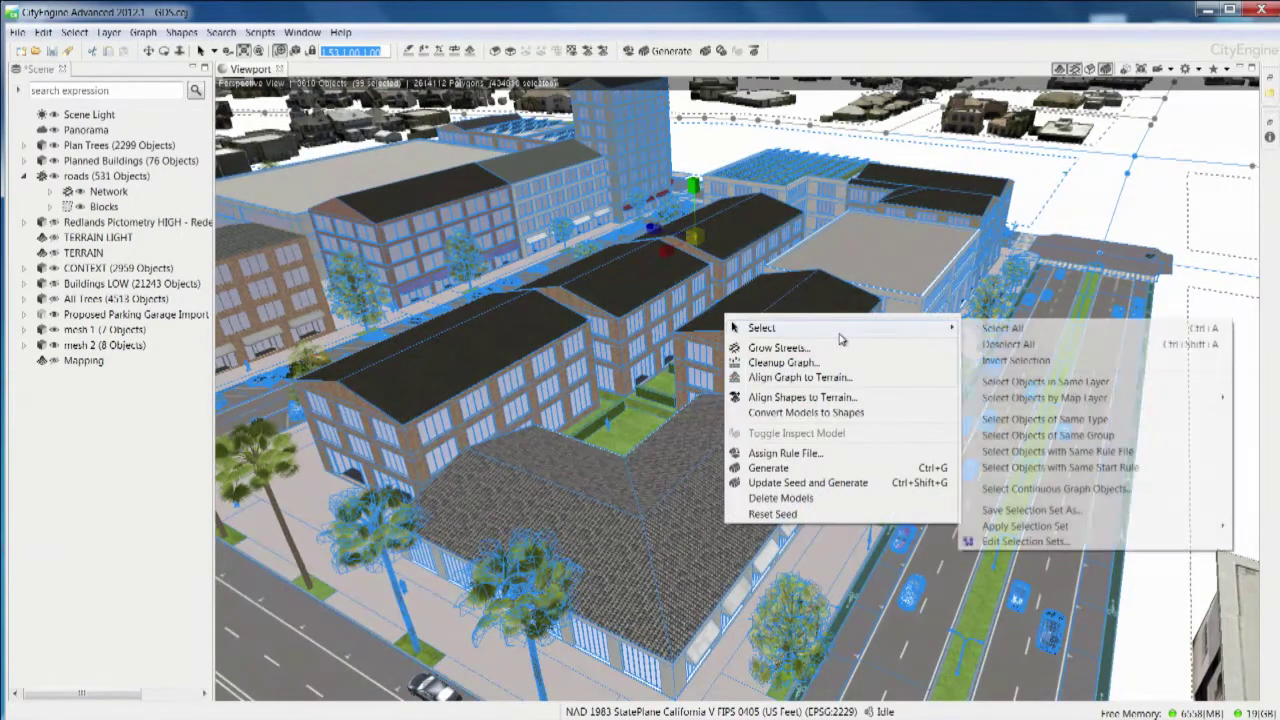
left_click(1042, 383)
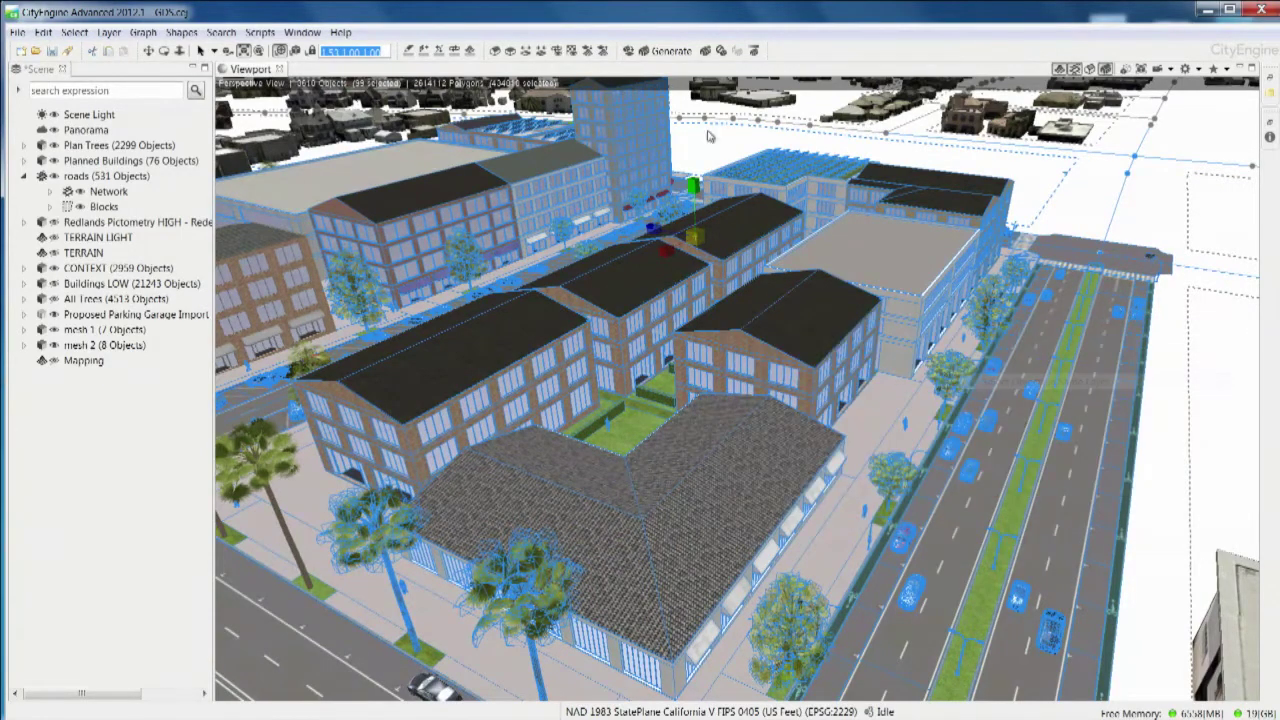
left_click(656, 57)
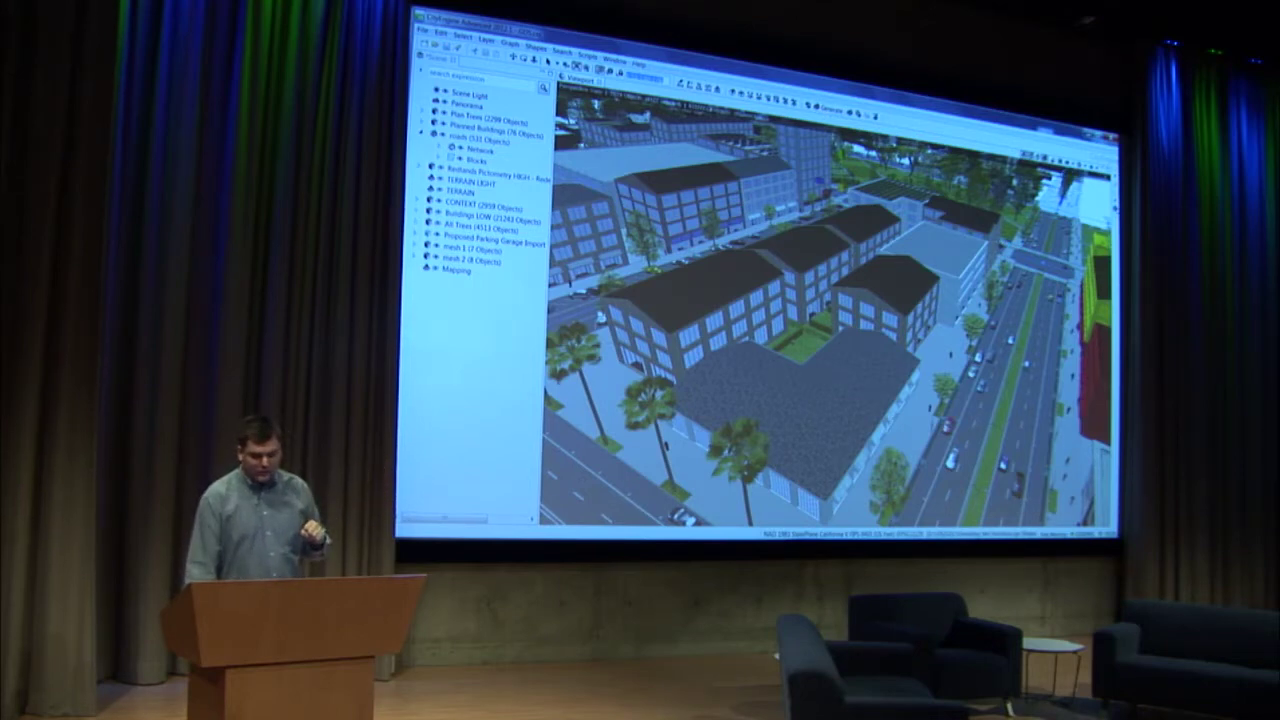
- At the Procedural Streets bookmark, hide the trees and select the street segment with the grass median before the intersection
left_click(1045, 158)
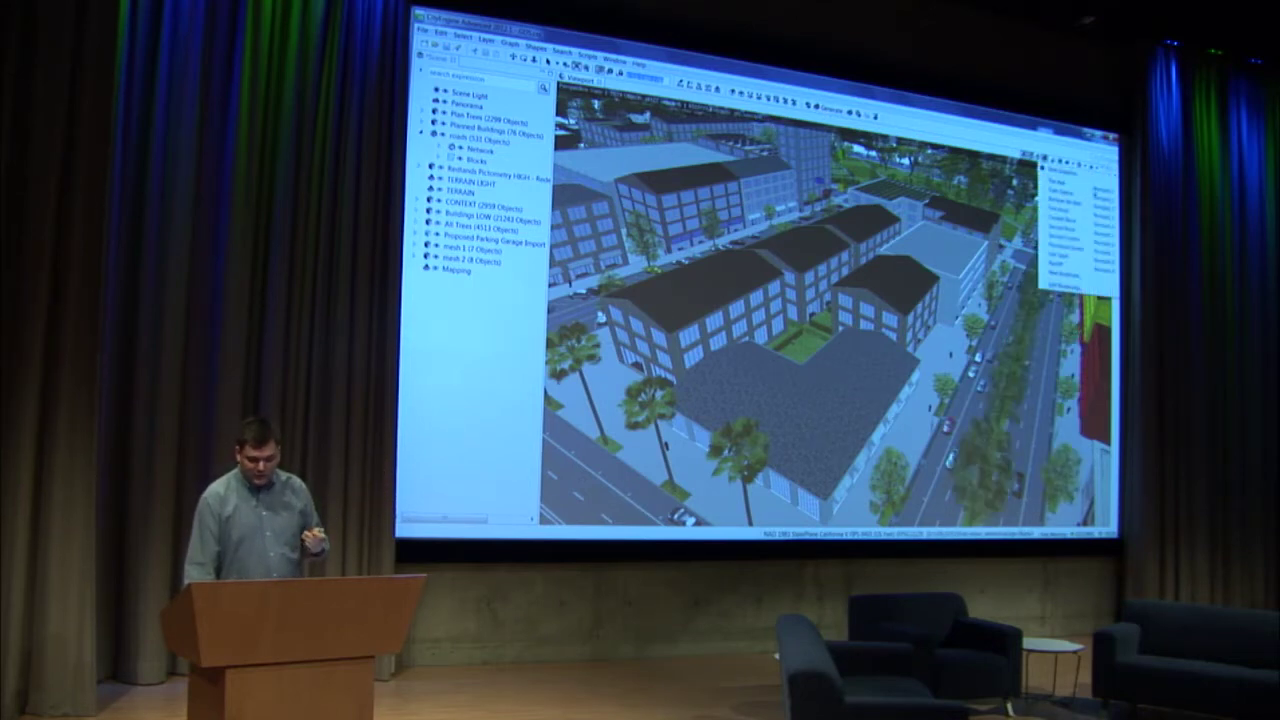
left_click(1096, 196)
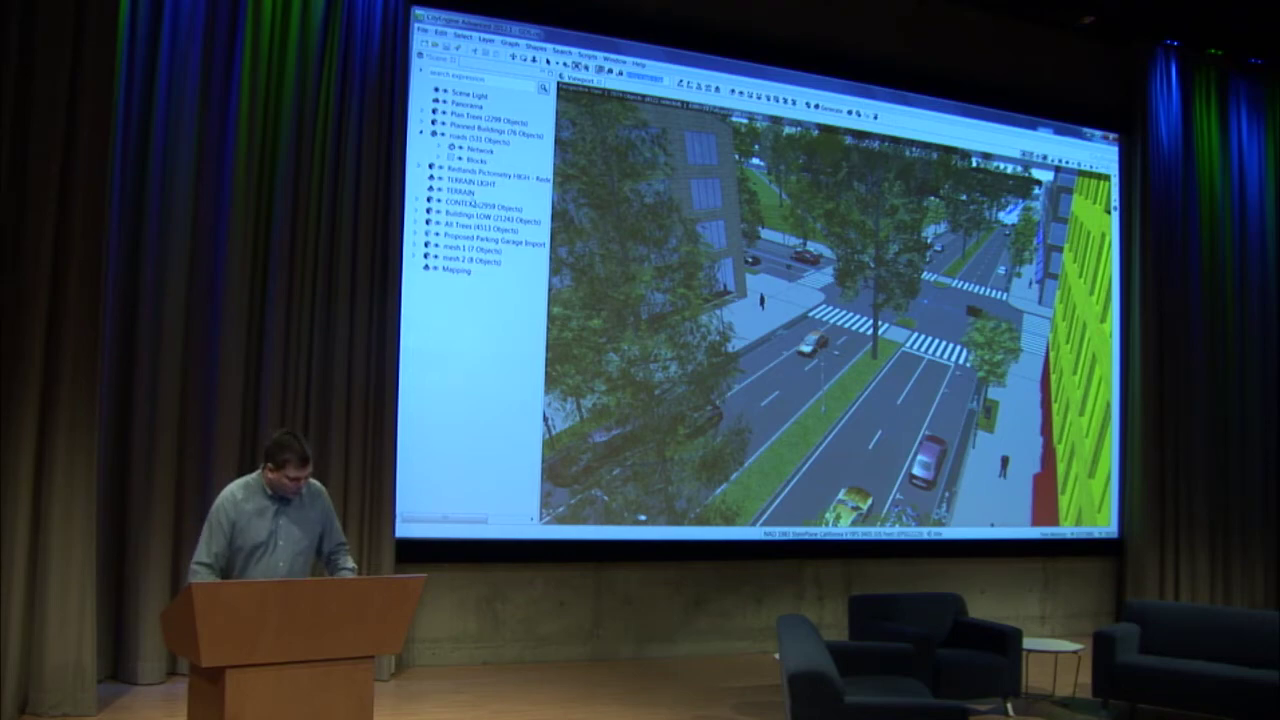
left_click(442, 116)
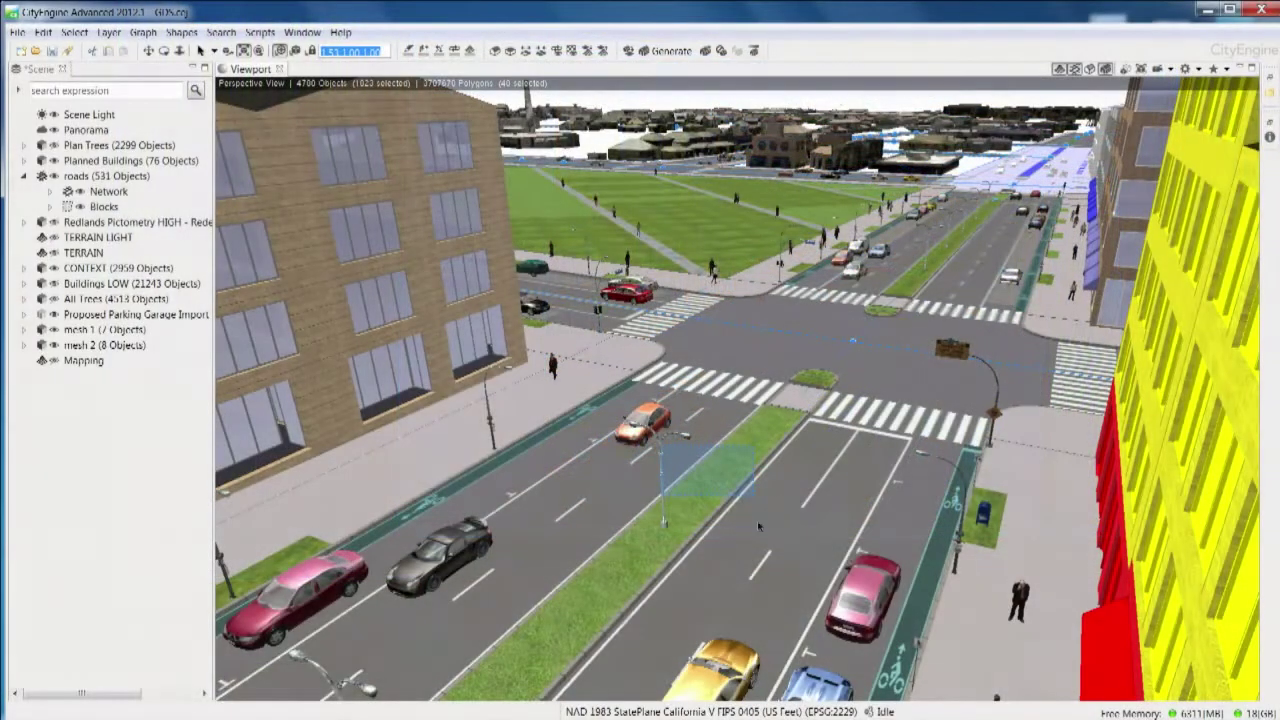
left_click(752, 592)
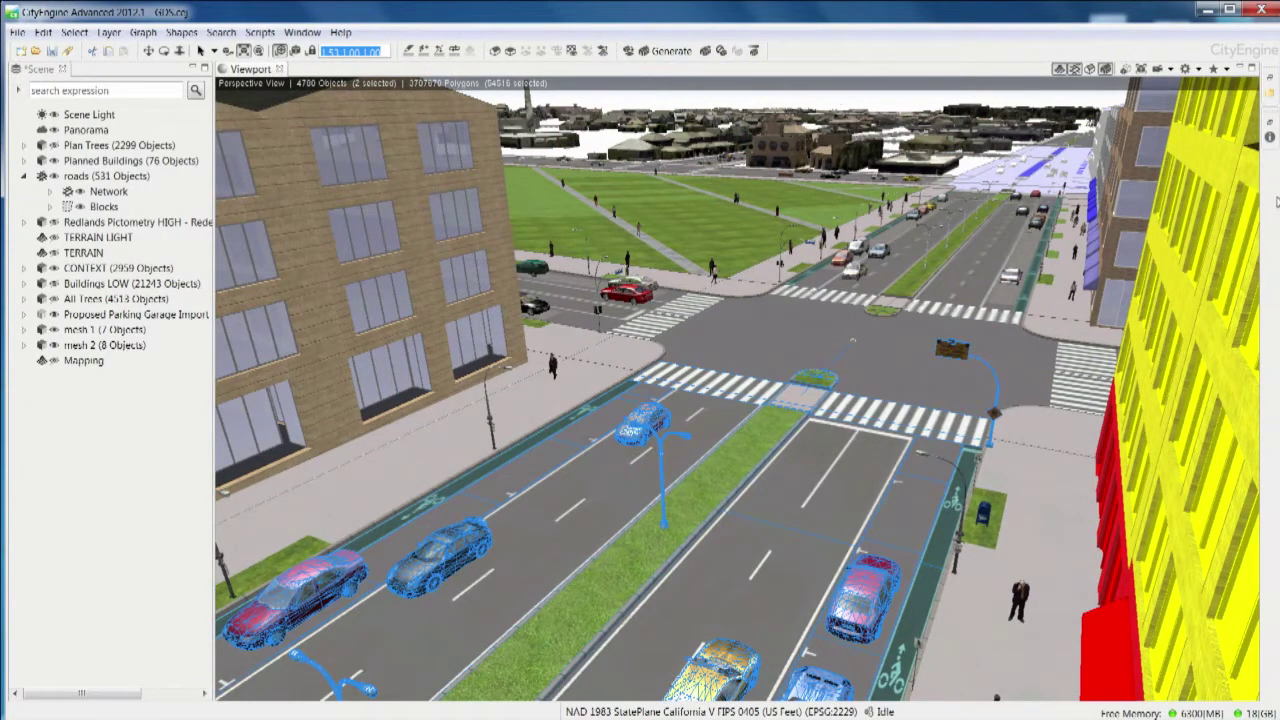
- Turn off Bike_Lane_Right and Bike_Lane_Left for the selected street segment and collapse the inspector
left_click(1268, 135)
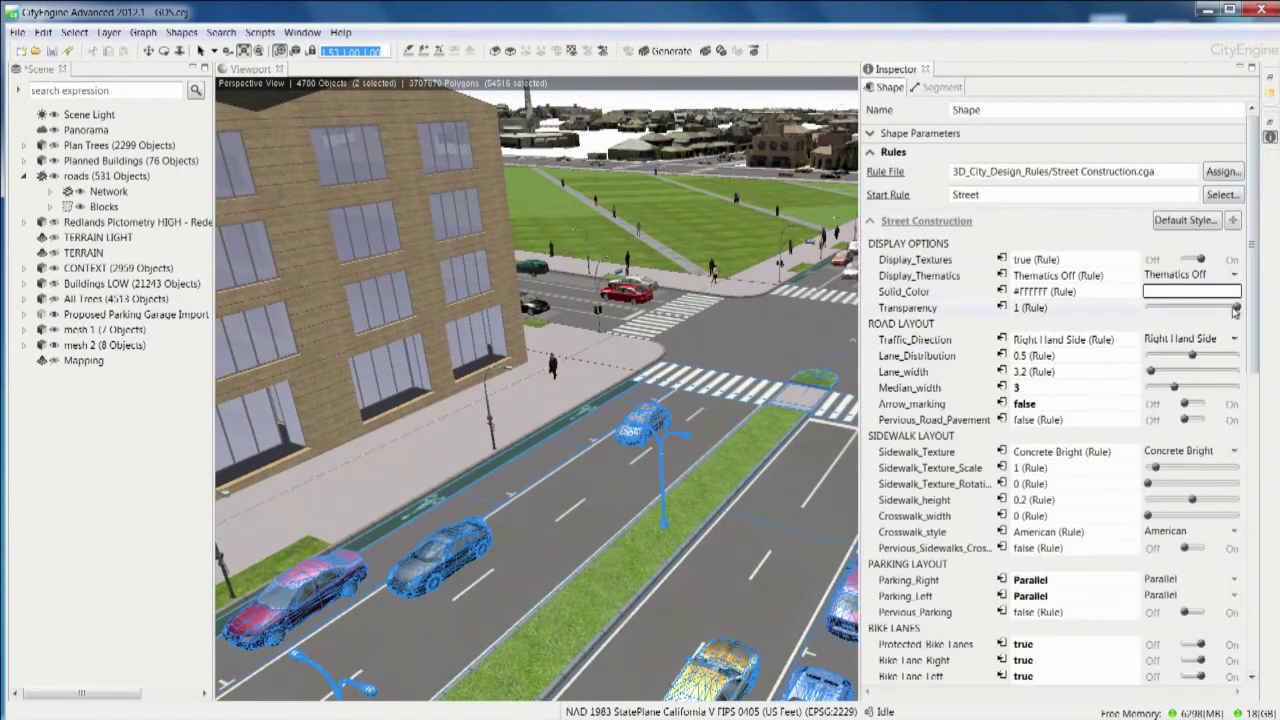
scroll(1252, 385, "down", 5)
scroll(1252, 385, "down", 1)
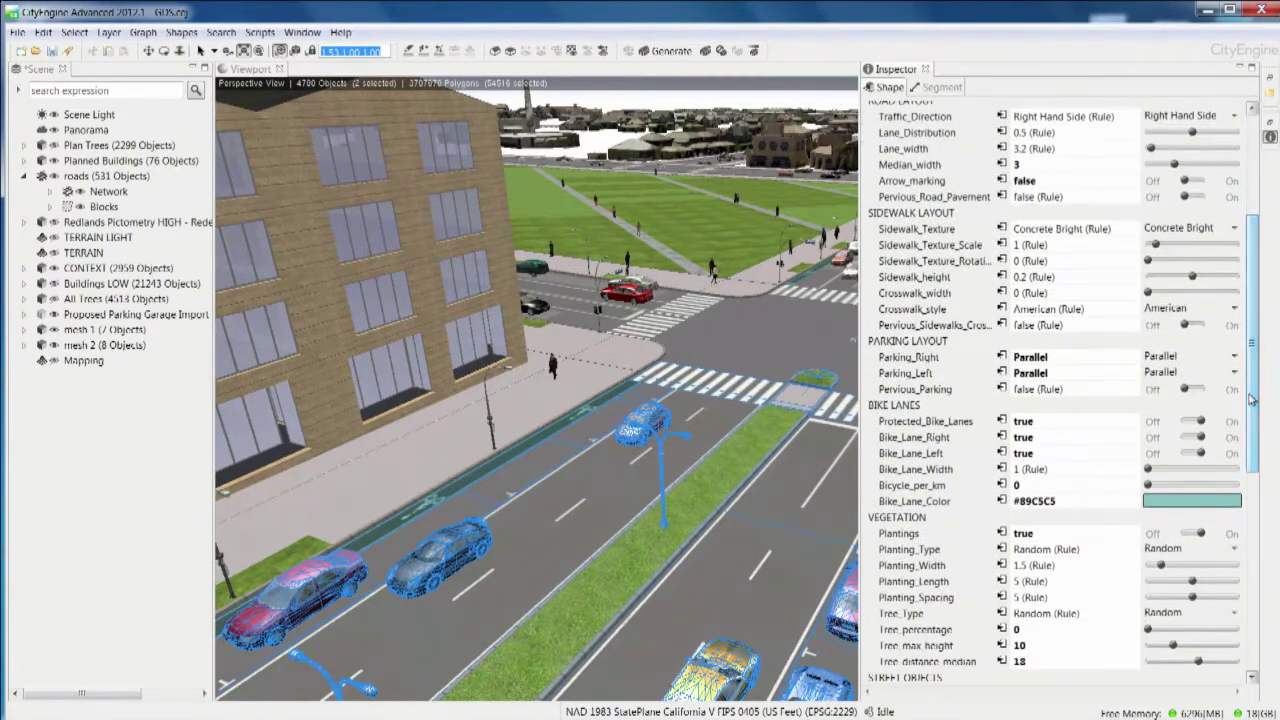
left_click(1192, 437)
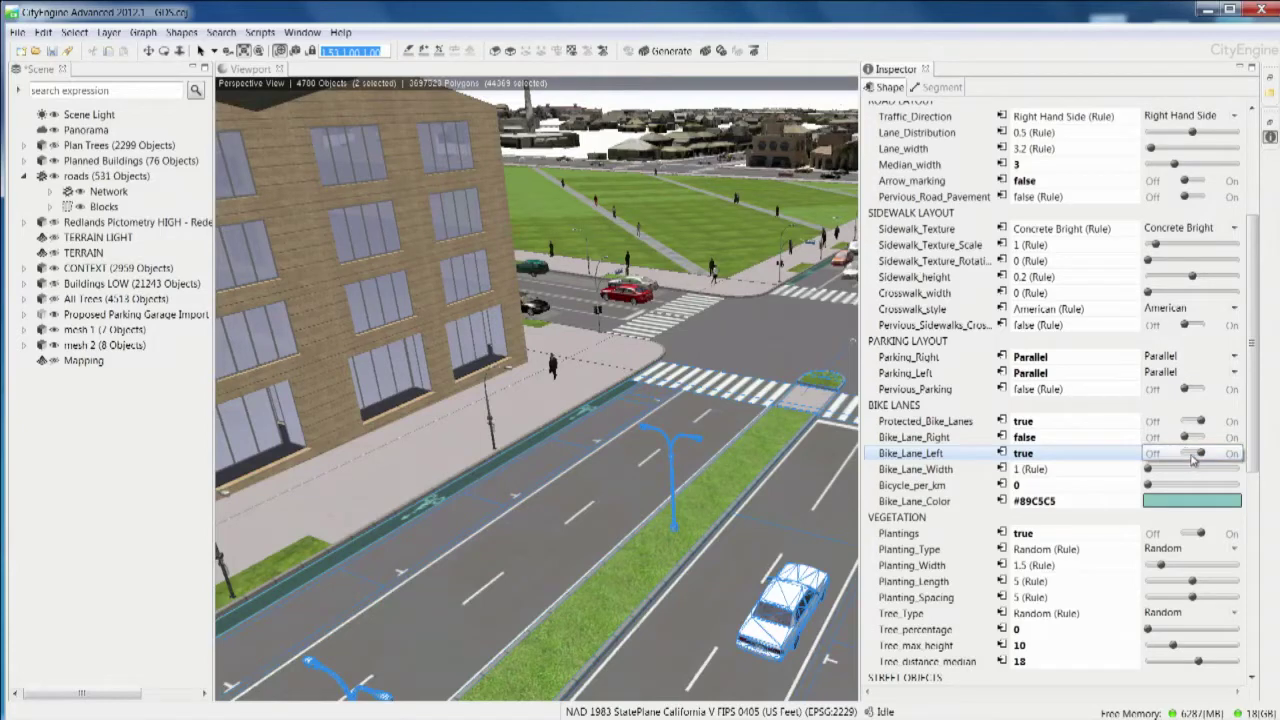
left_click(1192, 453)
left_click(1239, 69)
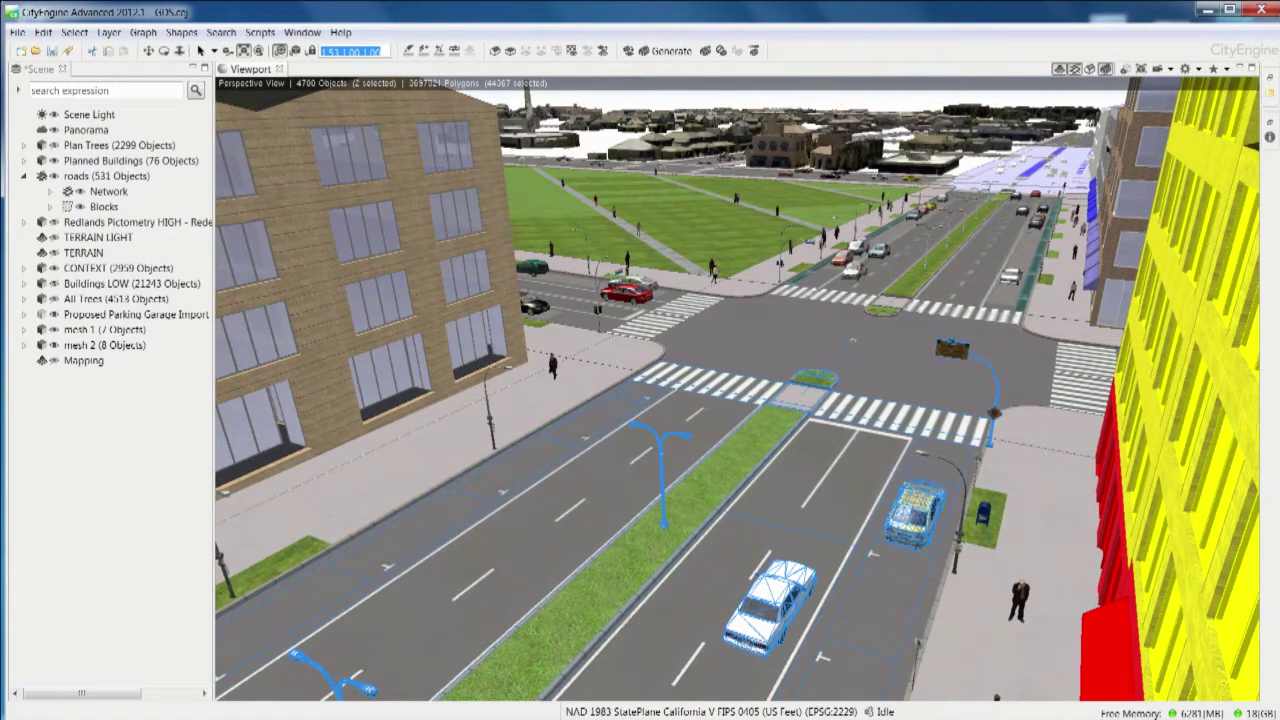
- At the Use Types bookmark, examine the Zoning parameters of the selected mixed-use buildings
left_click(1227, 68)
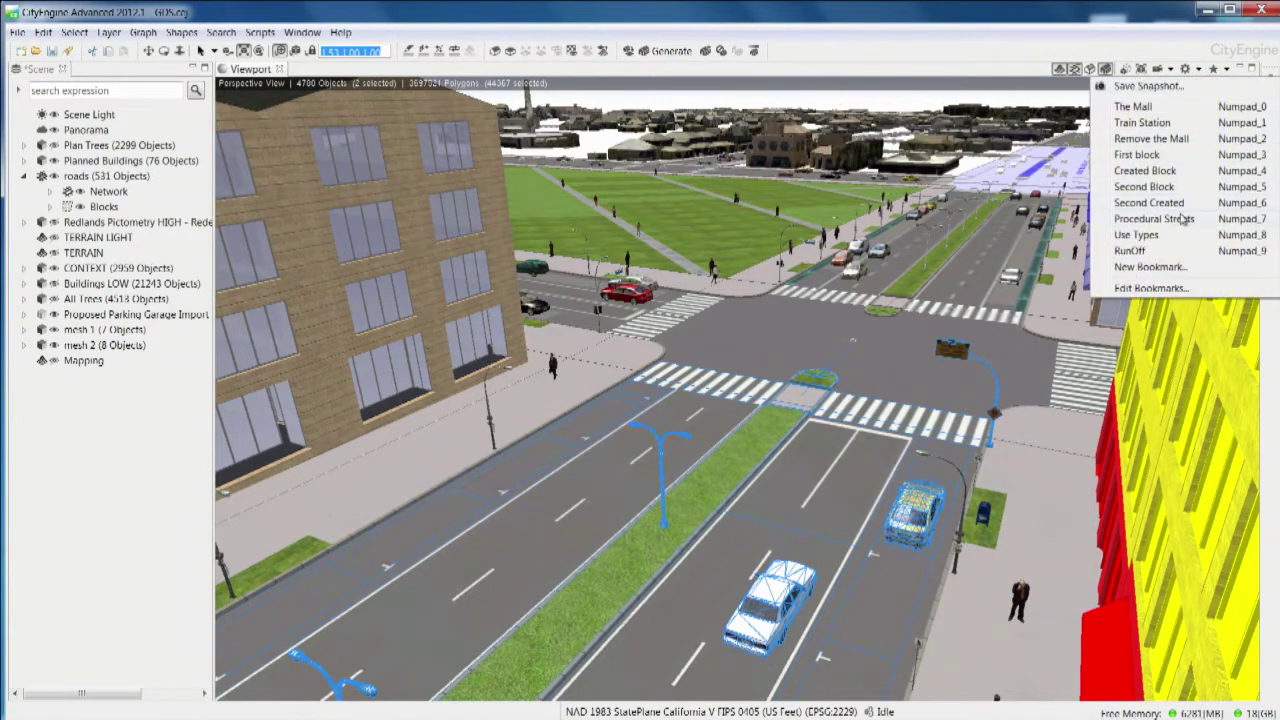
left_click(1137, 234)
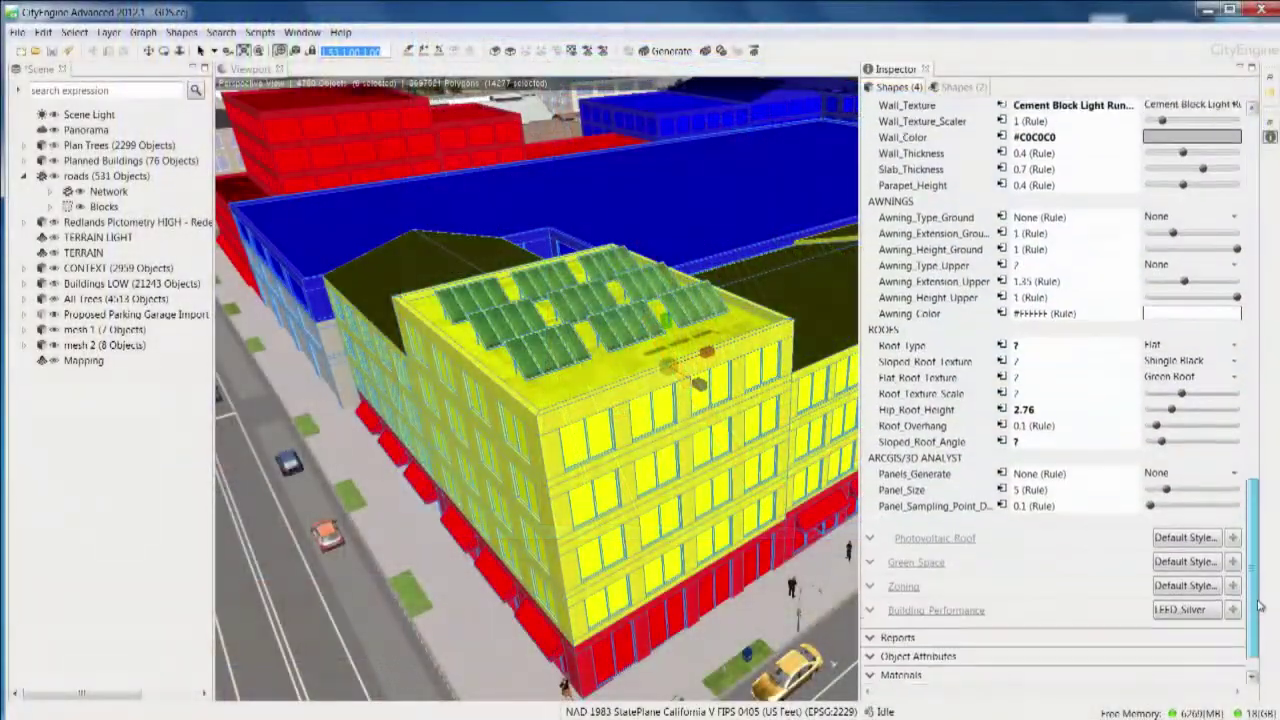
scroll(1252, 560, "down", 1)
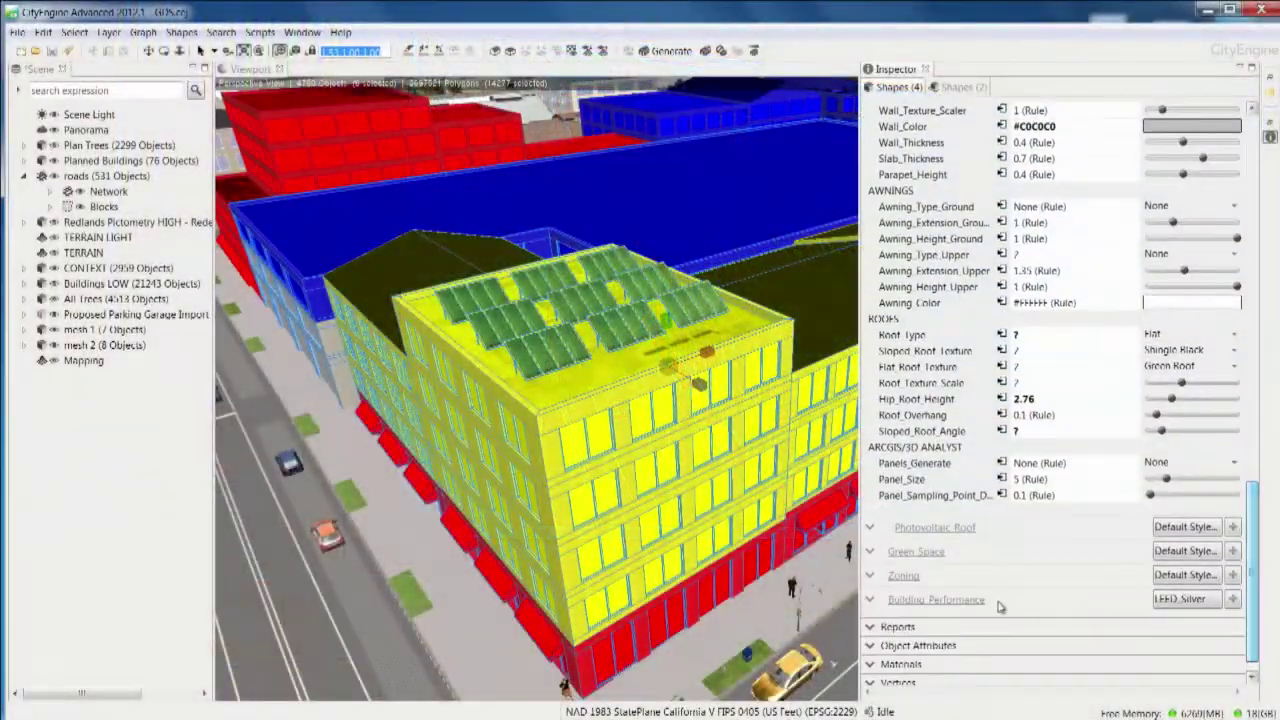
left_click(873, 578)
left_click_drag(1258, 252, 1272, 660)
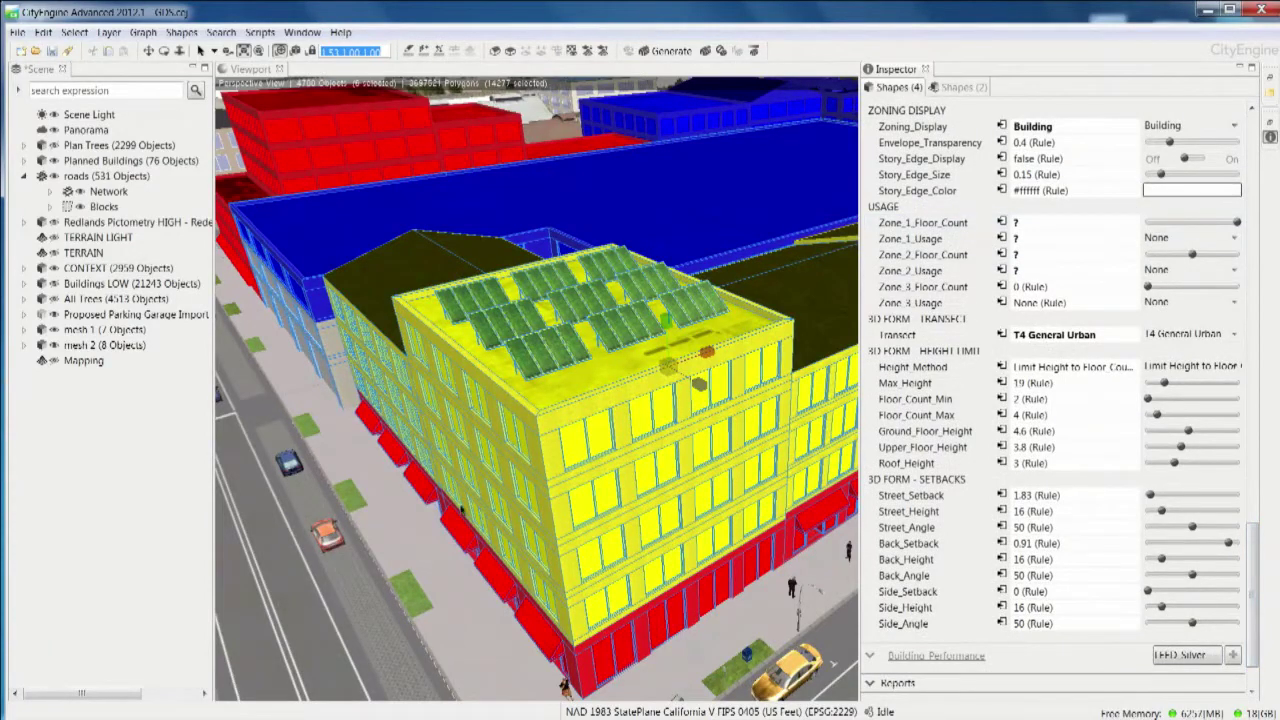
left_click(620, 158)
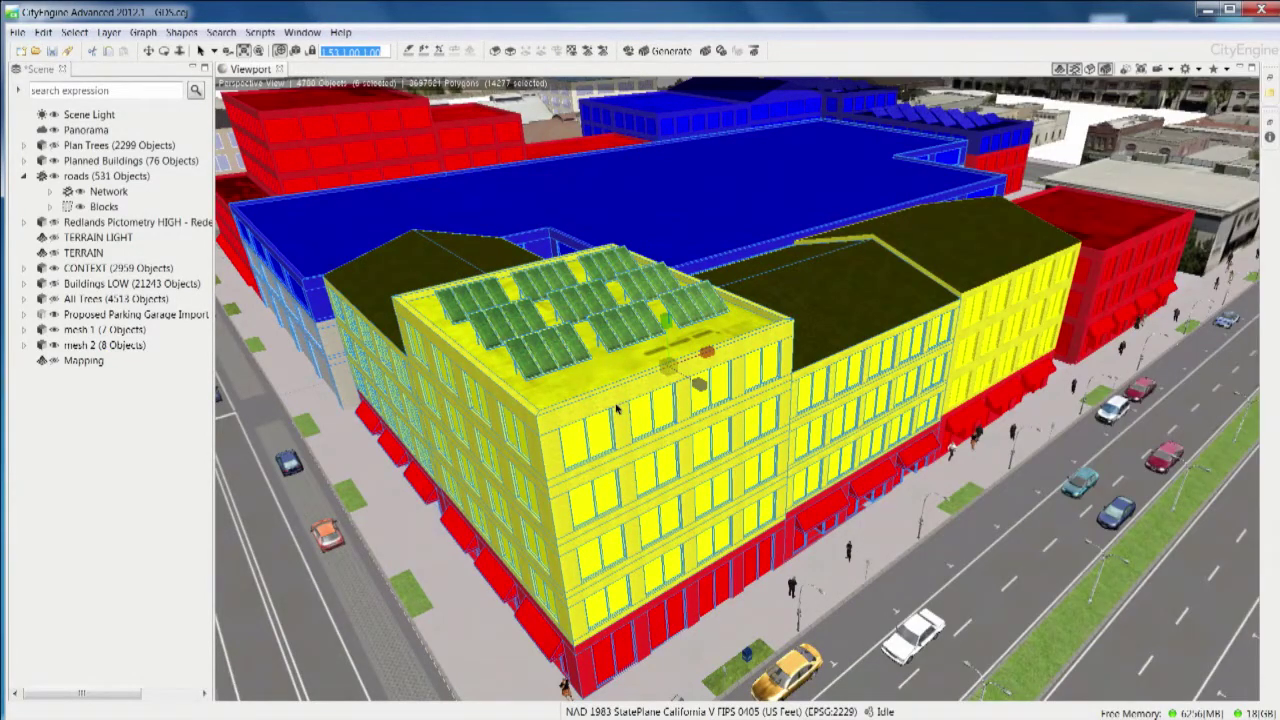
- Select only the corner building with the rooftop solar panels and set its Zone_1_Floor_Count to 2
left_click(840, 337)
left_click(684, 401)
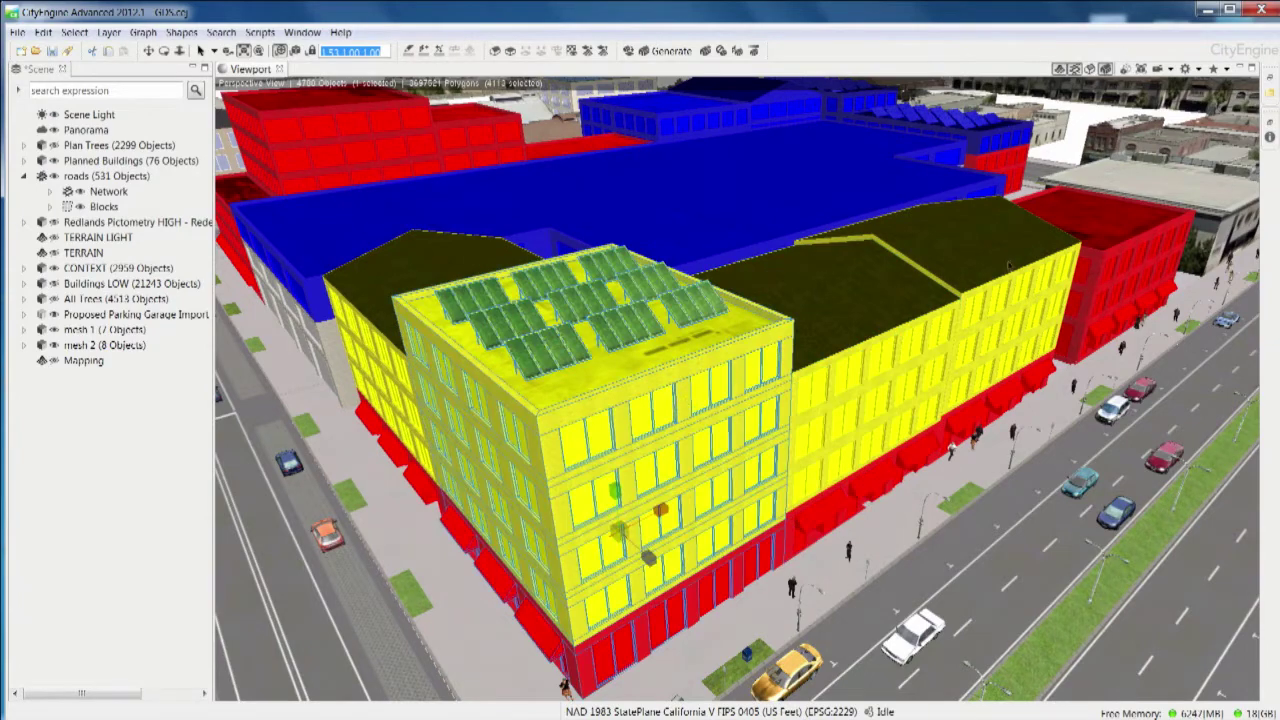
left_click(1270, 138)
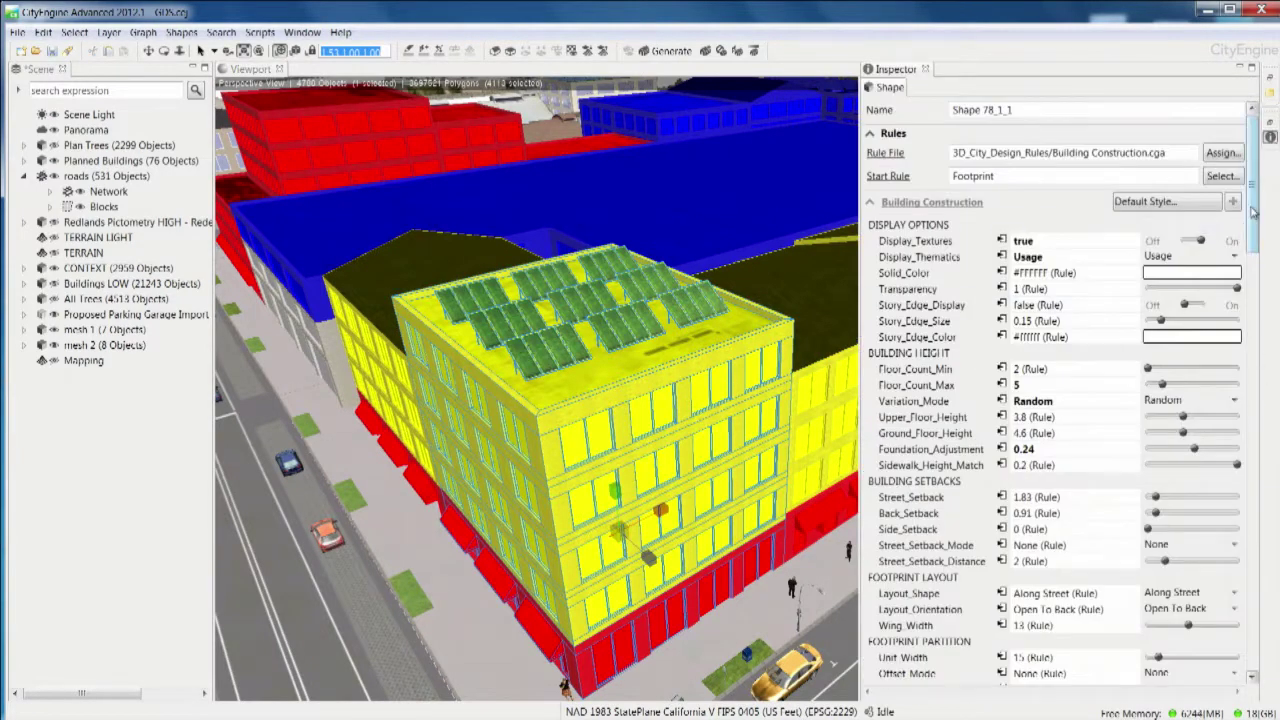
scroll(1150, 300, "down", 10)
scroll(1050, 400, "down", 5)
double_click(1020, 297)
type("2")
key("Return")
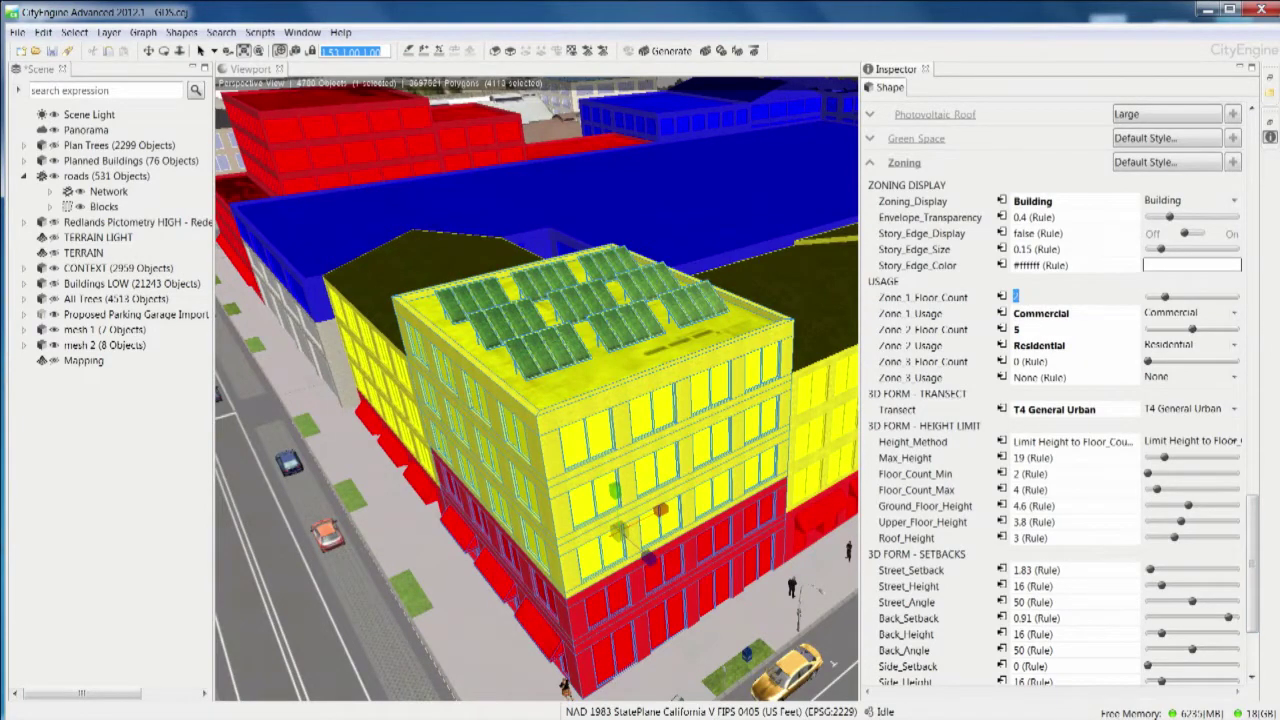
- Set the corner building's Zone_2_Floor_Count to 1 and its Zone_2_Usage to Office
double_click(1056, 328)
key("Return")
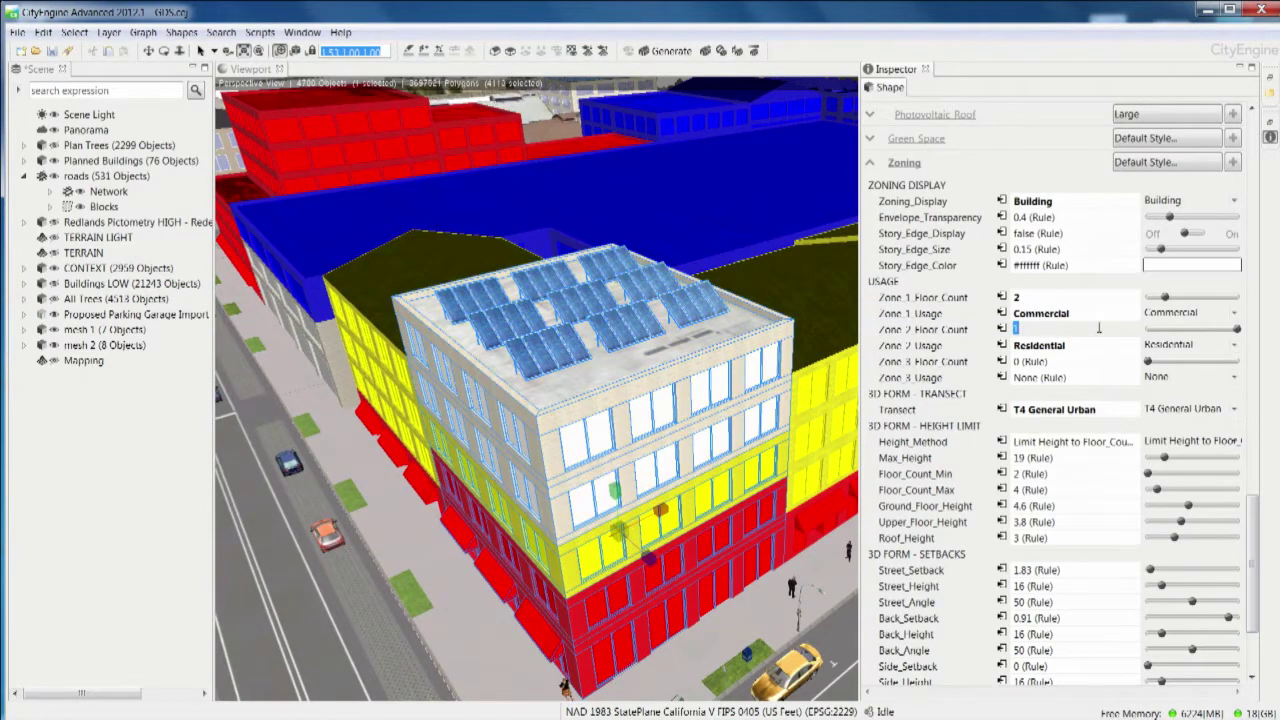
left_click(1236, 345)
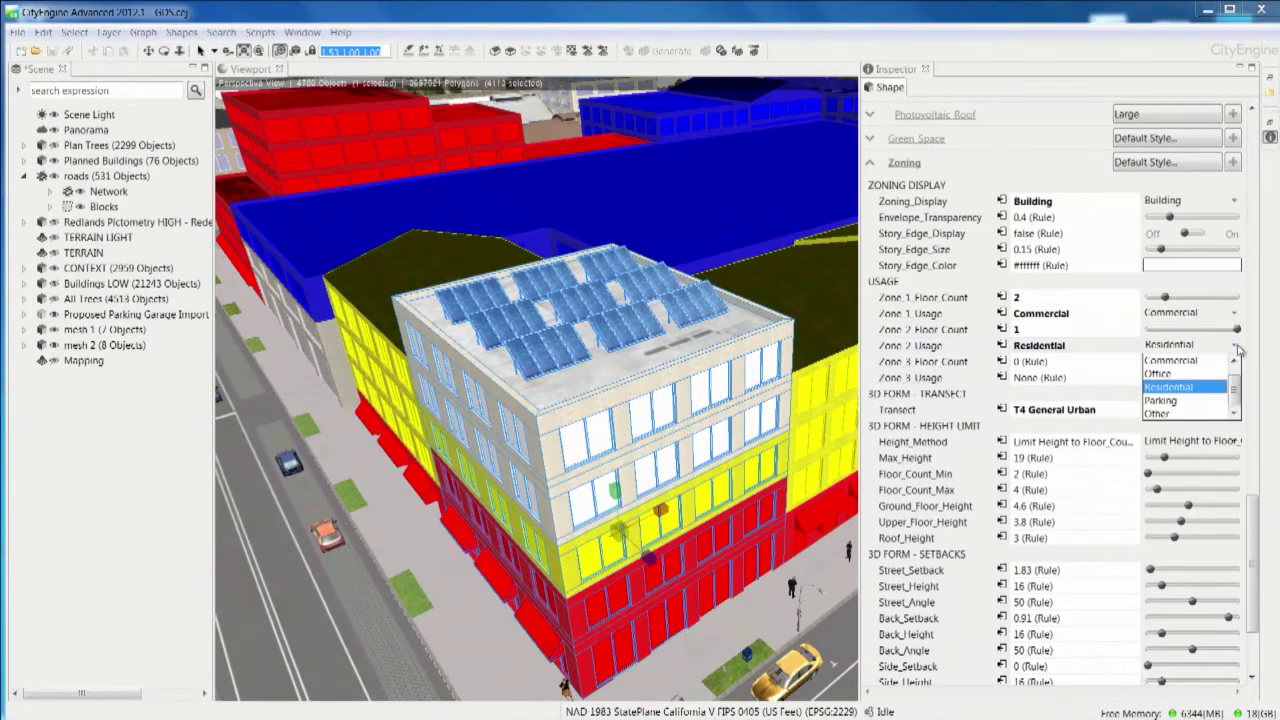
left_click(1170, 374)
- Set the corner building's Zone_3_Floor_Count to 8 and its Zone_3_Usage to Residential
double_click(1056, 361)
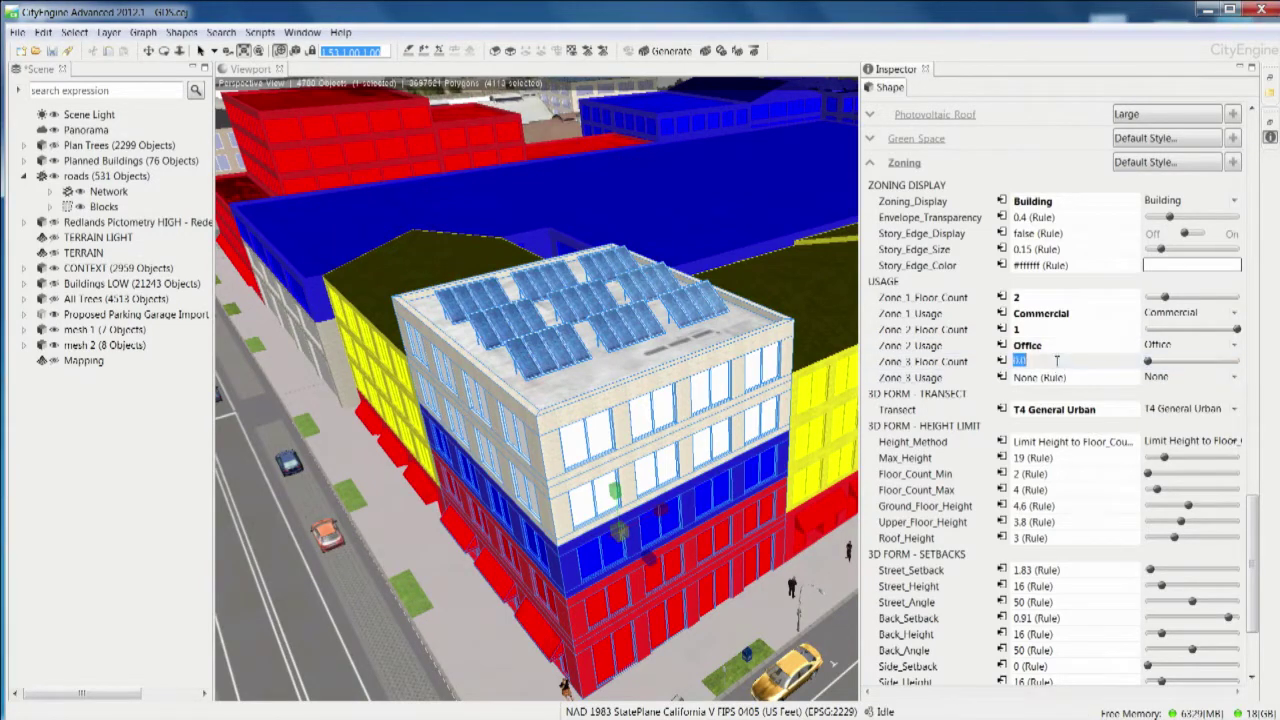
type("8")
left_click(1208, 376)
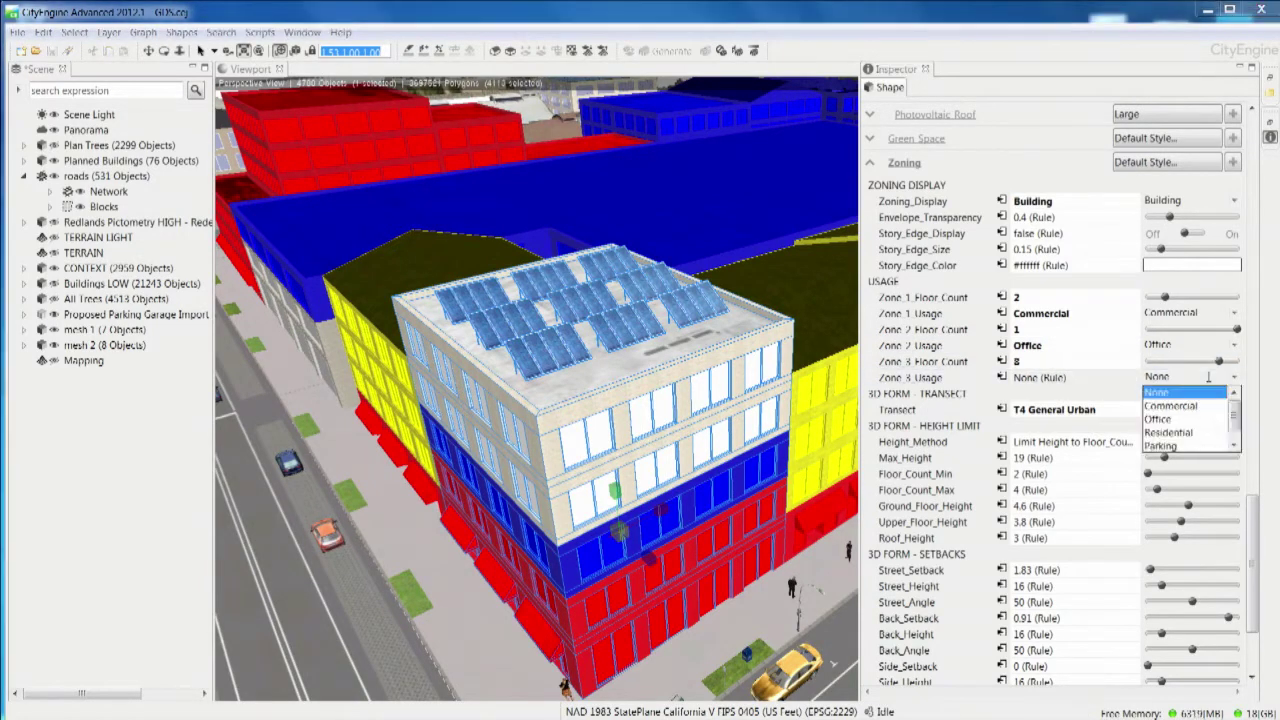
left_click(1181, 432)
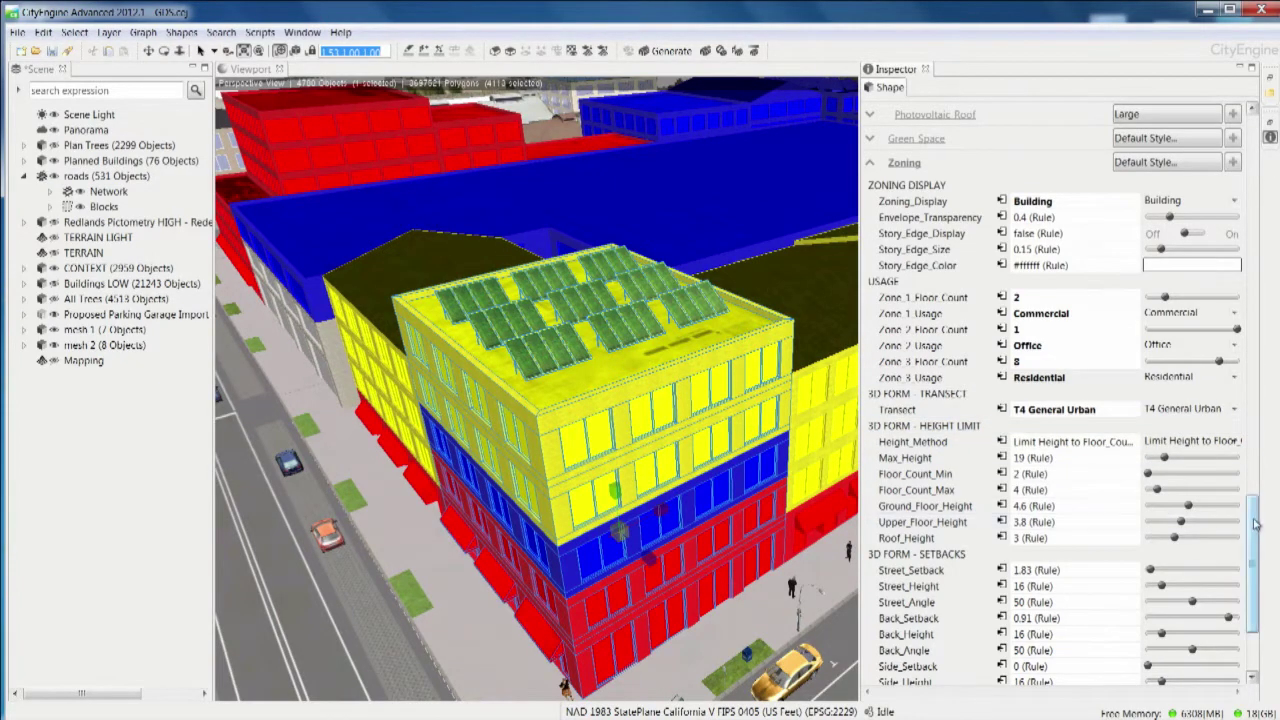
- Open the Reports of the corner building and examine its building performance, construction, parcel and stormwater entries
left_click_drag(1260, 519, 1259, 560)
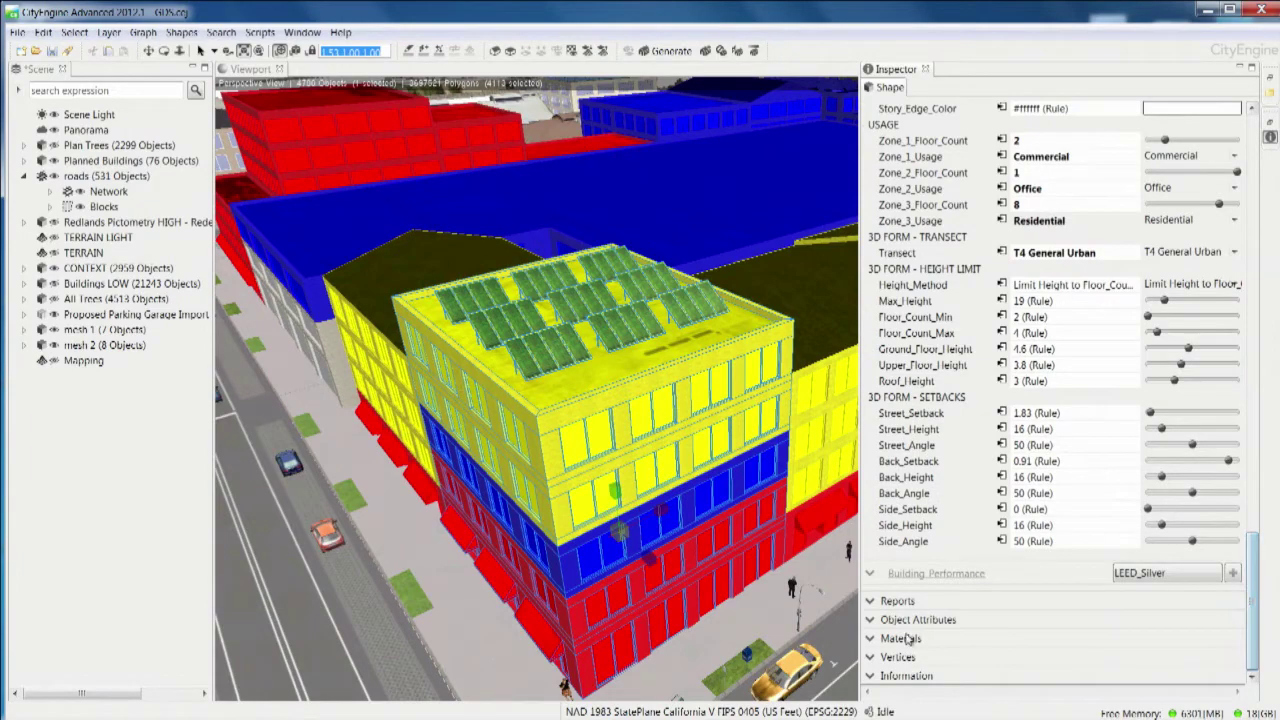
left_click(869, 603)
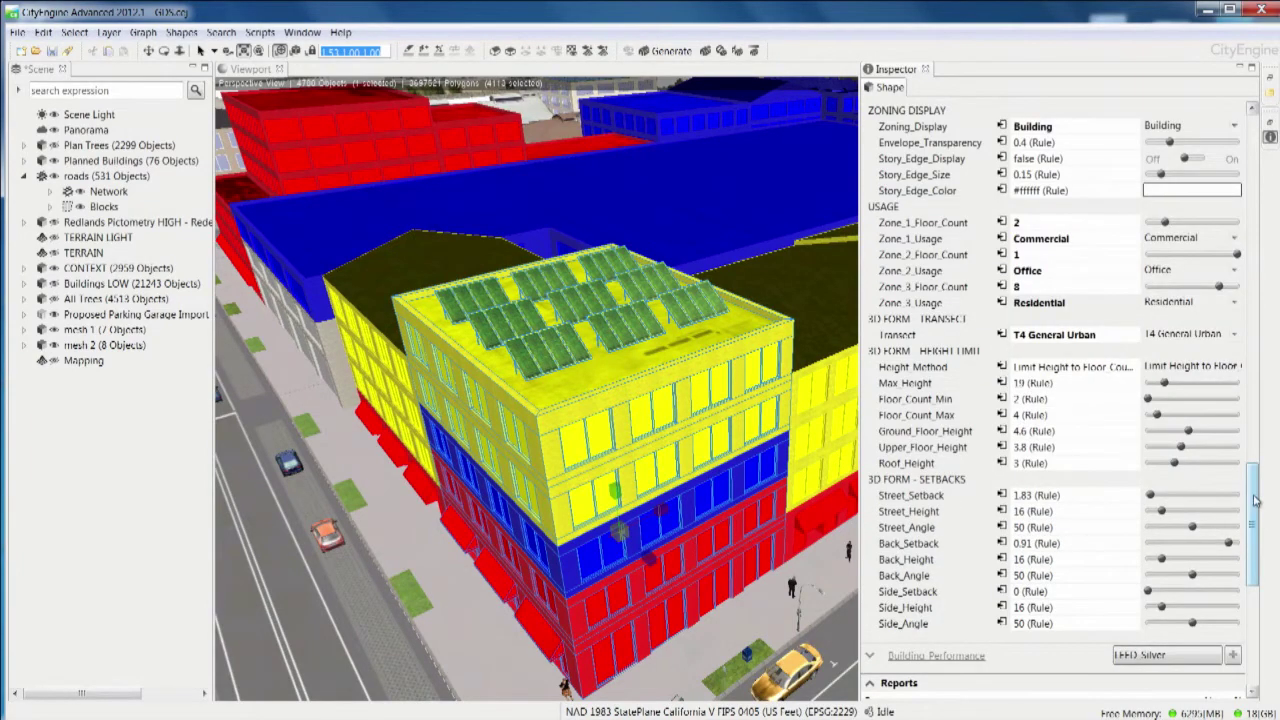
scroll(1256, 500, "down", 10)
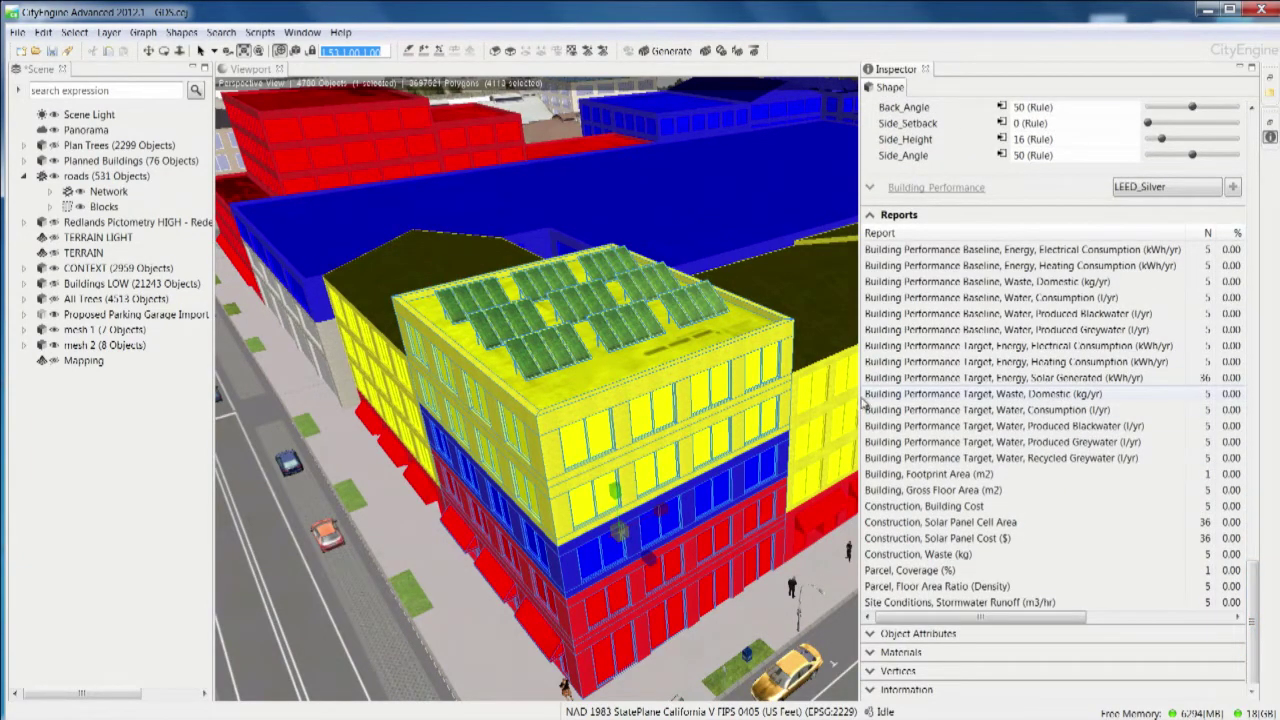
left_click_drag(863, 402, 788, 400)
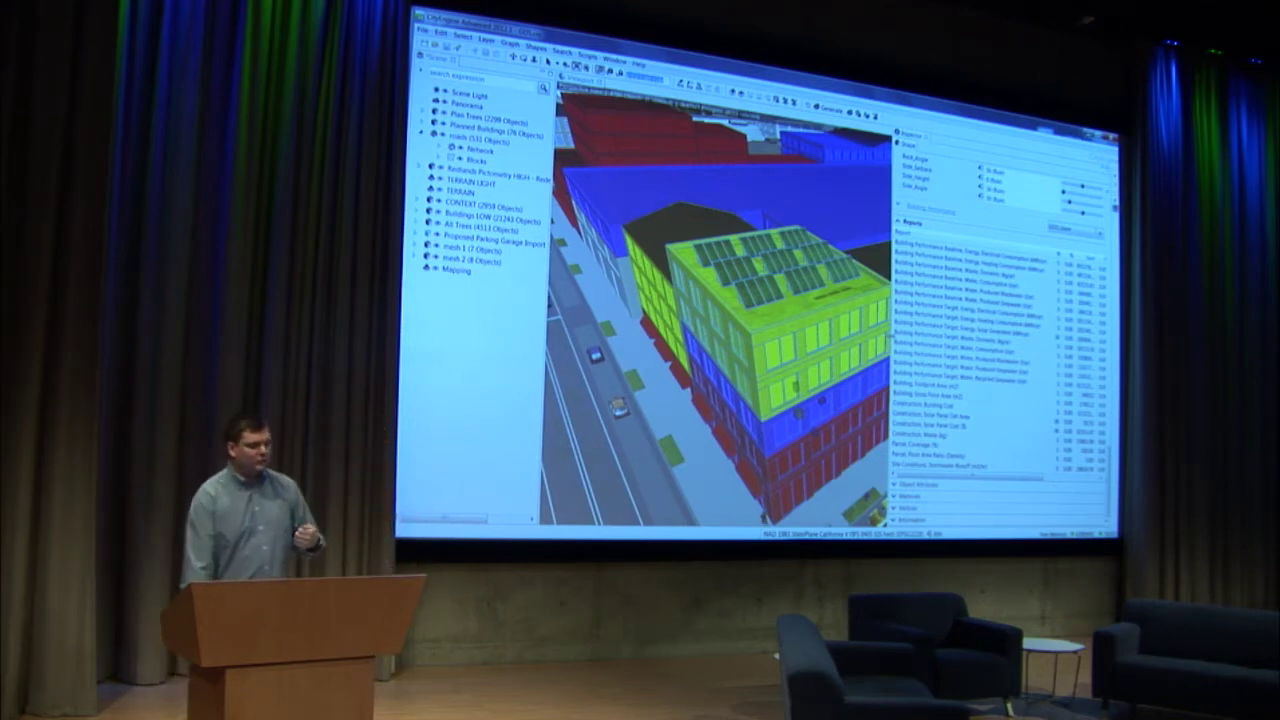
- In the CityEngine Web Viewer scene, select a brick building in the redevelopment scenario and examine its attributes and reports
mouse_move(763, 527)
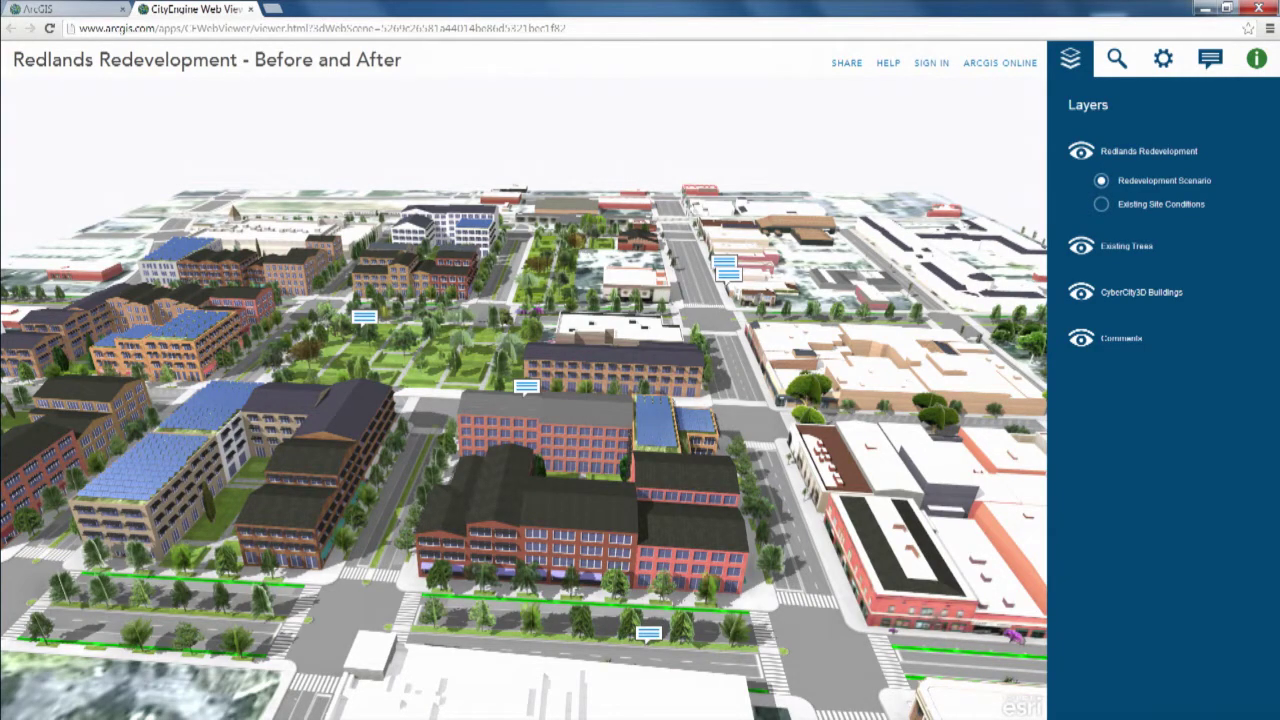
mouse_move(595, 486)
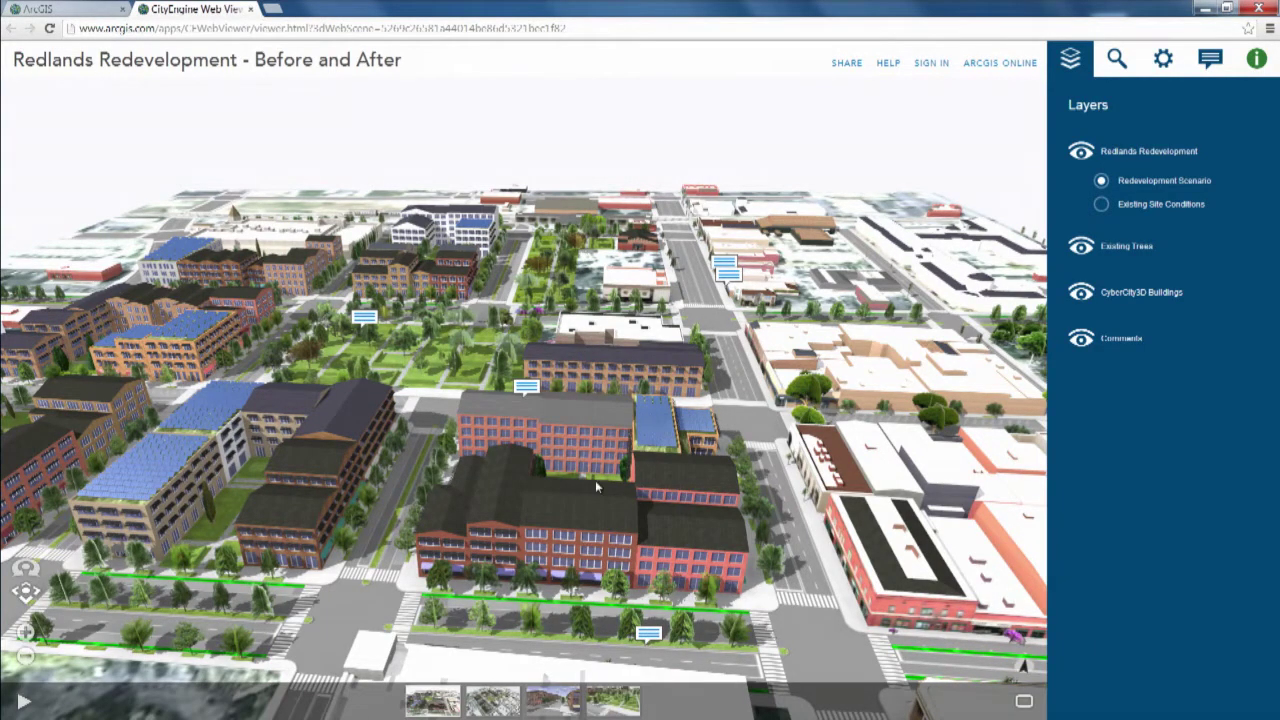
left_click_drag(572, 527, 550, 485)
left_click(550, 485)
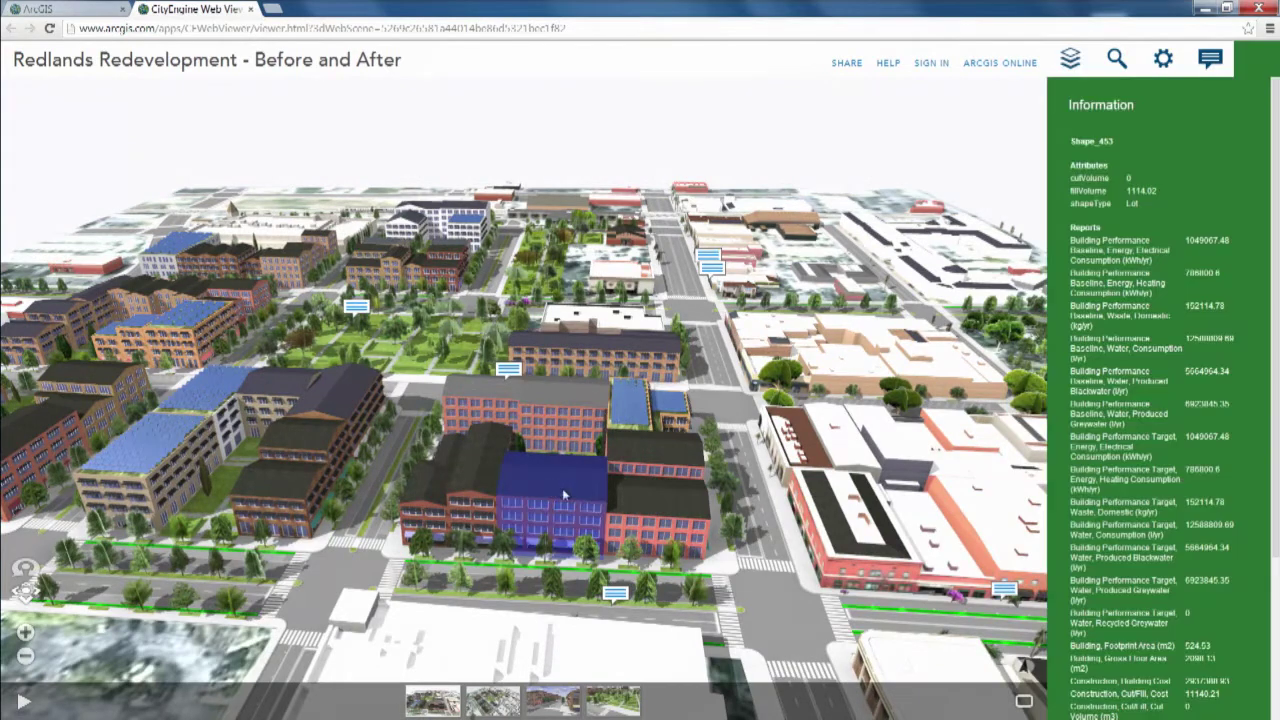
scroll(1160, 400, "down", 3)
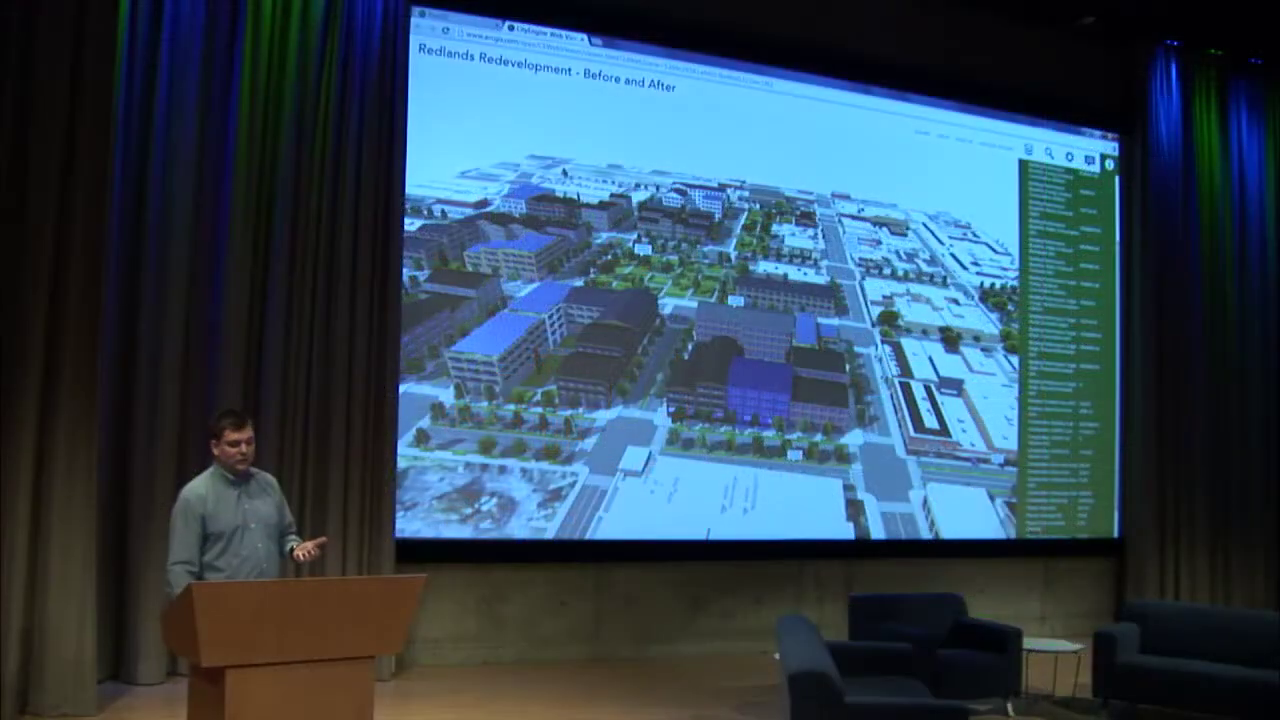
- Switch back to CityEngine, hide the Inspector and go to the bookmarked view of the blue-and-white runoff model
key("alt+Tab")
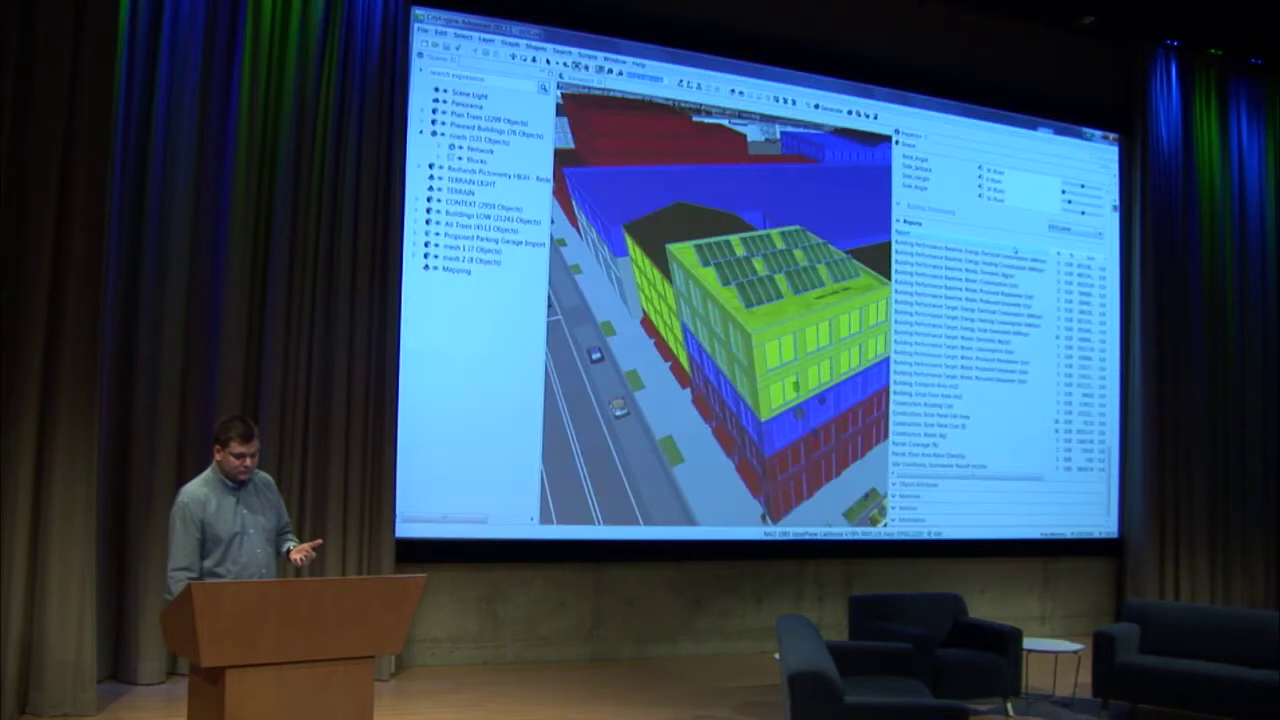
left_click(1100, 170)
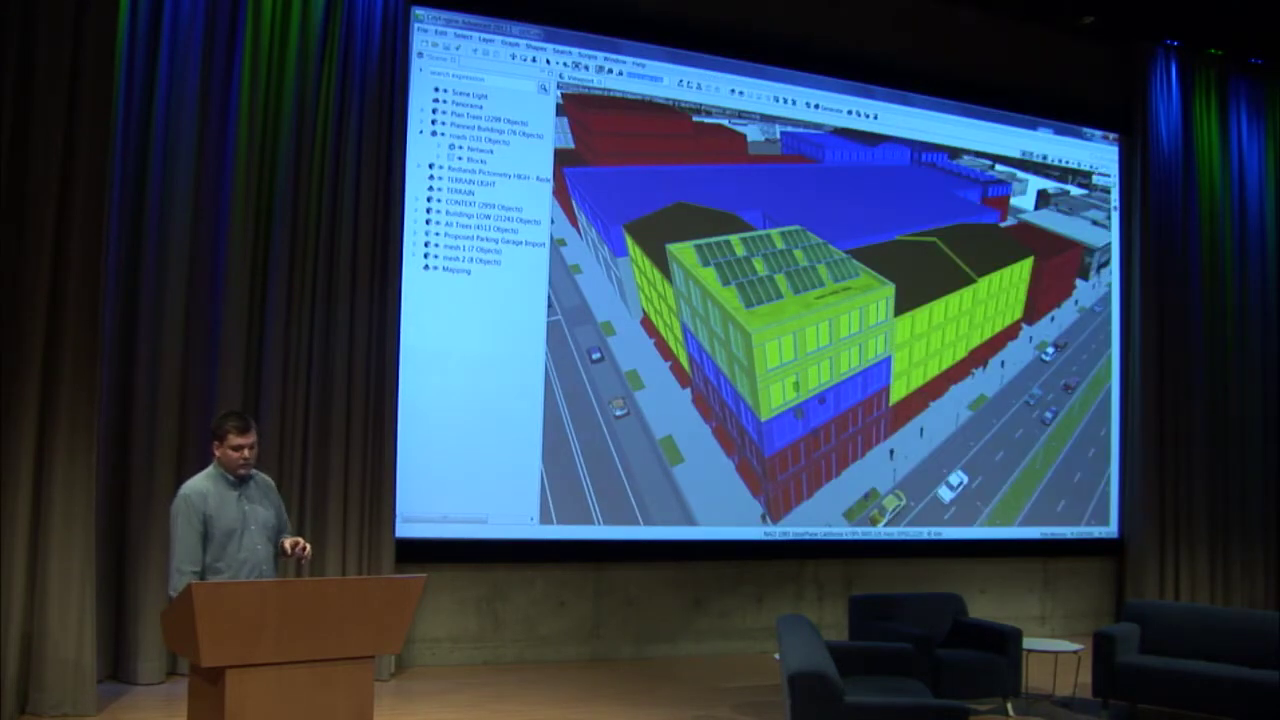
left_click(1045, 158)
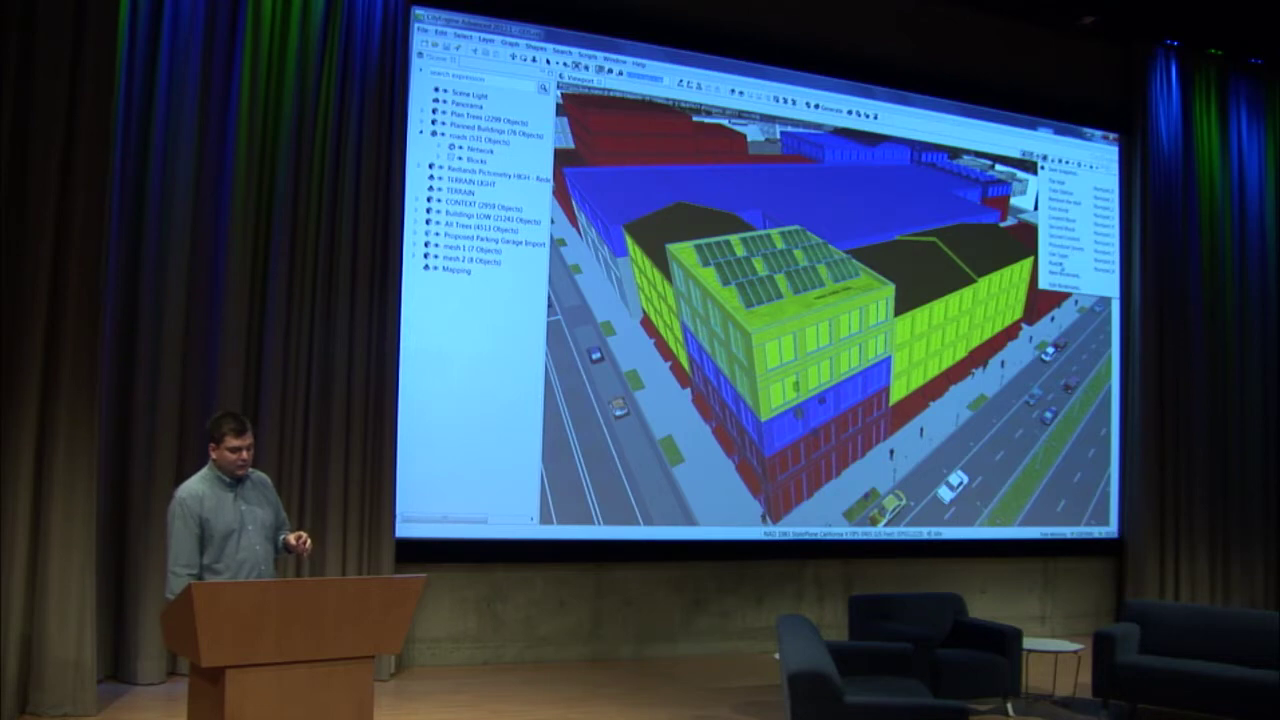
left_click(1064, 266)
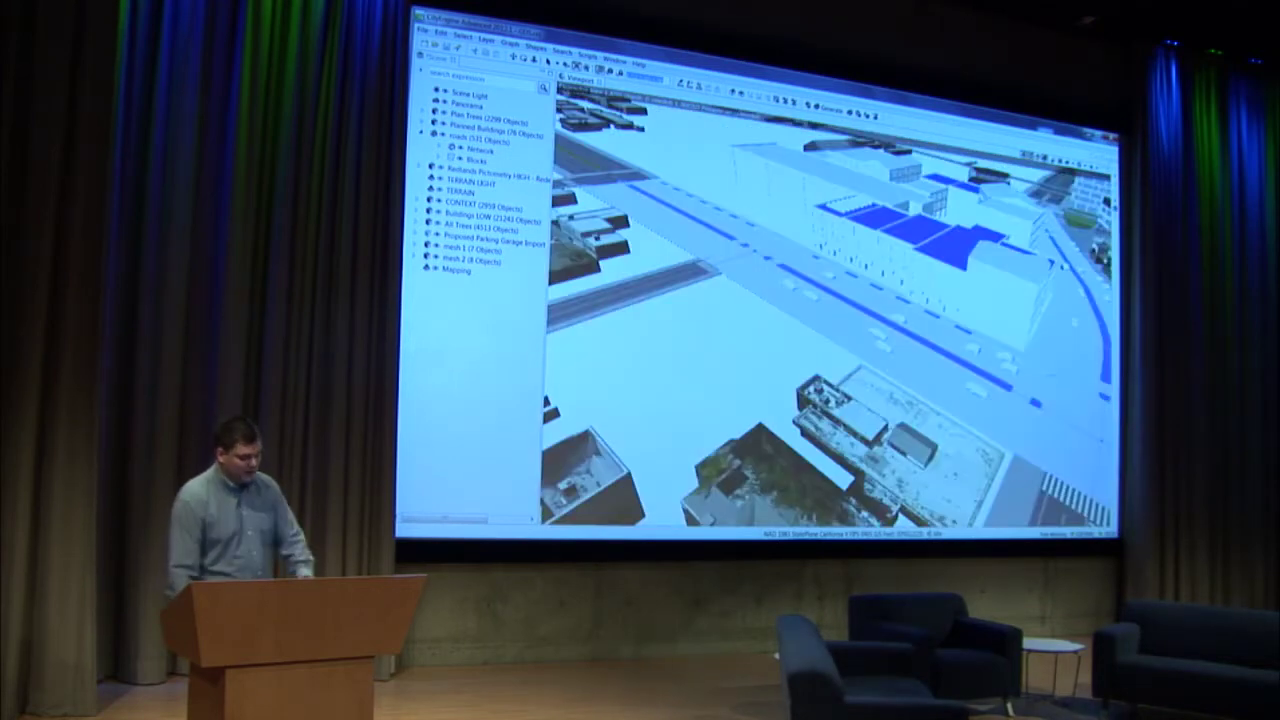
left_click_drag(838, 300, 774, 388, "alt")
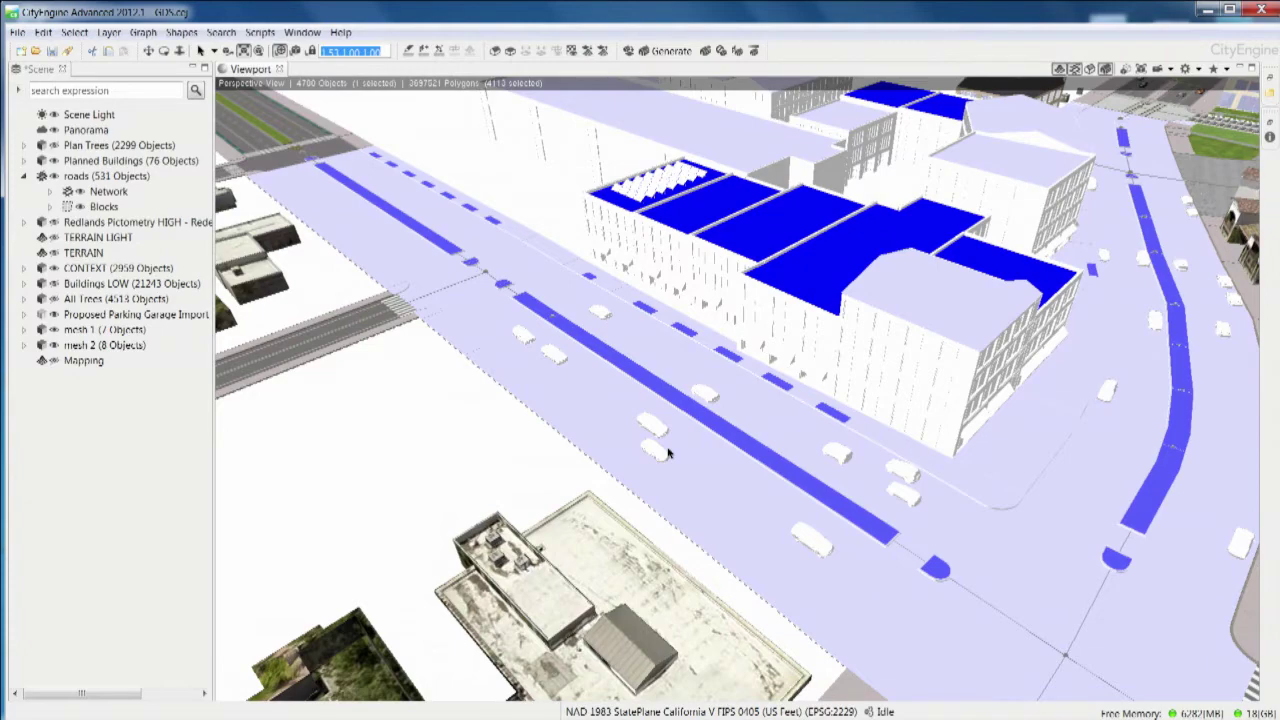
- Select the street segment in front of the buildings and examine its reports on runoff, lanes, parking, plantings and sidewalks
left_click_drag(716, 475, 610, 378)
left_click(1268, 138)
left_click_drag(1255, 240, 1265, 541)
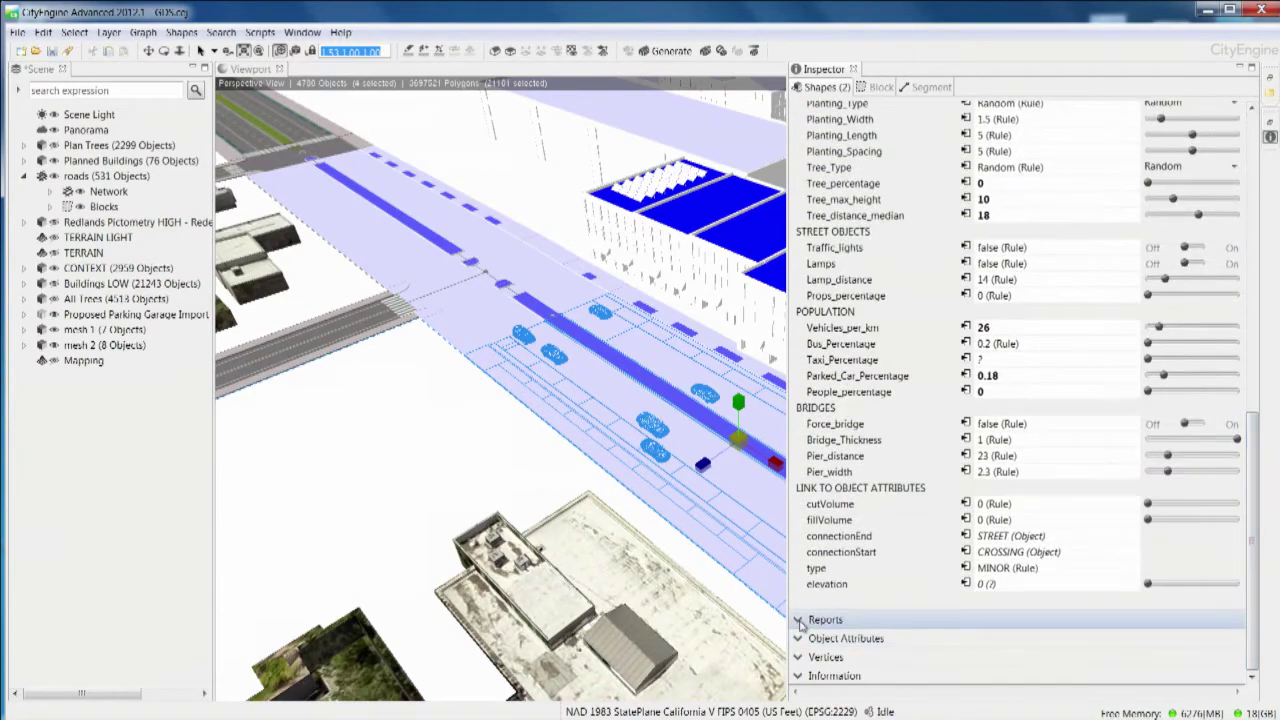
scroll(1100, 540, "up", 10)
left_click_drag(1256, 160, 1259, 647)
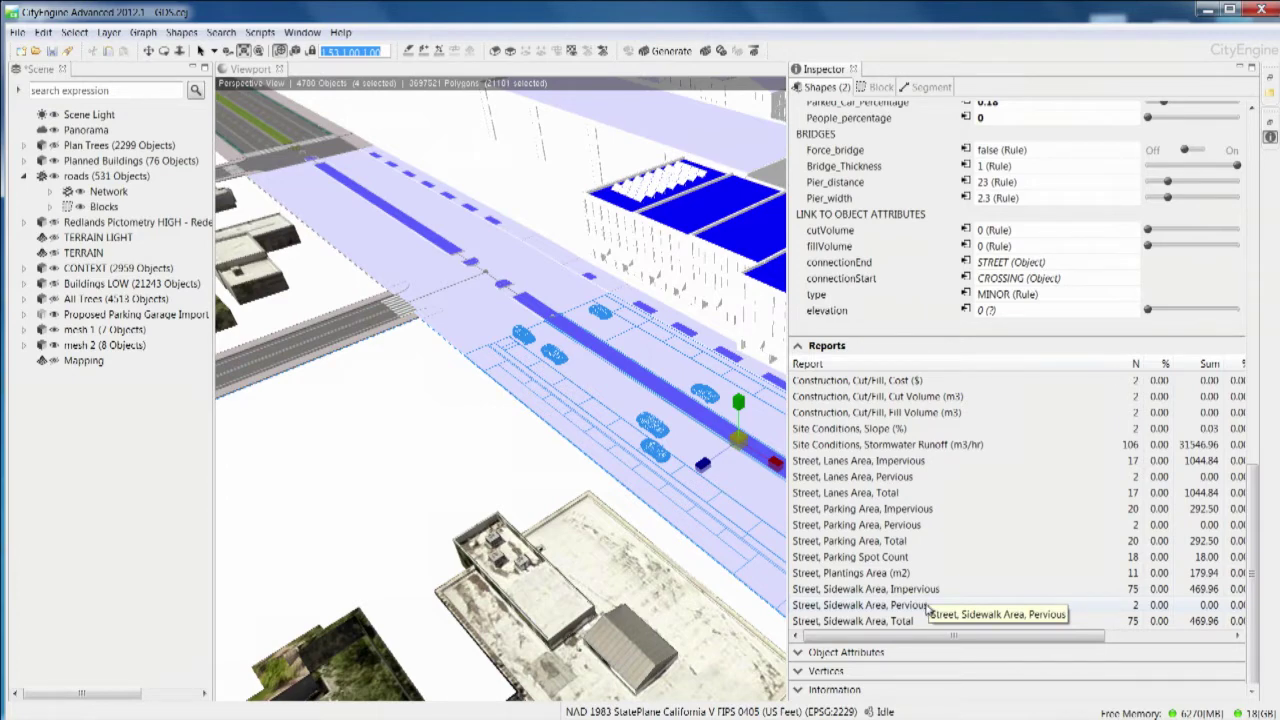
left_click(1239, 68)
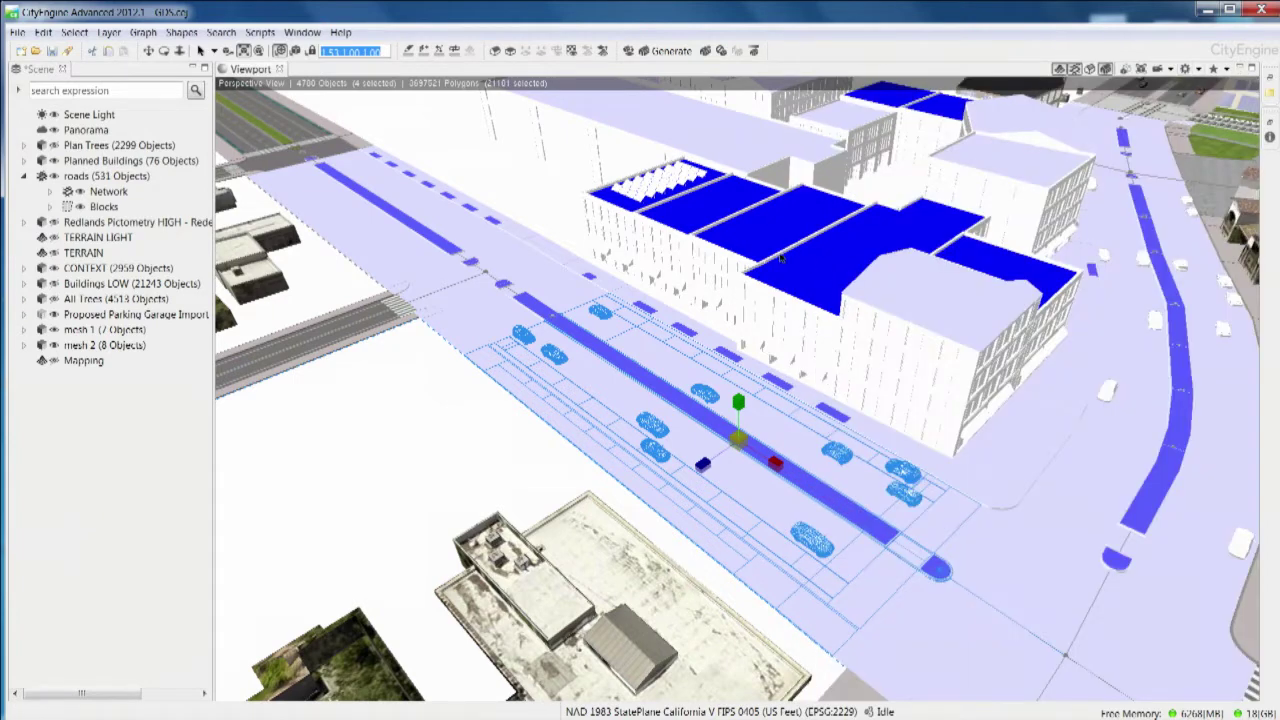
- Select the three adjoining blue-roofed buildings along the street and turn on Display_Textures
left_click(822, 300)
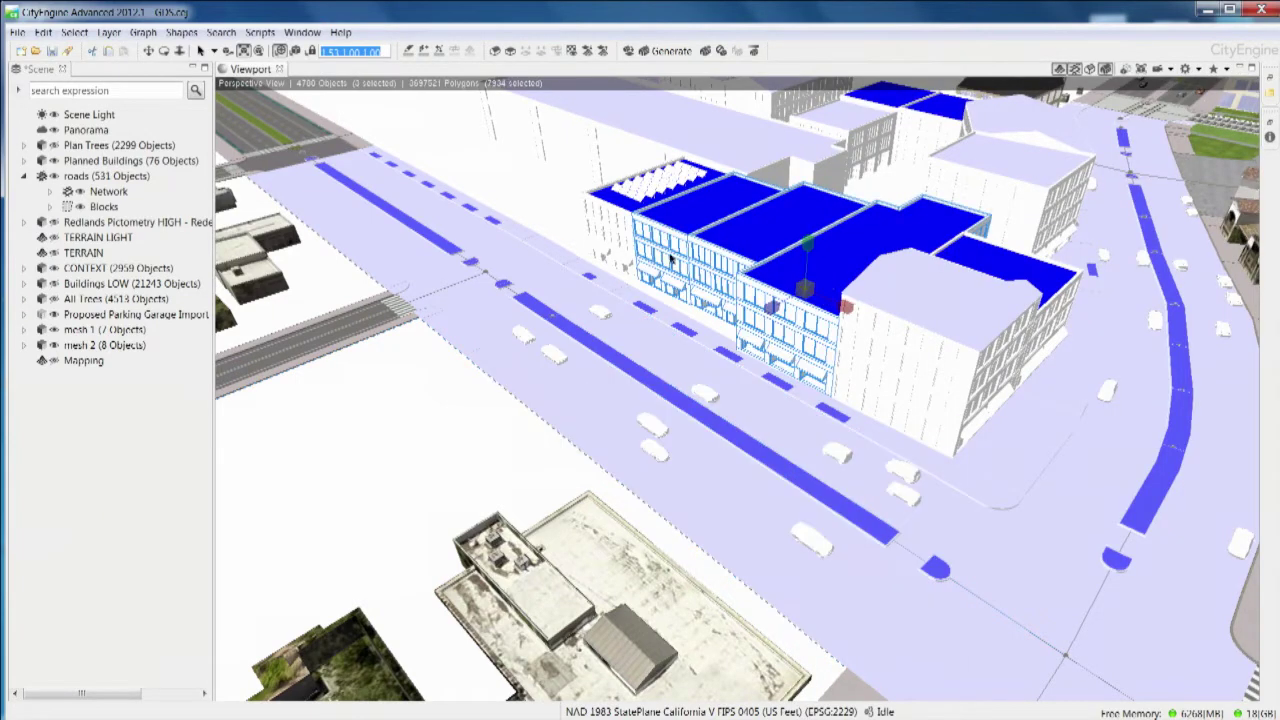
left_click(1269, 137)
mouse_move(1256, 148)
left_mouse_down()
mouse_move(1246, 250)
mouse_move(1251, 144)
left_mouse_up()
left_click(1200, 241)
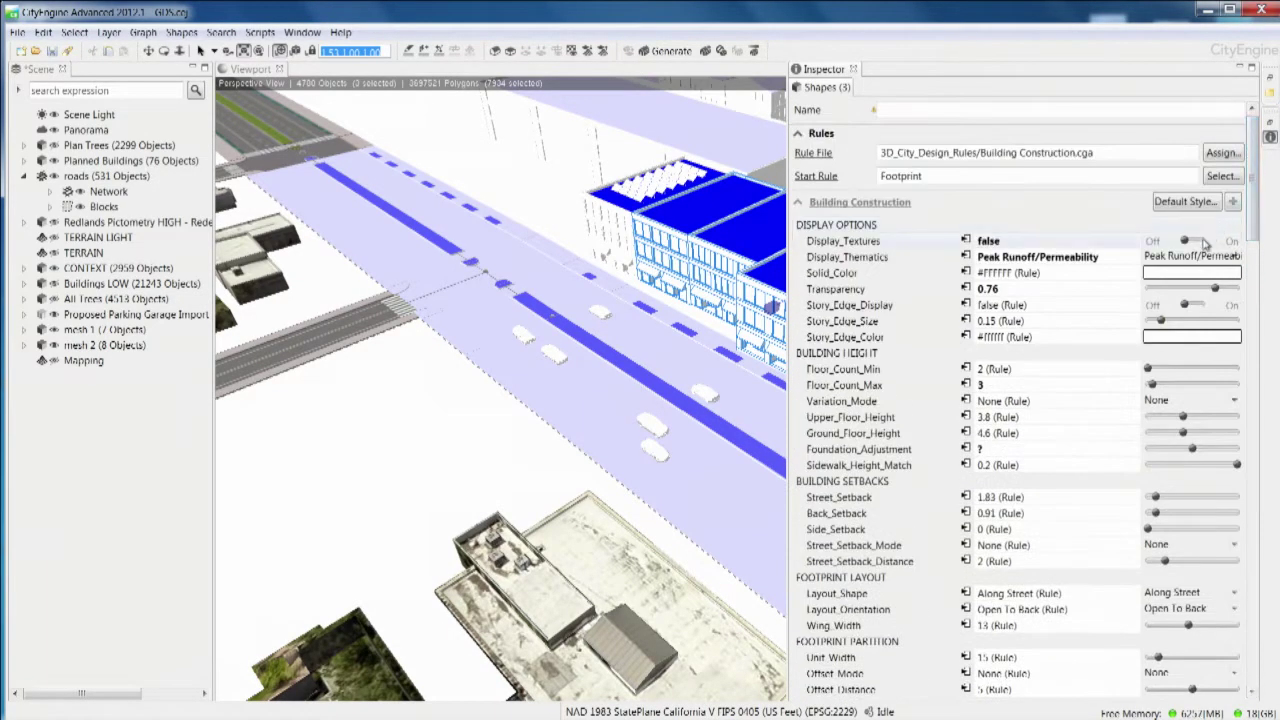
left_click(1238, 68)
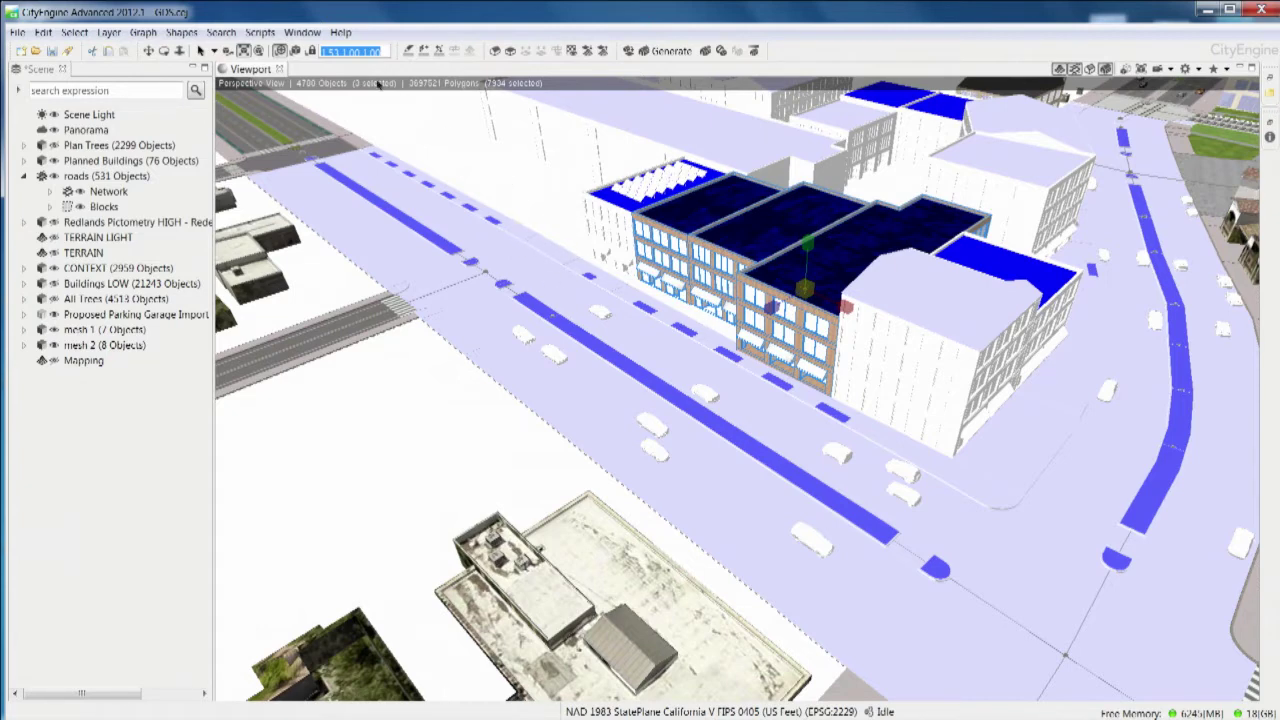
- Show the TERRAIN LIGHT layer beneath the existing buildings across the street
left_click(150, 52)
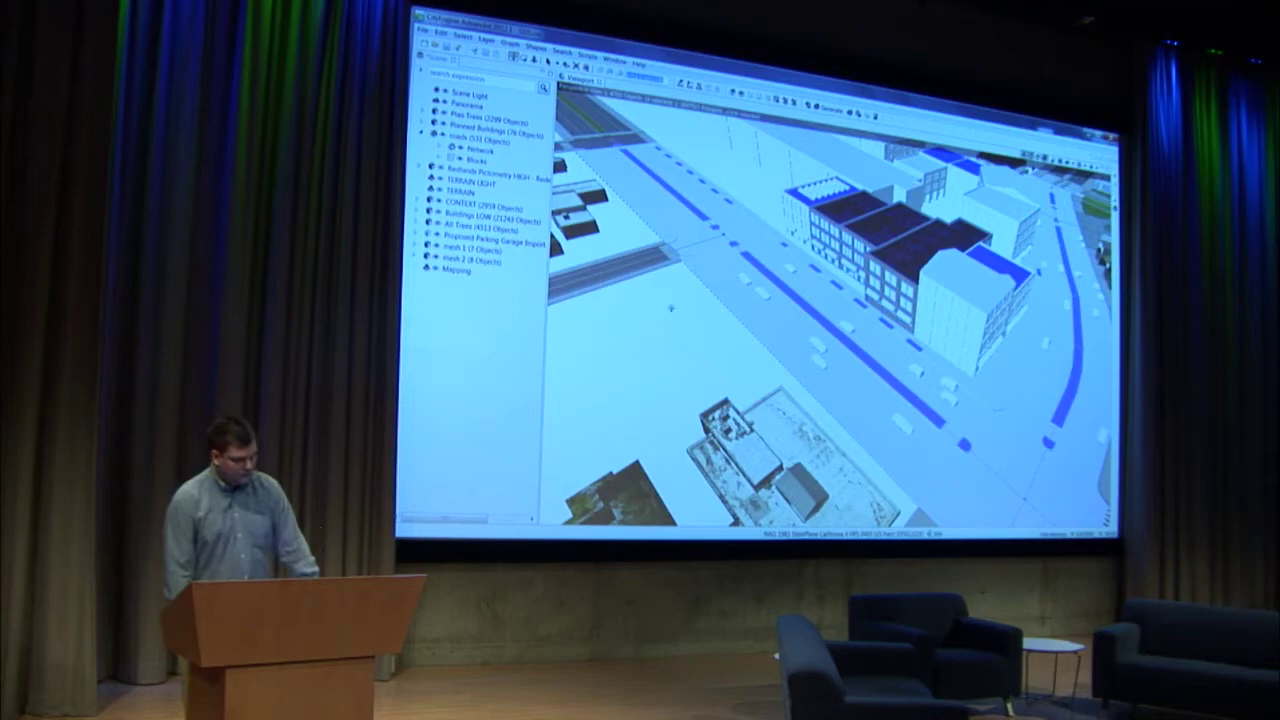
left_click_drag(830, 300, 1010, 322, "alt")
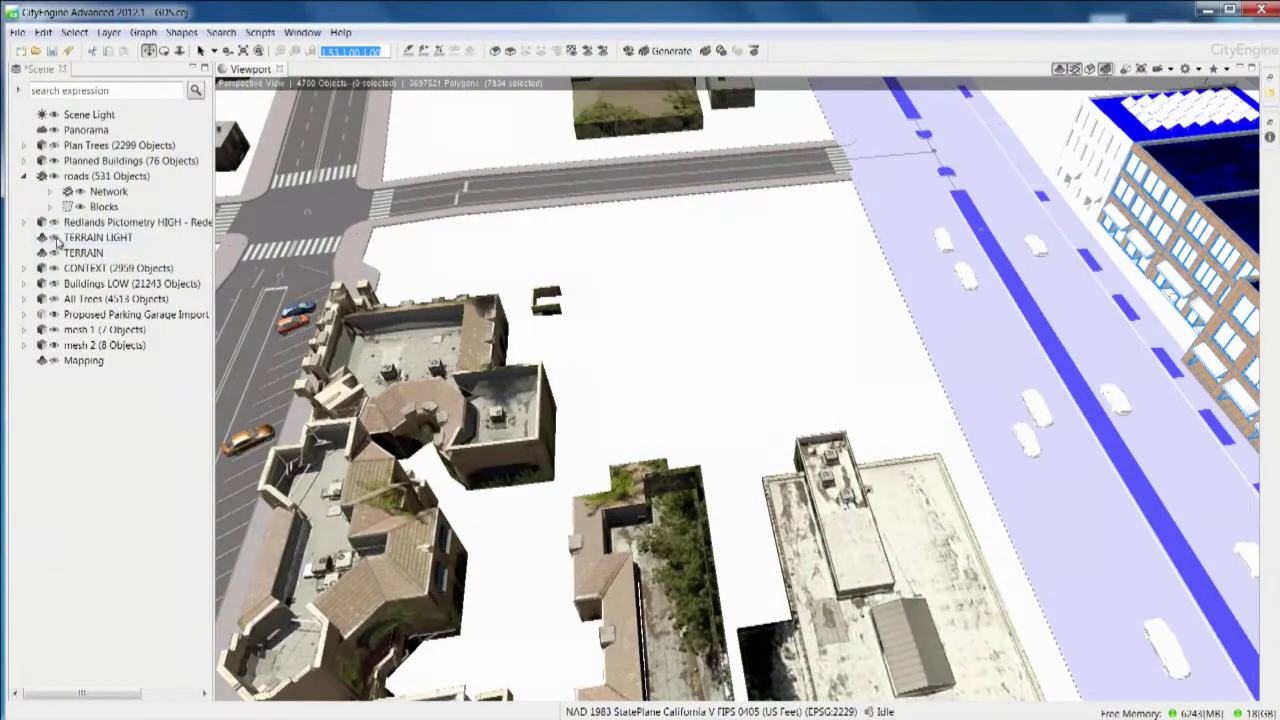
left_click(54, 237)
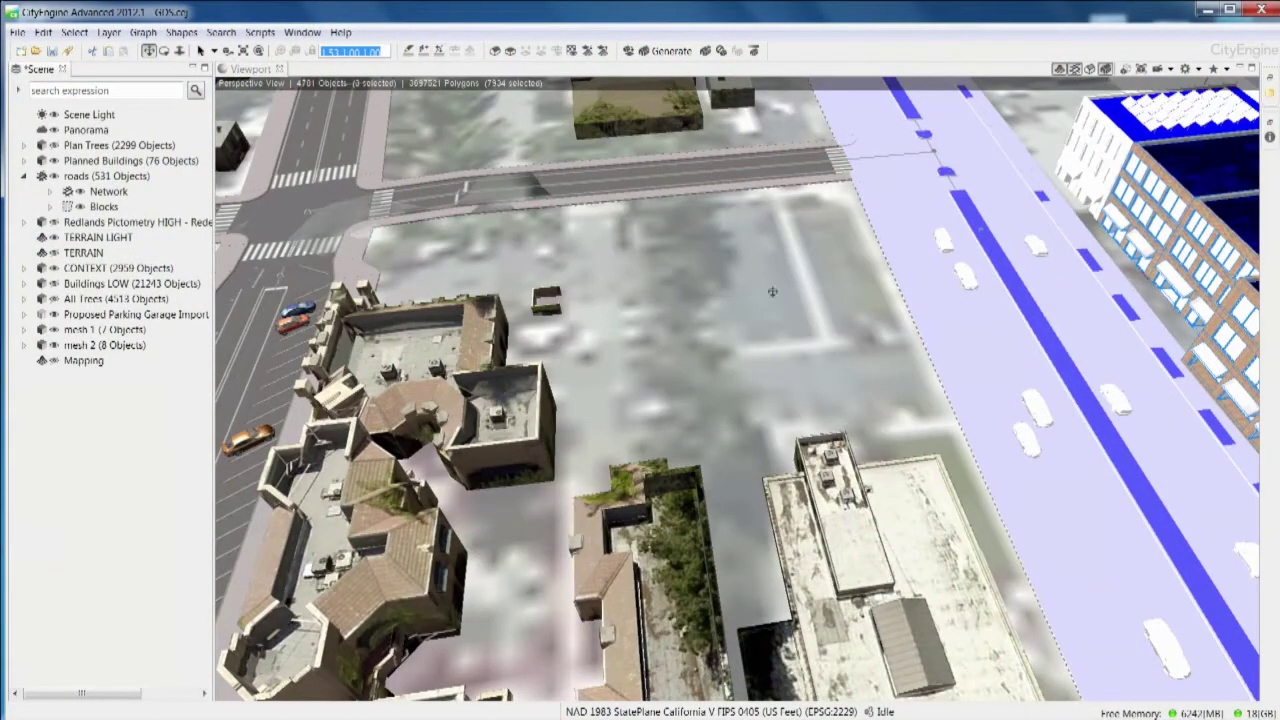
- Draw a new street from the middle of the existing cross street, bending at a corner to join the blue-median main street
left_click(424, 50)
left_click(590, 191)
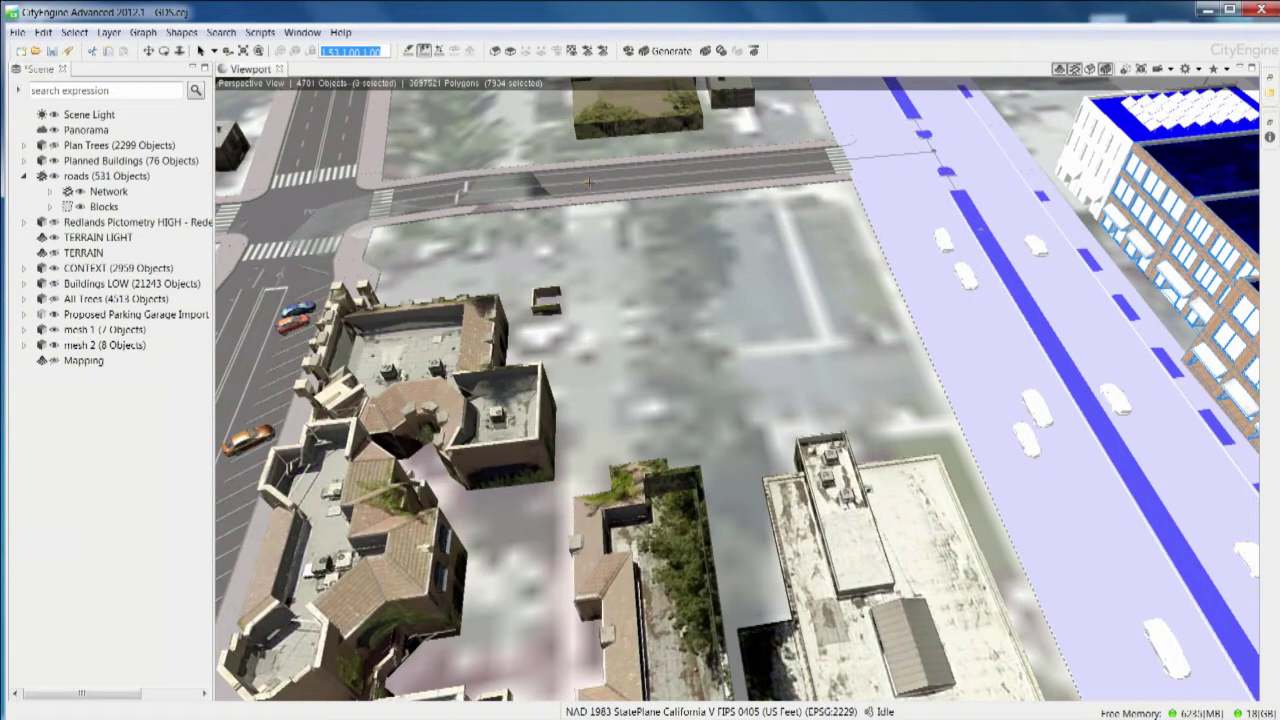
left_click(605, 434)
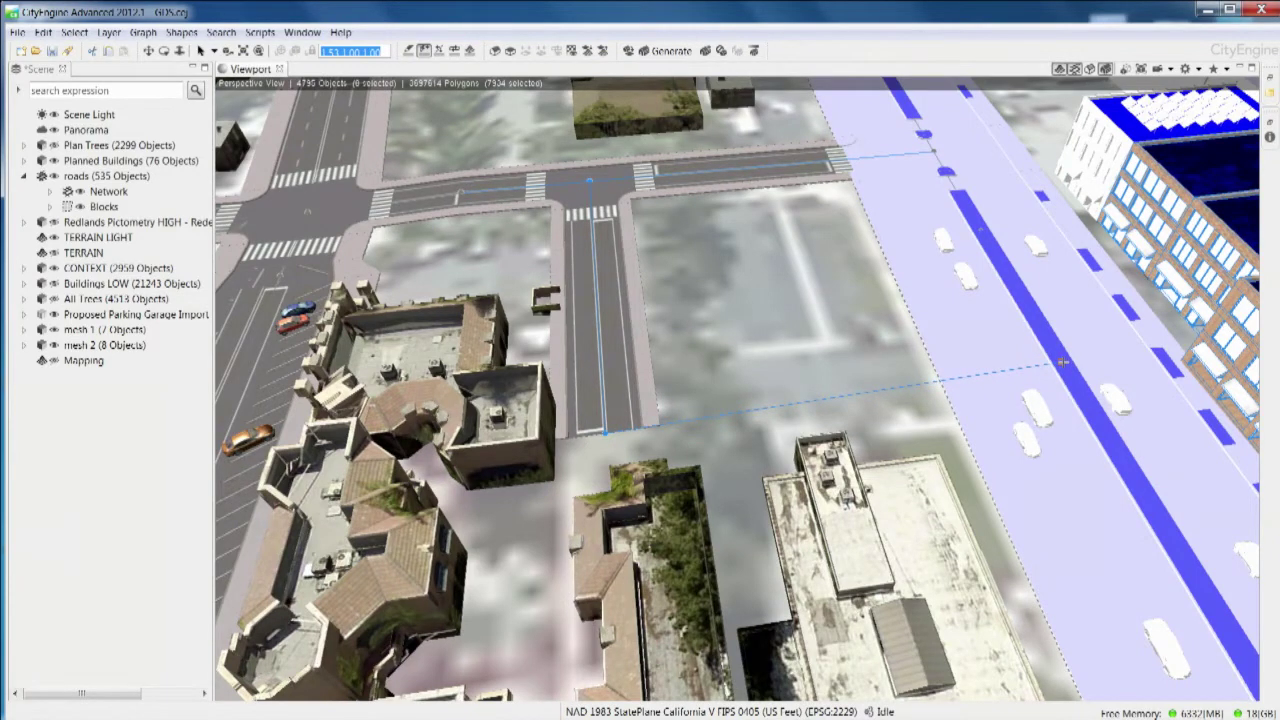
left_click(1063, 362)
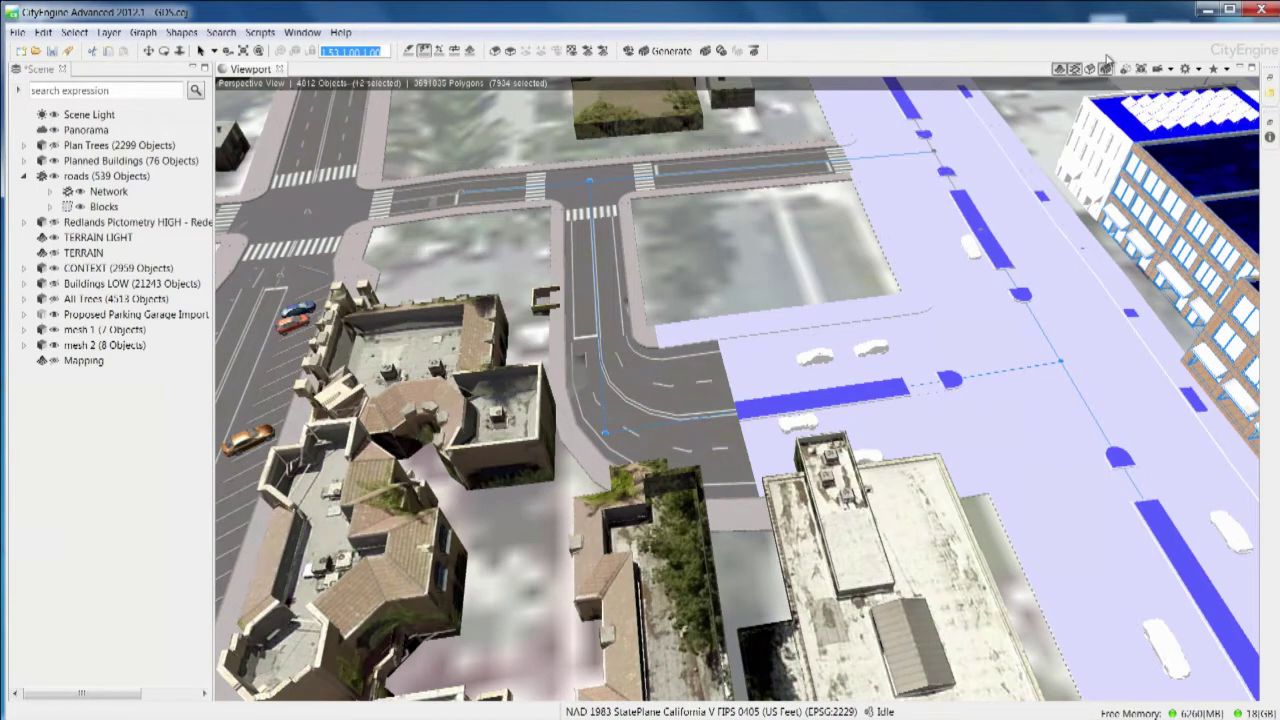
- Select the new block enclosed by the streets, turn on its shapeCreation, and display the shapes and models
left_click(758, 50)
left_click(200, 50)
left_click(718, 288)
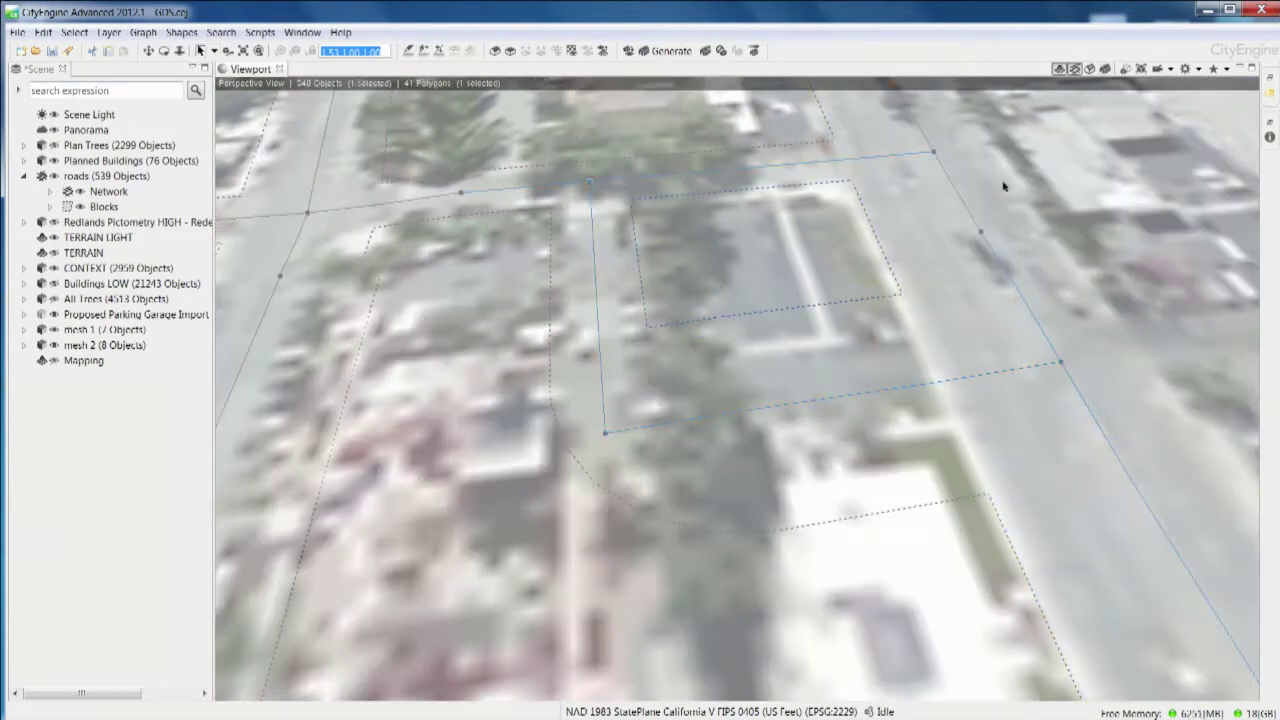
left_click(1270, 136)
left_click(1216, 150)
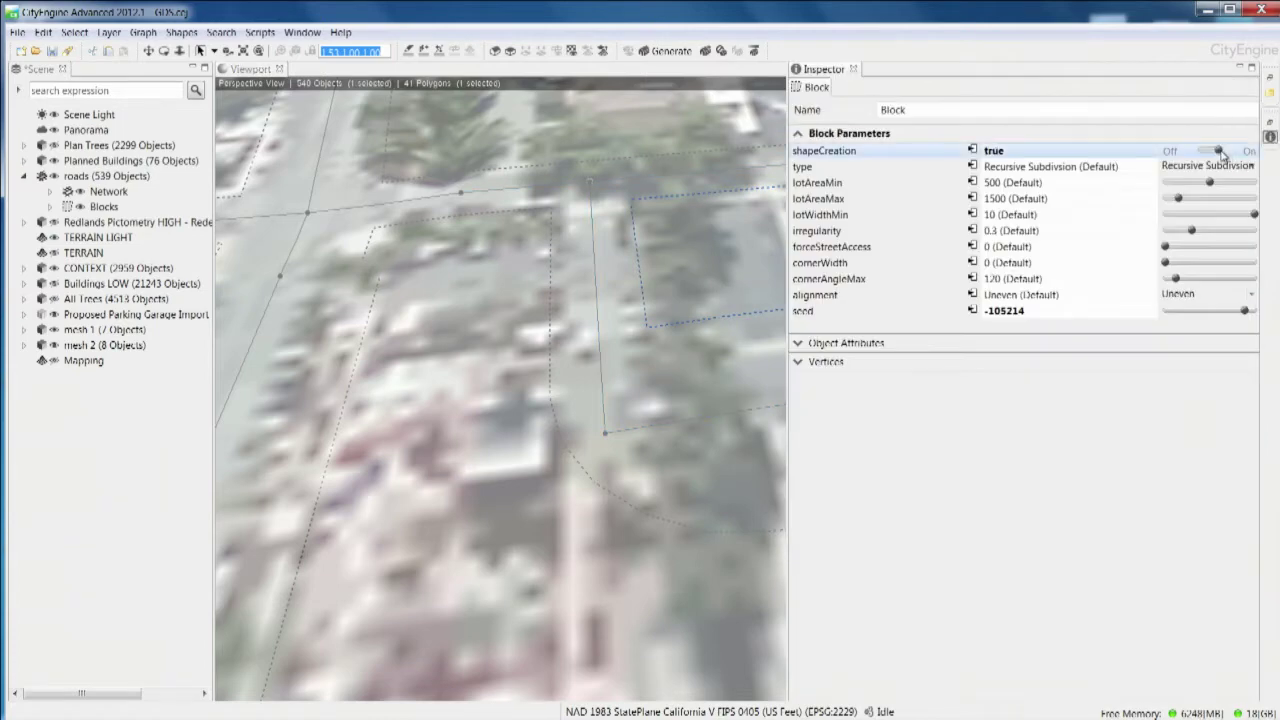
left_click(1239, 69)
left_click(1092, 70)
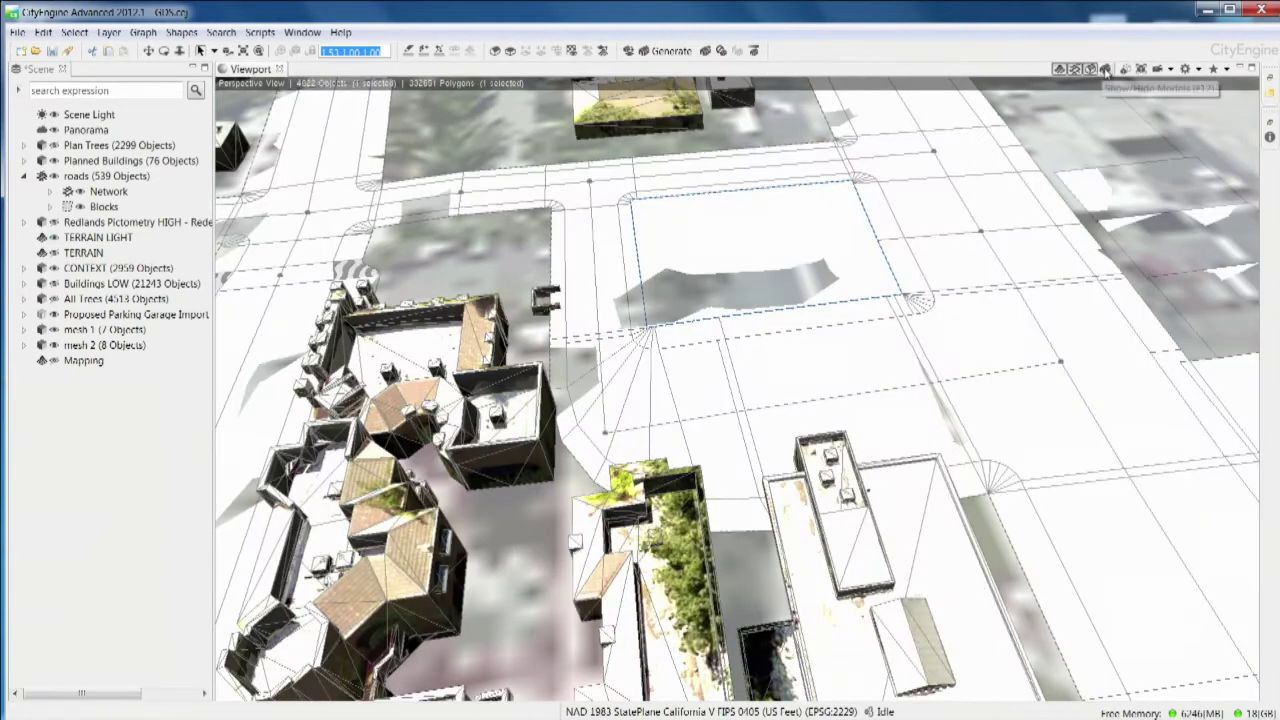
left_click(1106, 71)
- Apply the Building Construction.cga rule to the new block's lot
left_click(1270, 93)
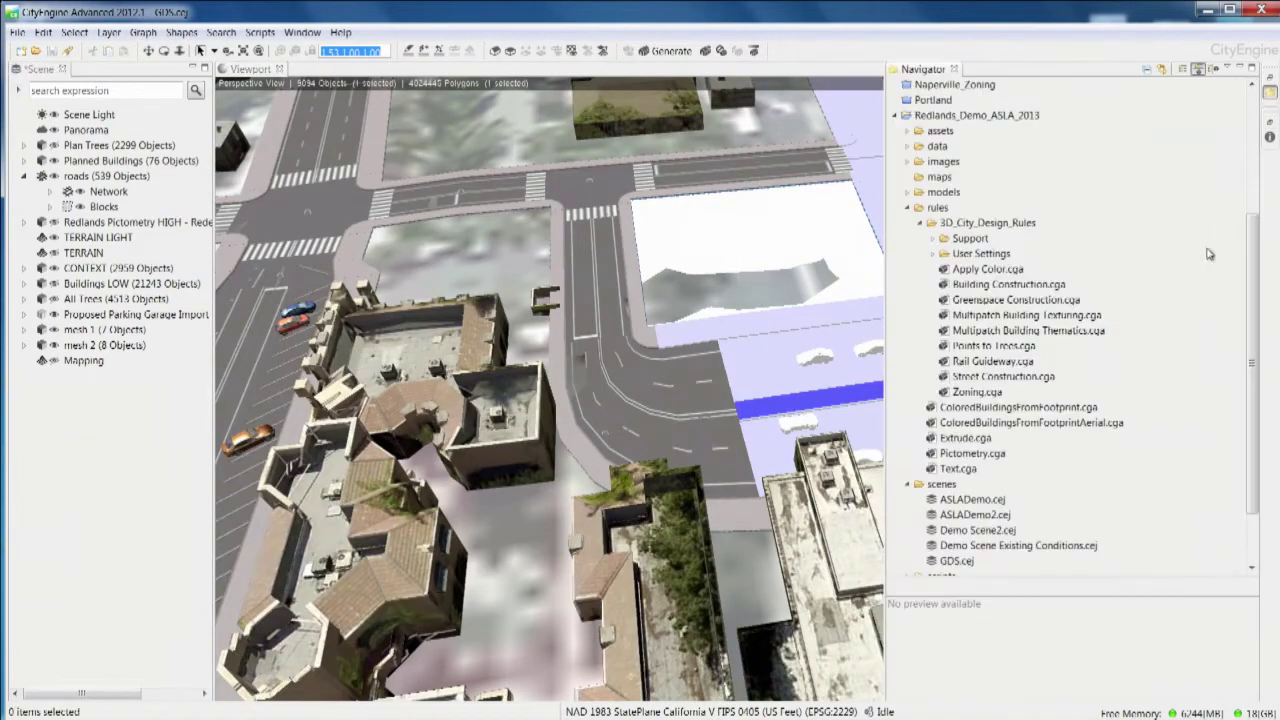
left_click(1030, 285)
left_click_drag(802, 270, 750, 250)
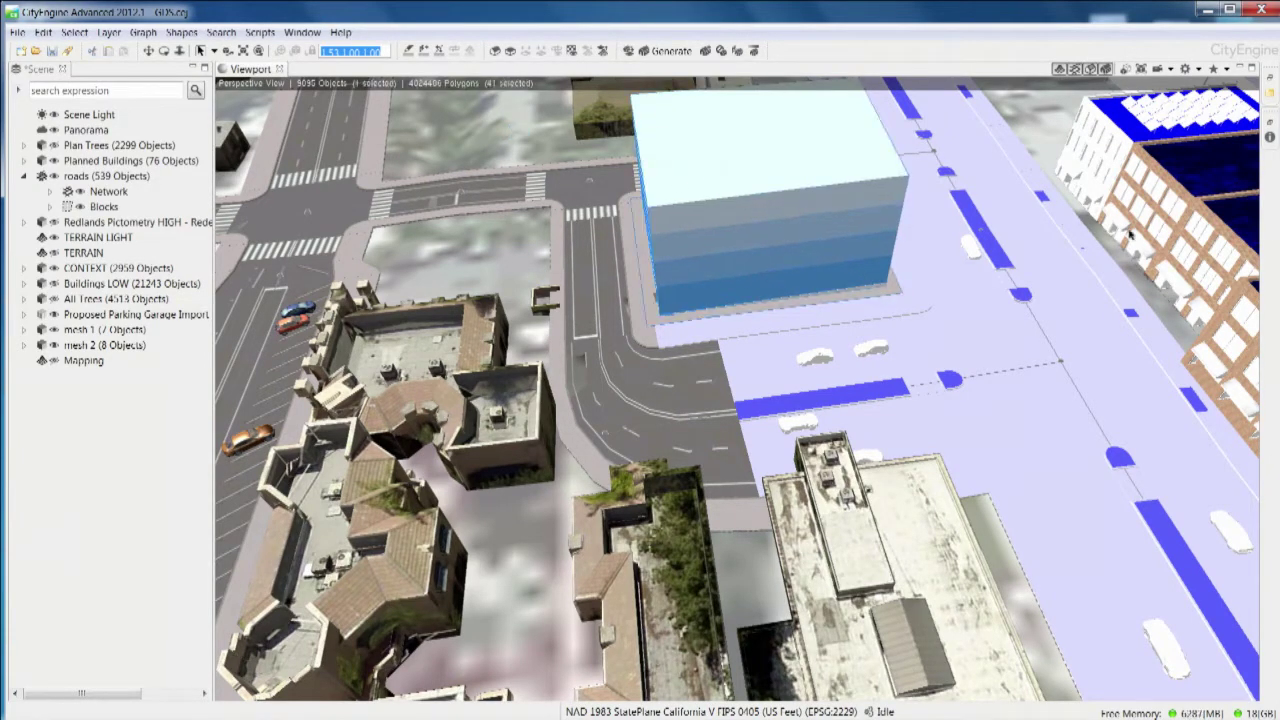
- Turn on Generate_Facade for the new building, deselect it and view it together with the new street
left_click(1270, 137)
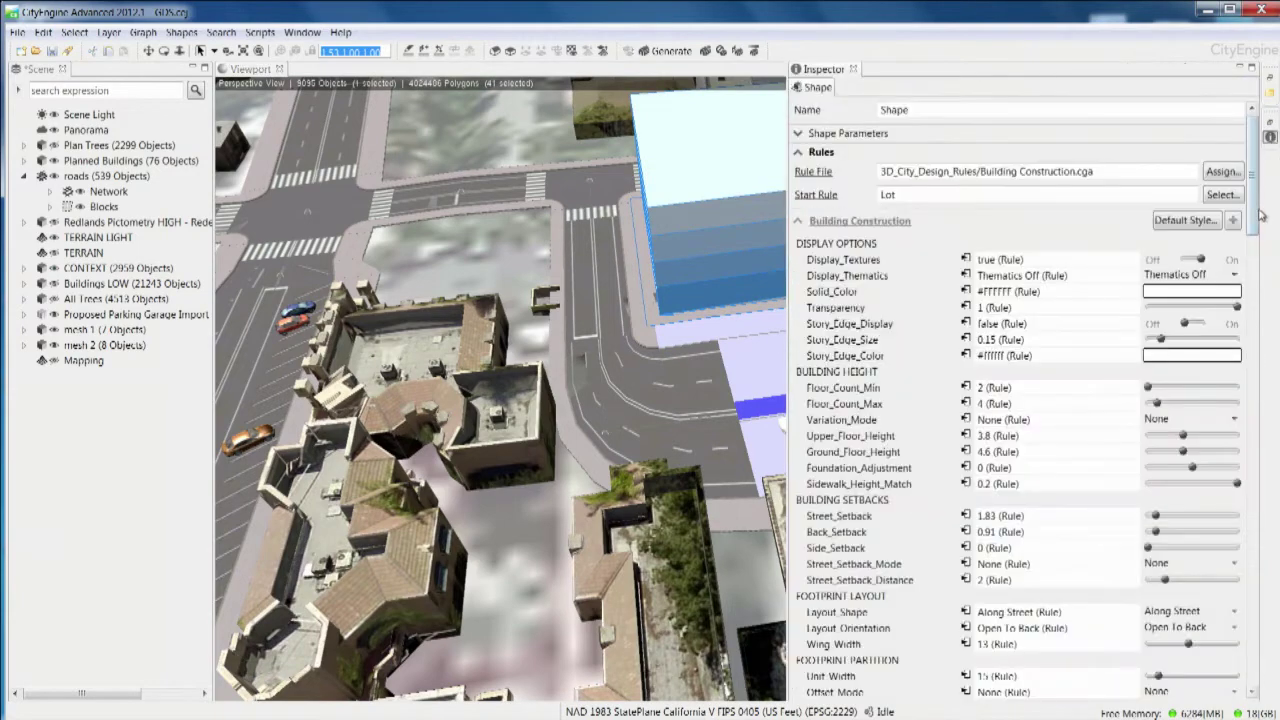
left_click_drag(1258, 210, 1269, 325)
left_click(1200, 250)
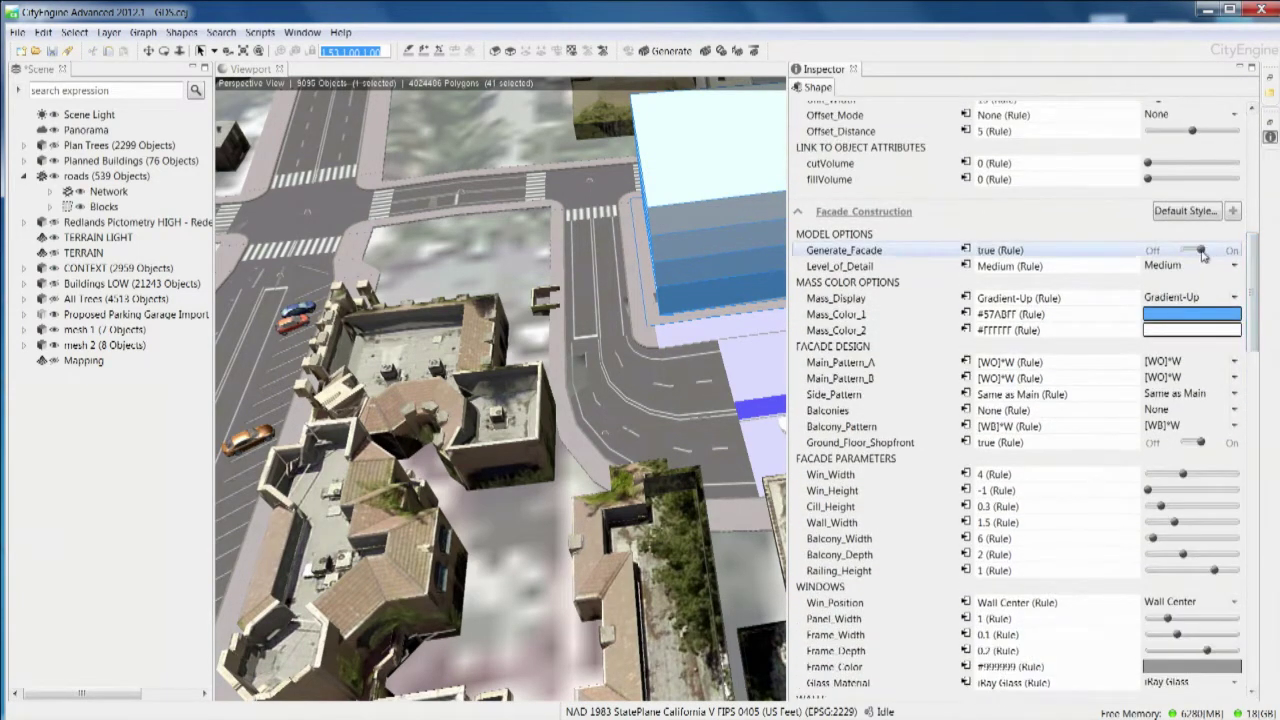
left_click(499, 127)
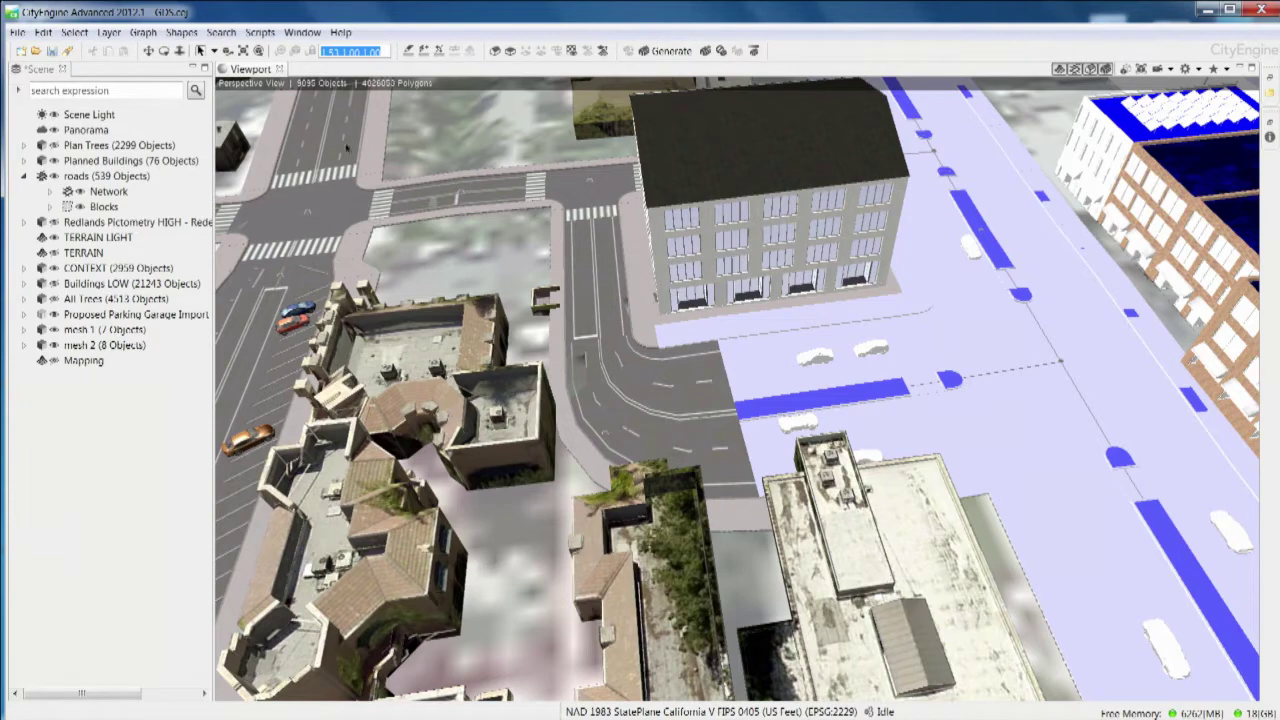
left_click(149, 51)
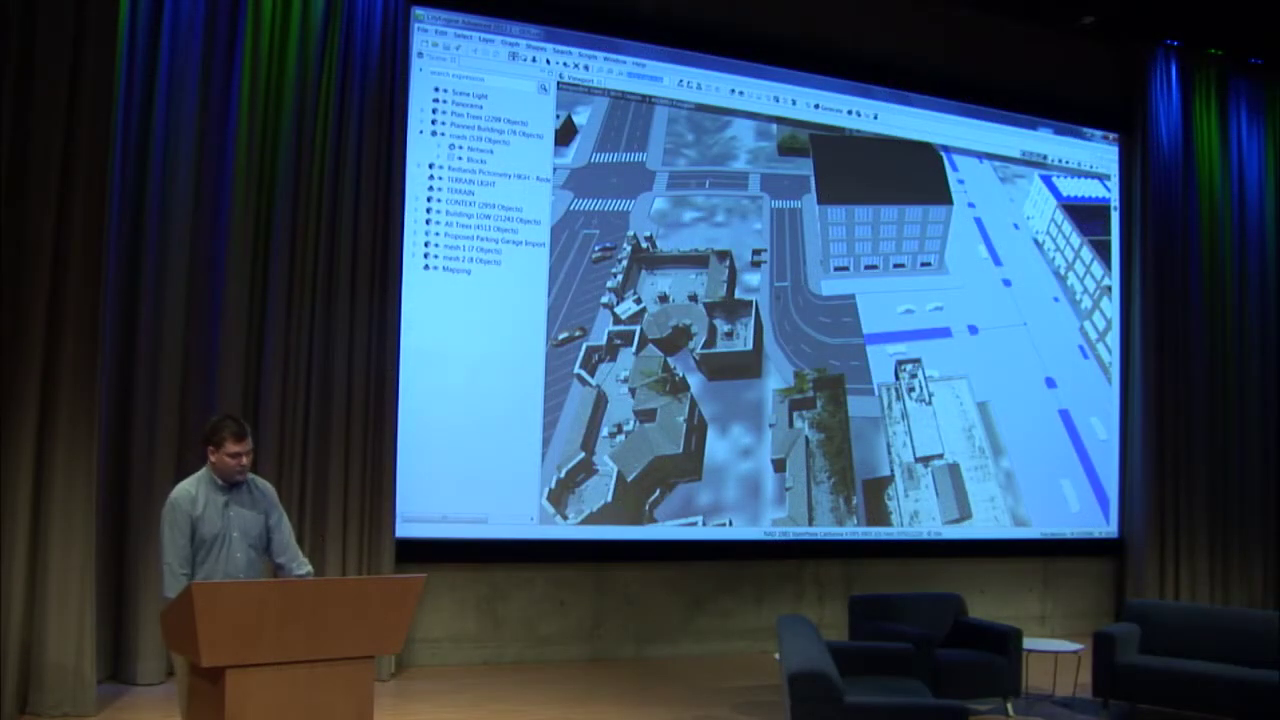
left_click_drag(826, 300, 804, 334)
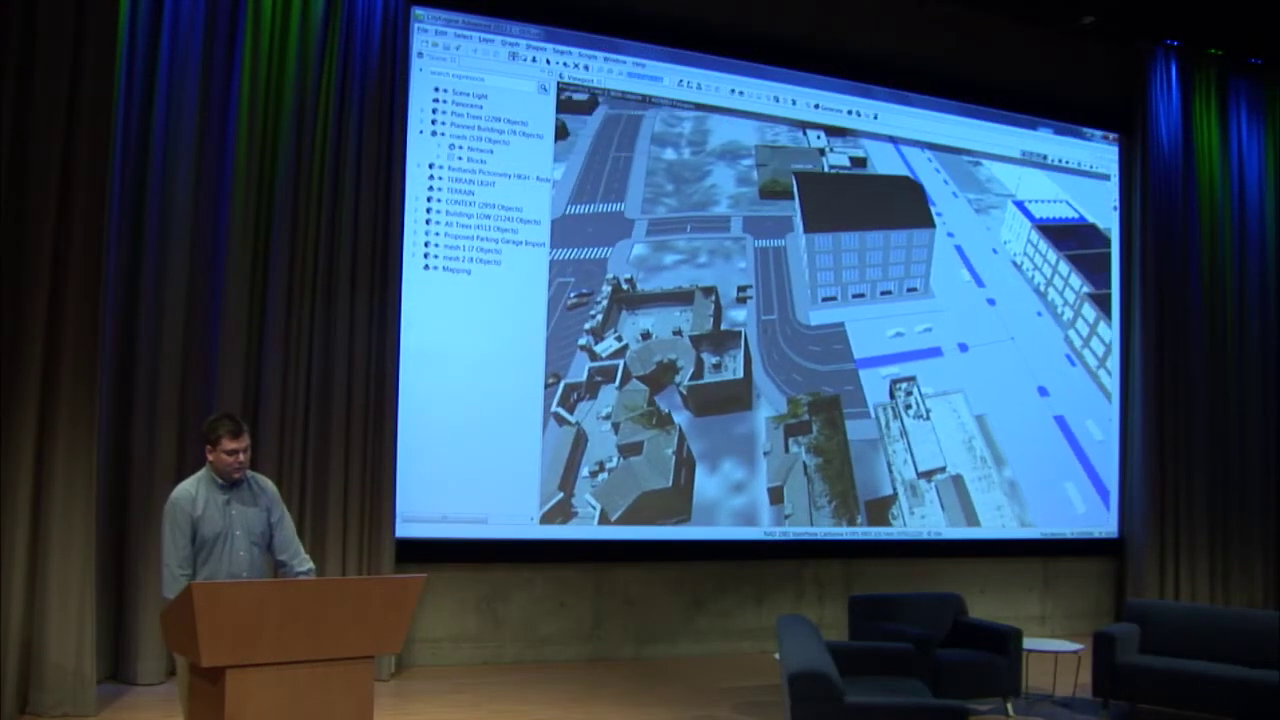
scroll(825, 310, "down", 10)
scroll(825, 310, "down", 2)
scroll(825, 310, "up", 5)
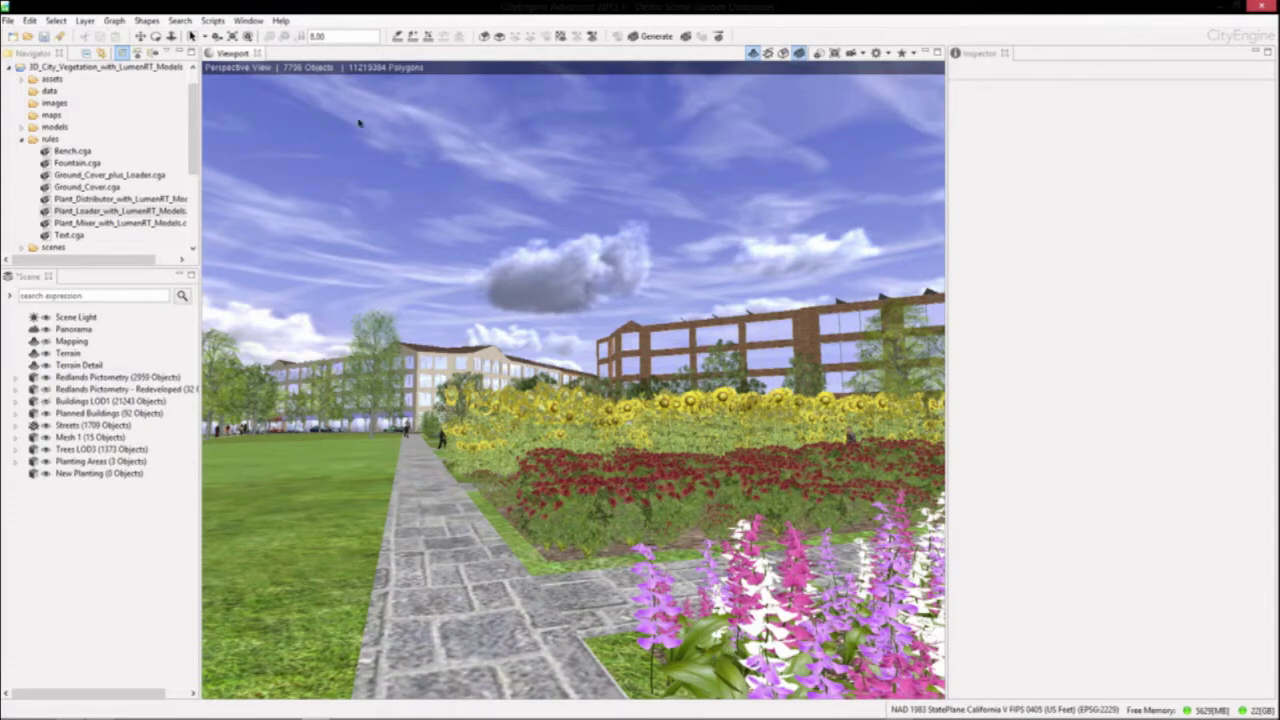
left_click(100, 67)
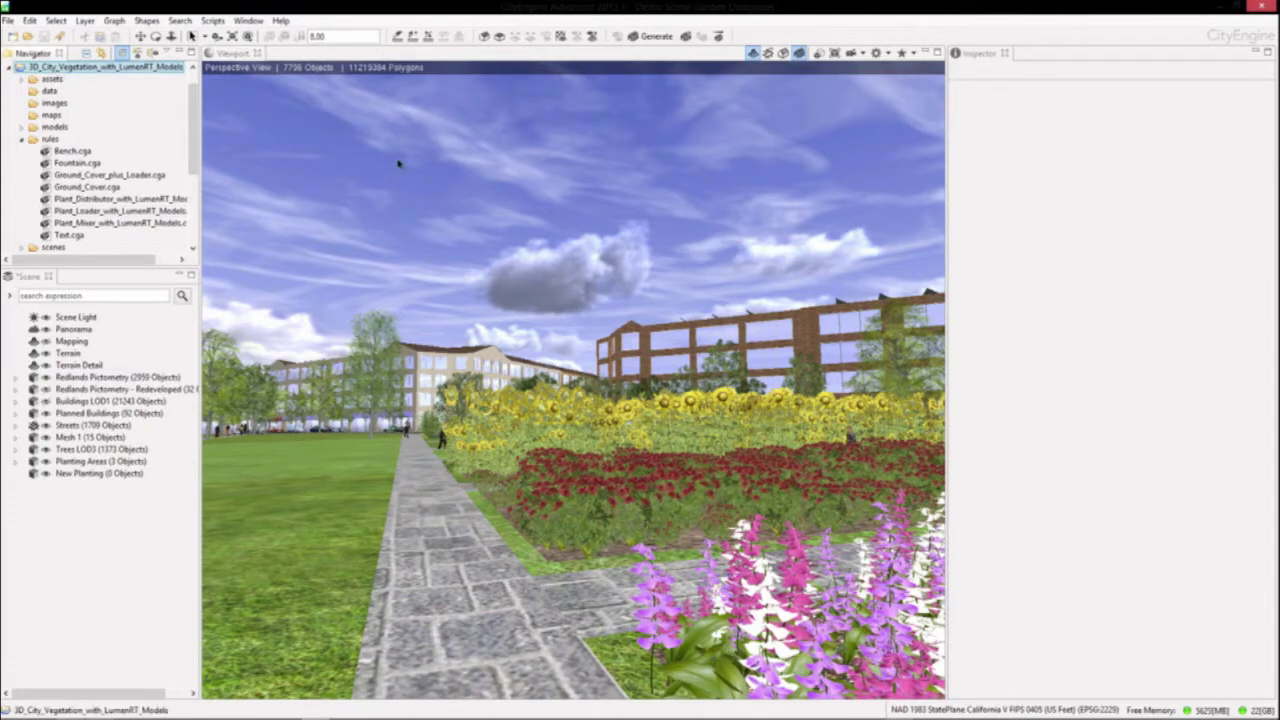
left_click(612, 220)
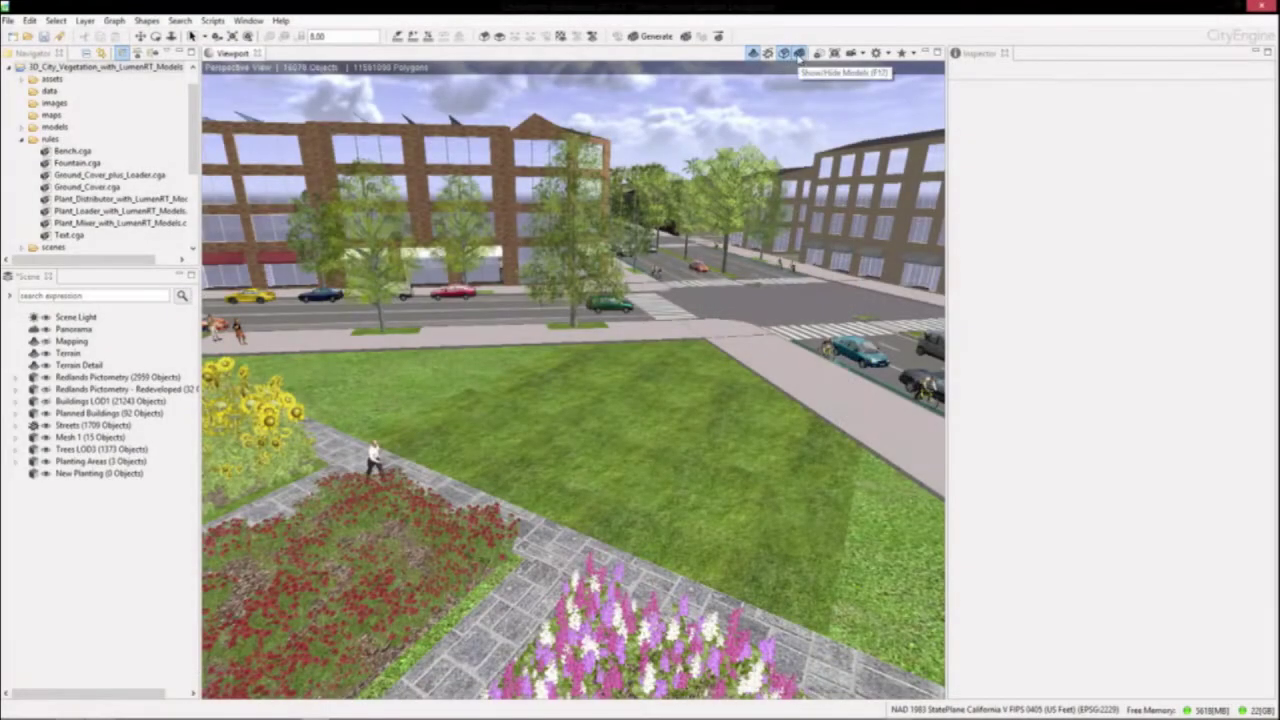
- Hide the models and draw an L-shaped planting bed polygon in the New Planting layer, following the lawn's edges at the street corner
left_click(784, 53)
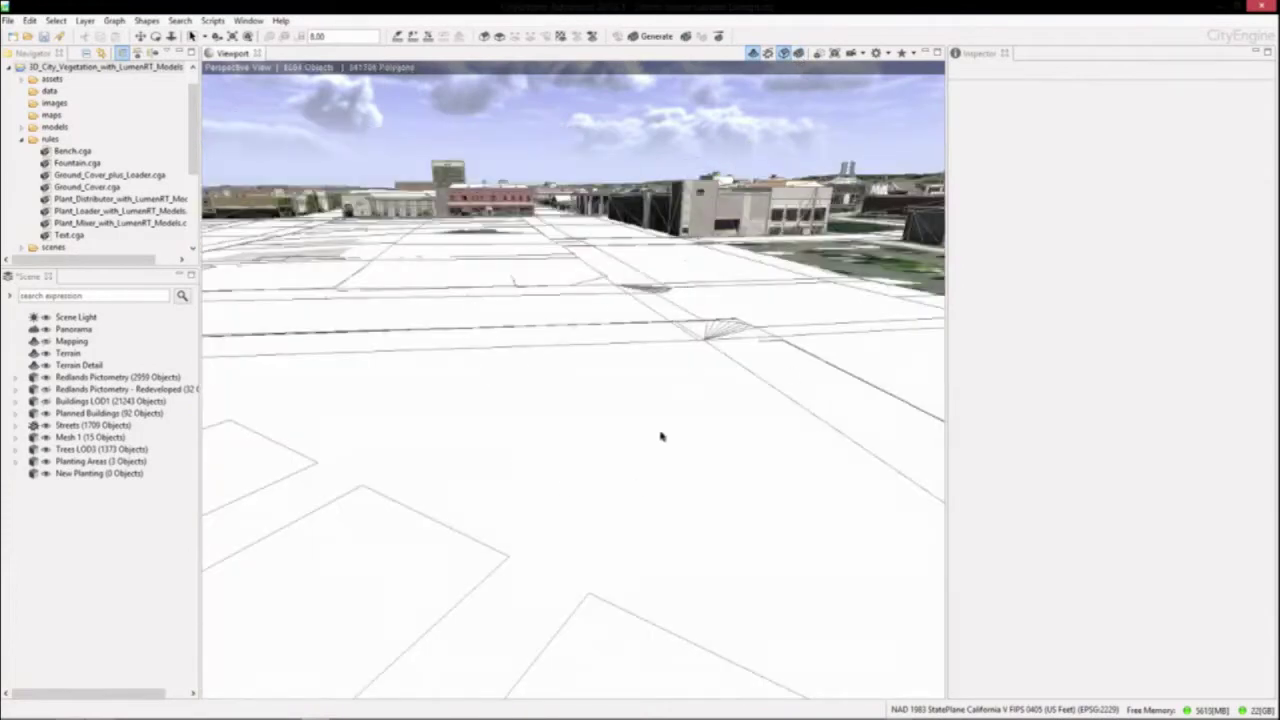
left_click(100, 474)
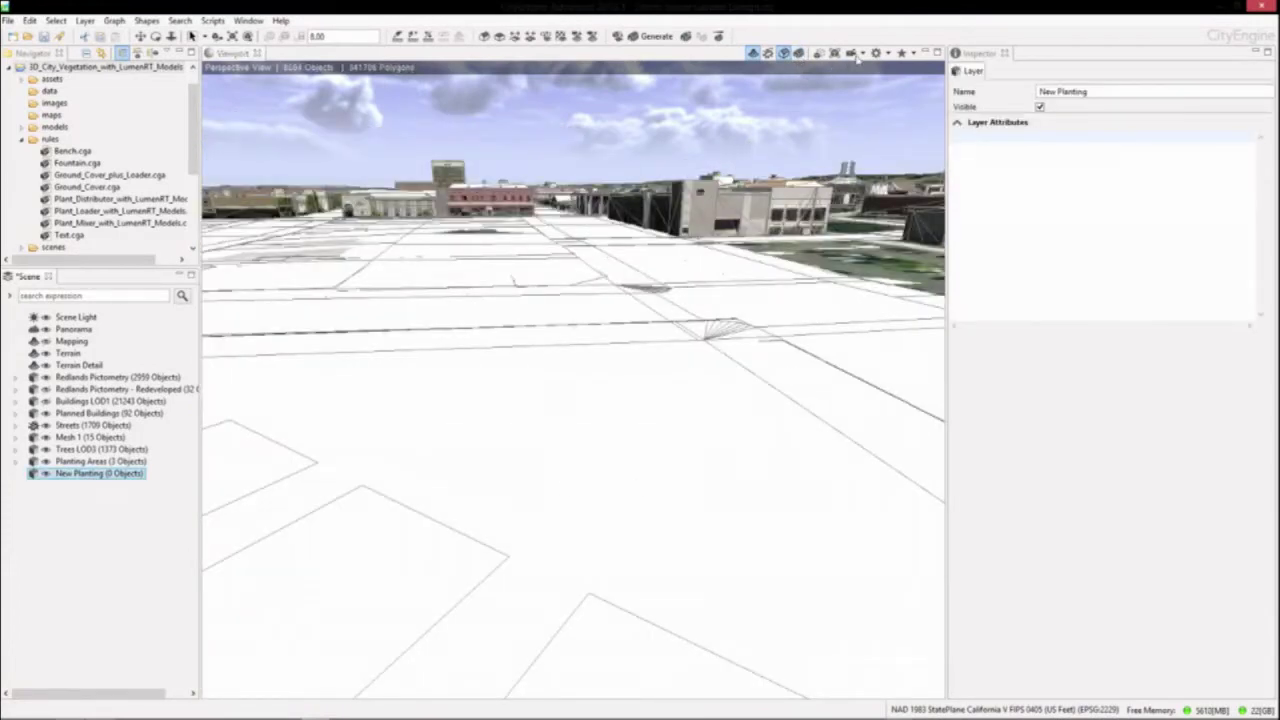
left_click(485, 37)
left_click(311, 368)
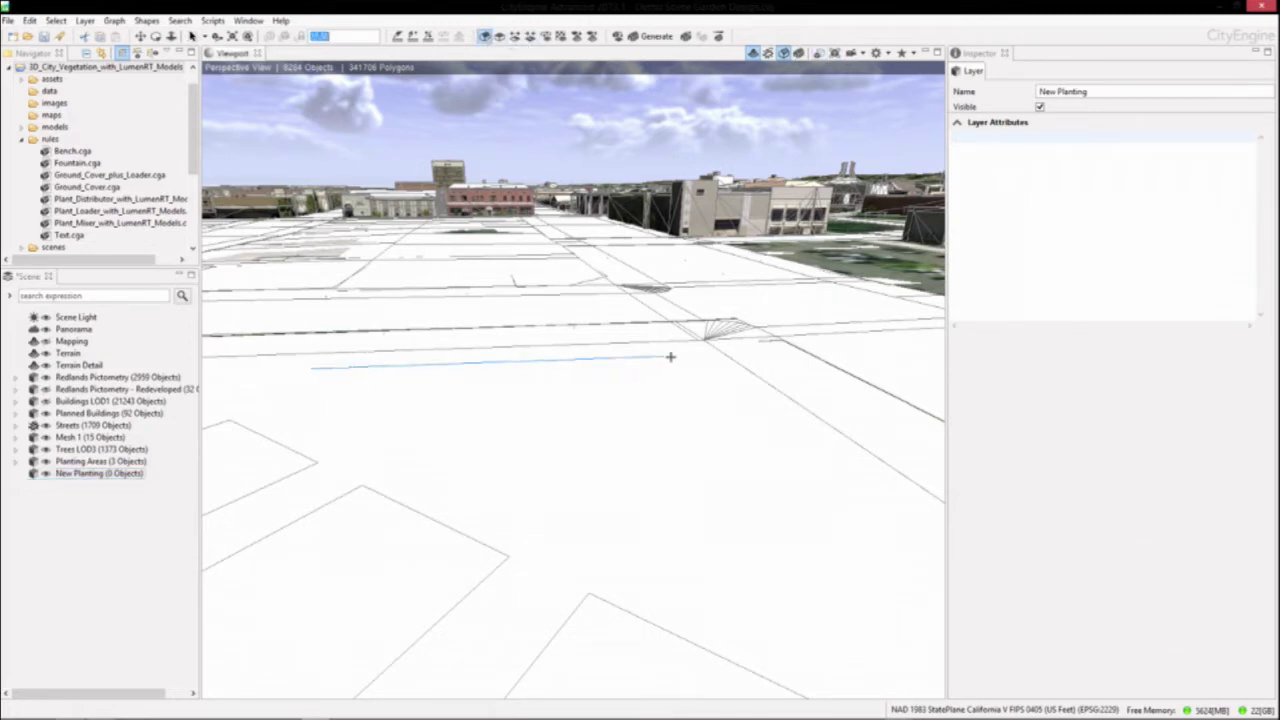
left_click(693, 357)
left_click(910, 521)
left_click(862, 545)
left_click(670, 393)
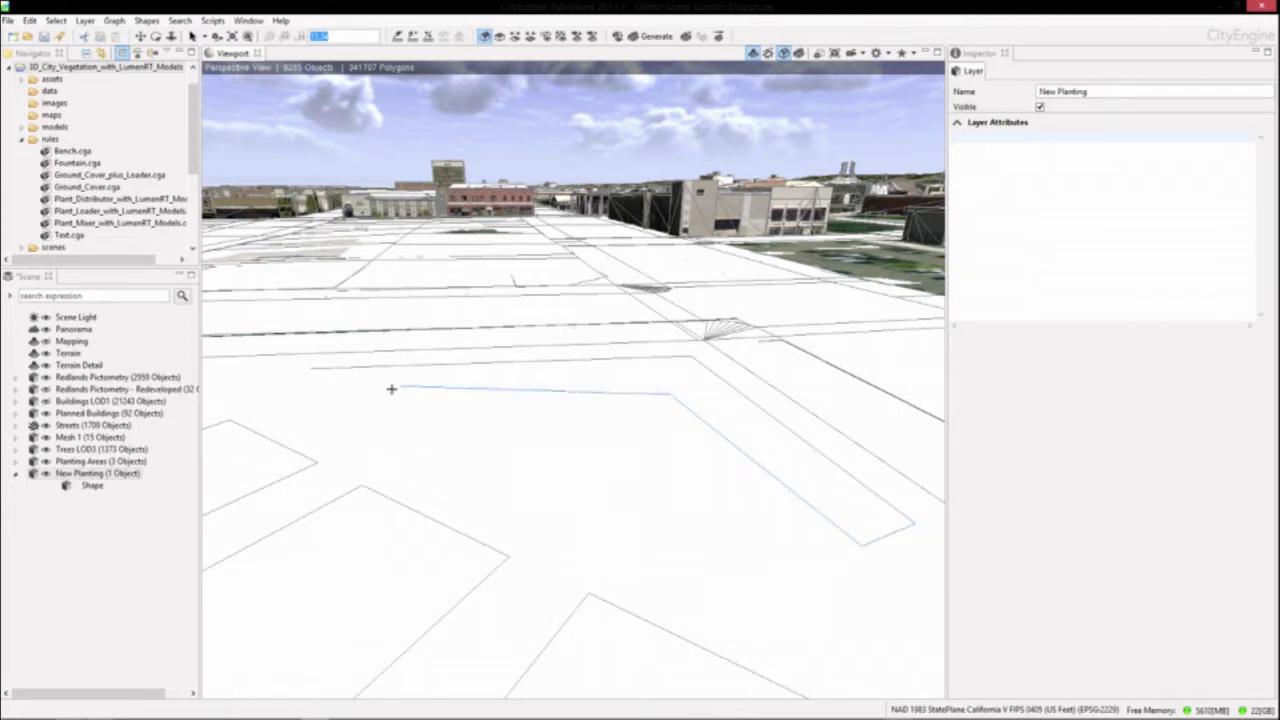
left_click(375, 391)
left_click(308, 368)
- Select the new planting bed shape, show the models again and raise the shape slightly above the lawn
left_click(192, 36)
left_click(708, 397)
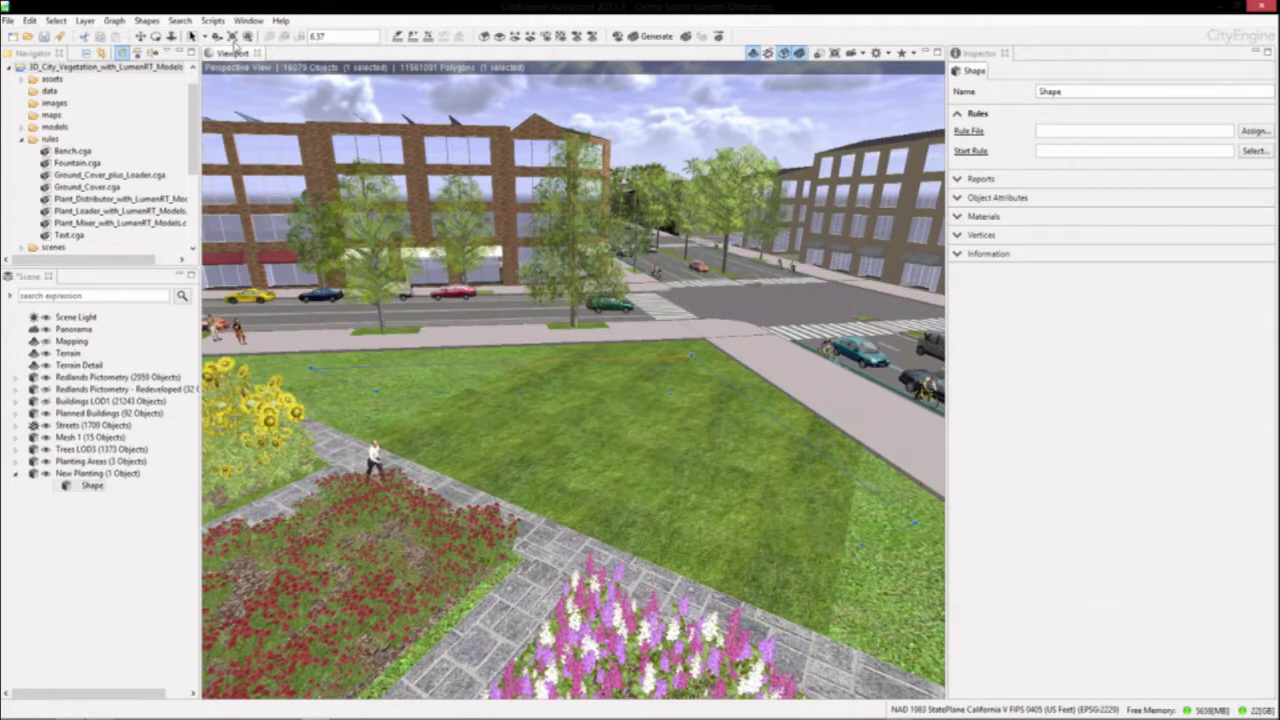
left_click(216, 36)
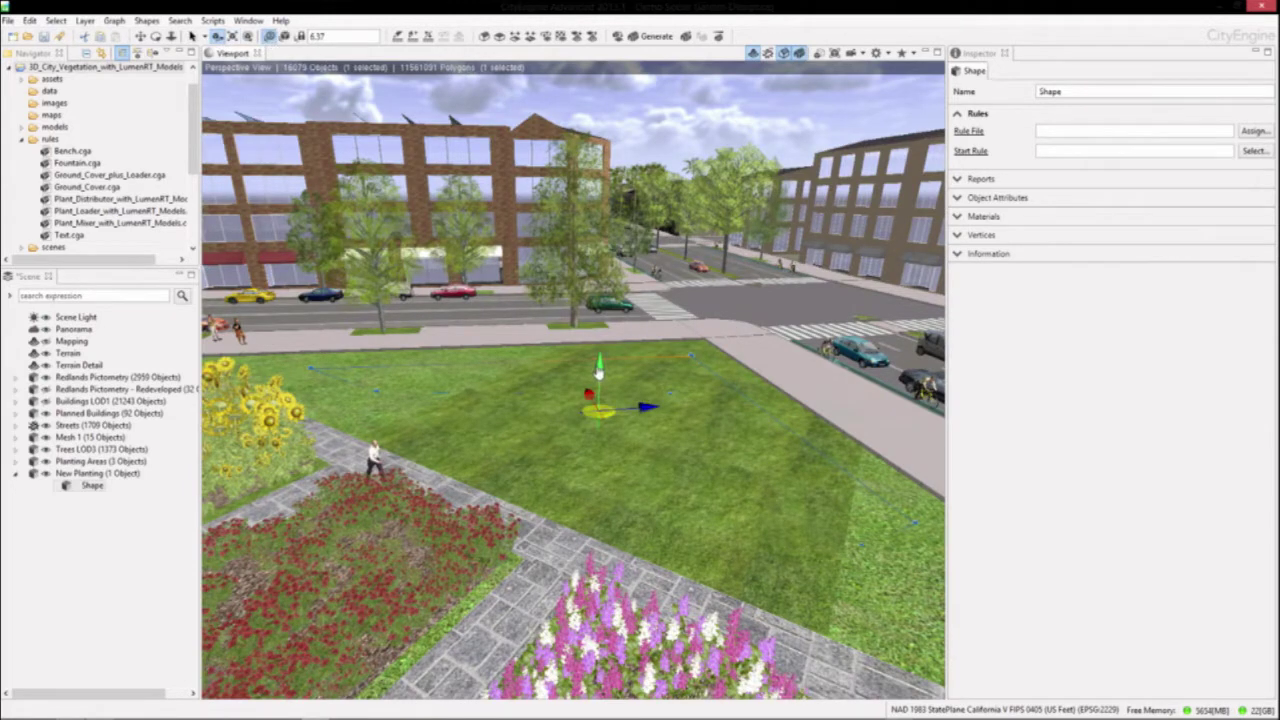
left_click_drag(599, 373, 599, 368)
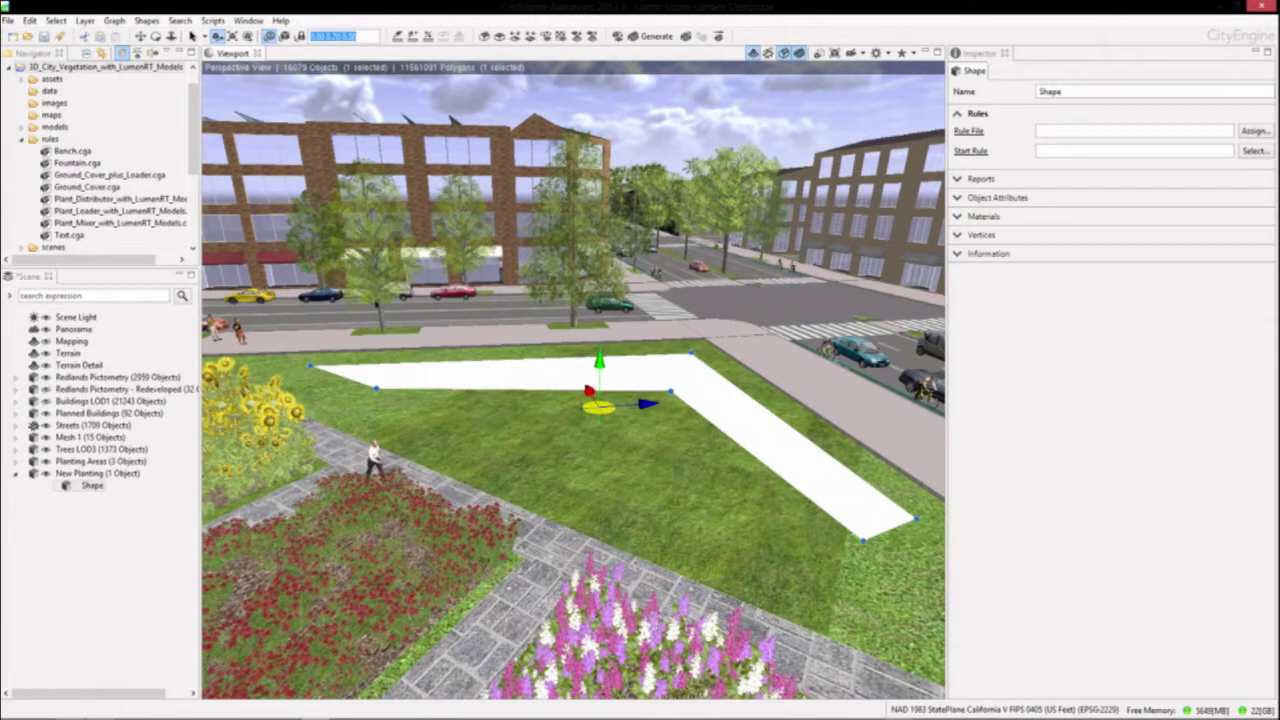
- Apply the Plant_Distributor_with_LumenRT_Models rule to the planting bed, with Mix set to Random Shrub and Density to Dense
left_click_drag(45, 199, 678, 378)
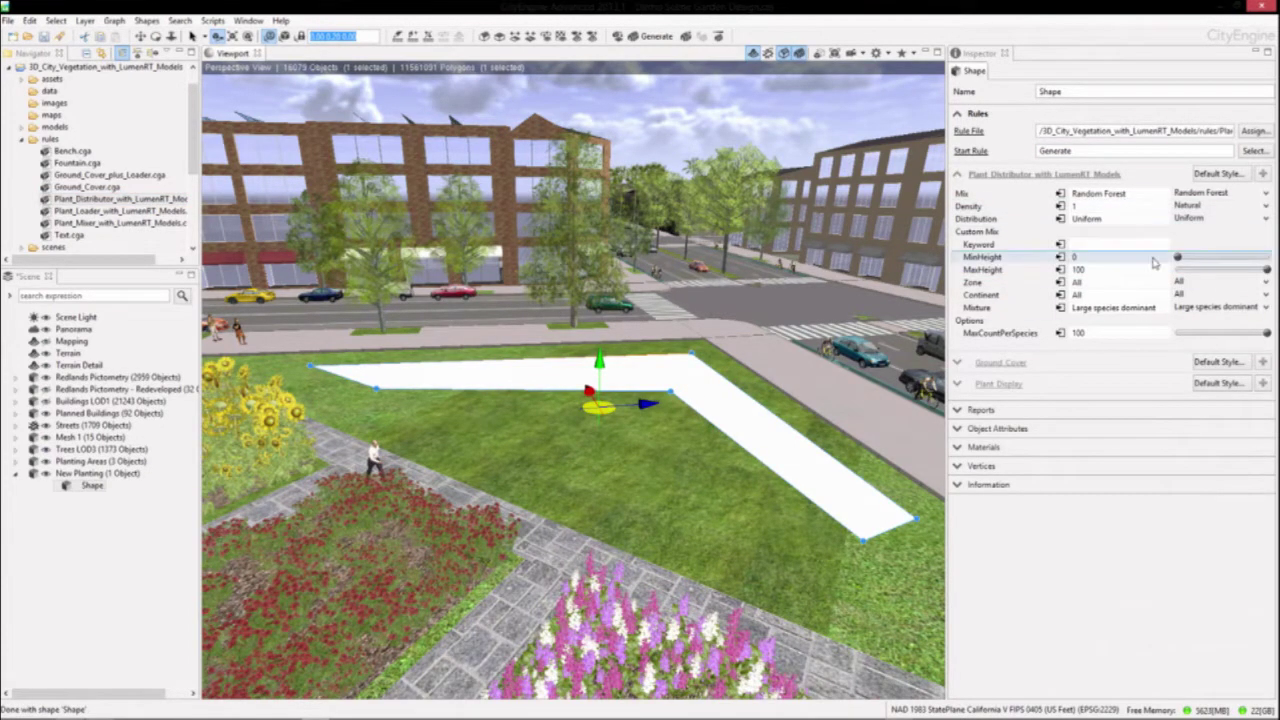
left_click(1232, 193)
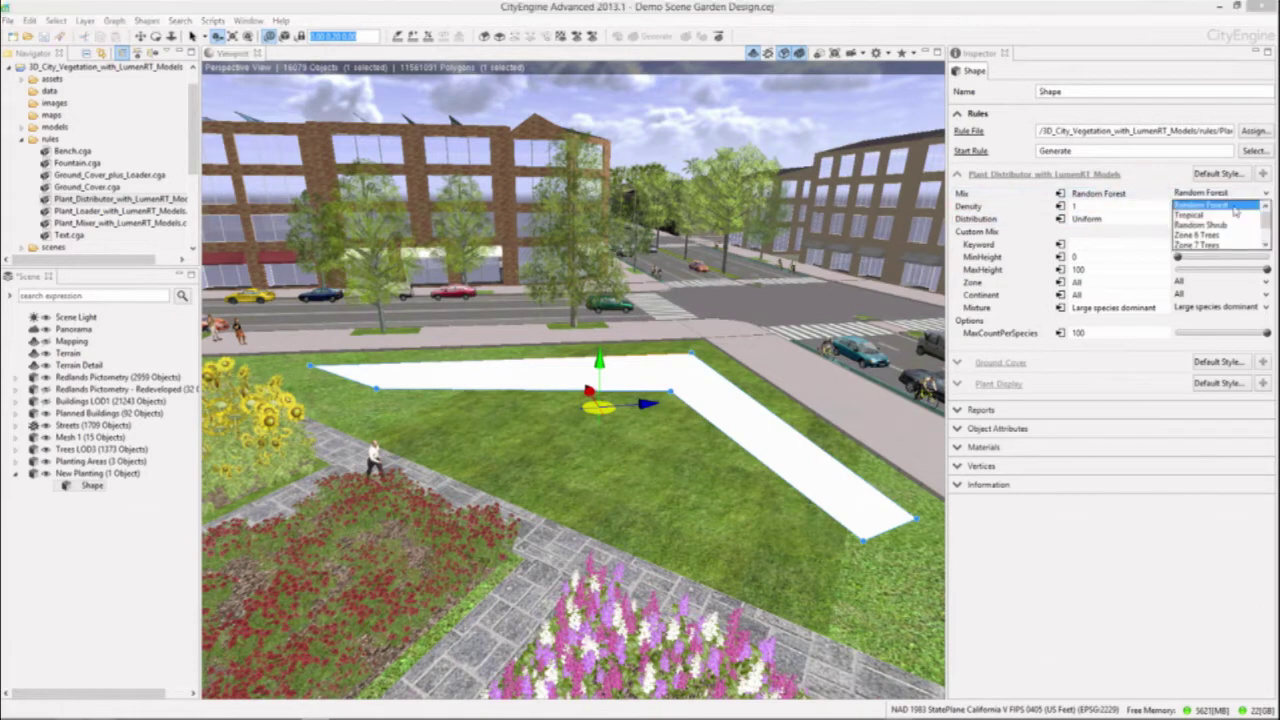
left_click(1210, 225)
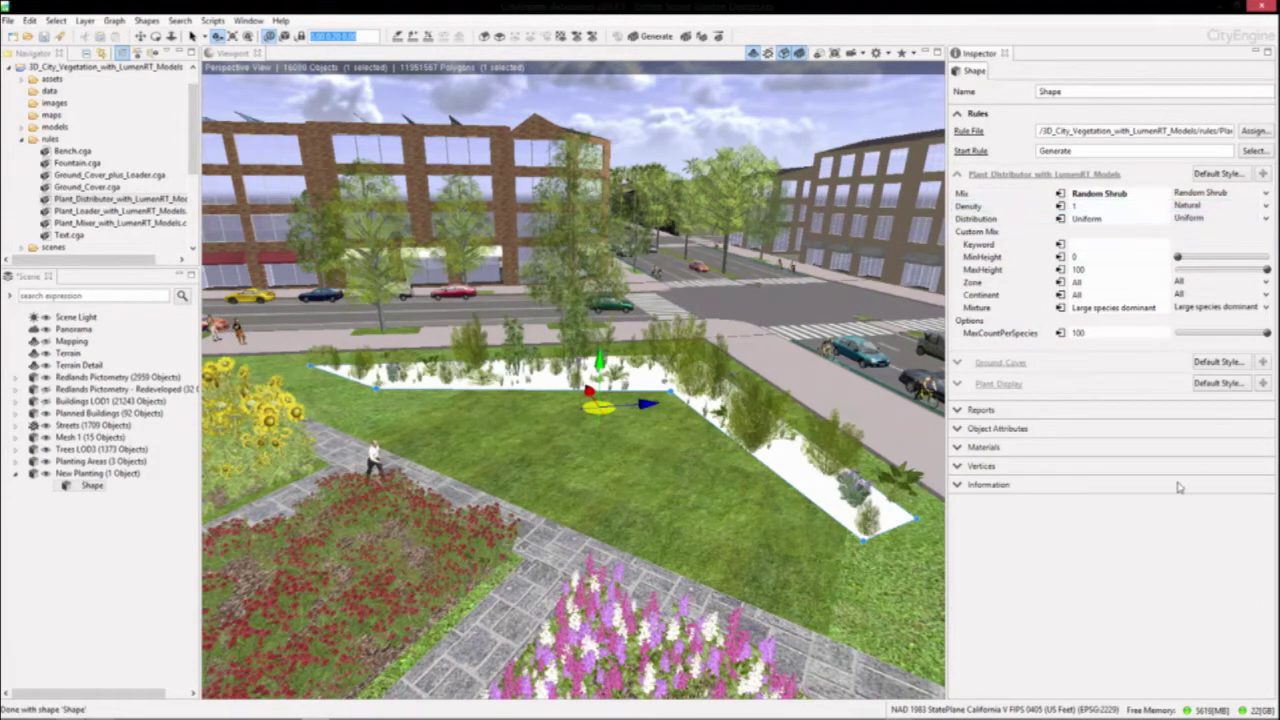
left_click(1228, 206)
left_click(1222, 247)
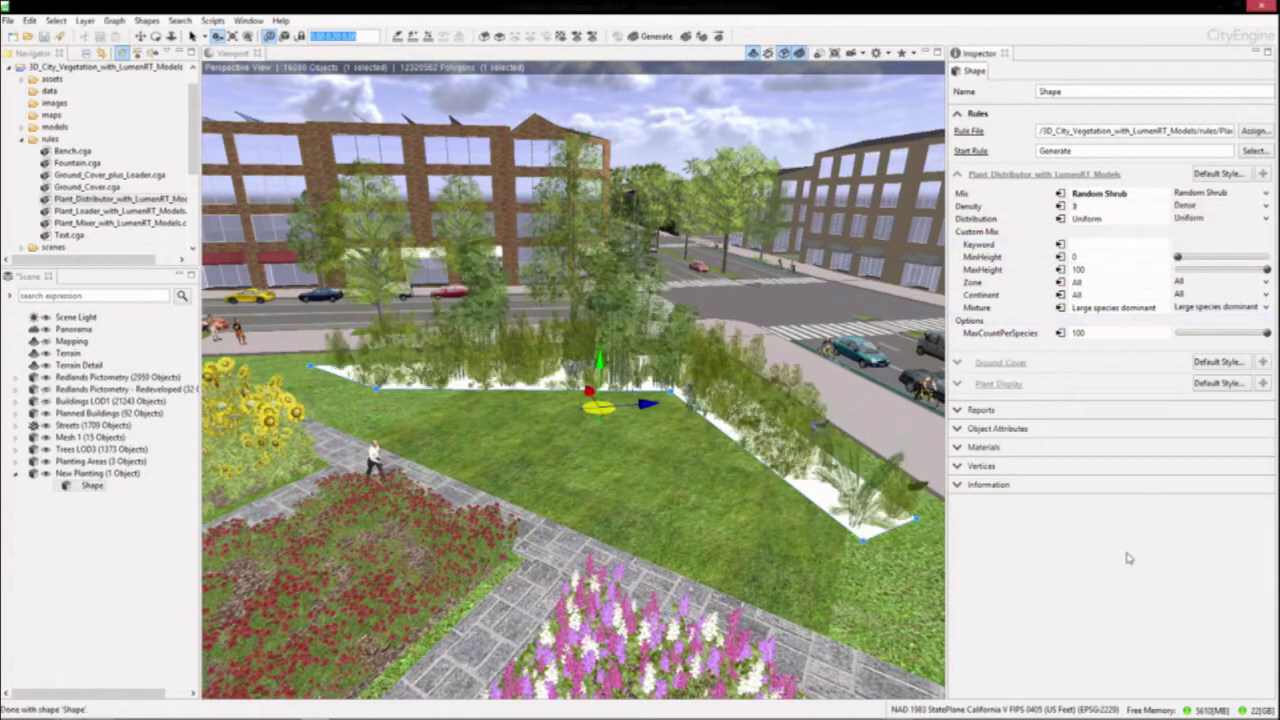
- Set the planting bed's ground Cover_Type to Soil with Small Stones
left_click(958, 364)
left_click(1240, 388)
scroll(1204, 406, "down", 2)
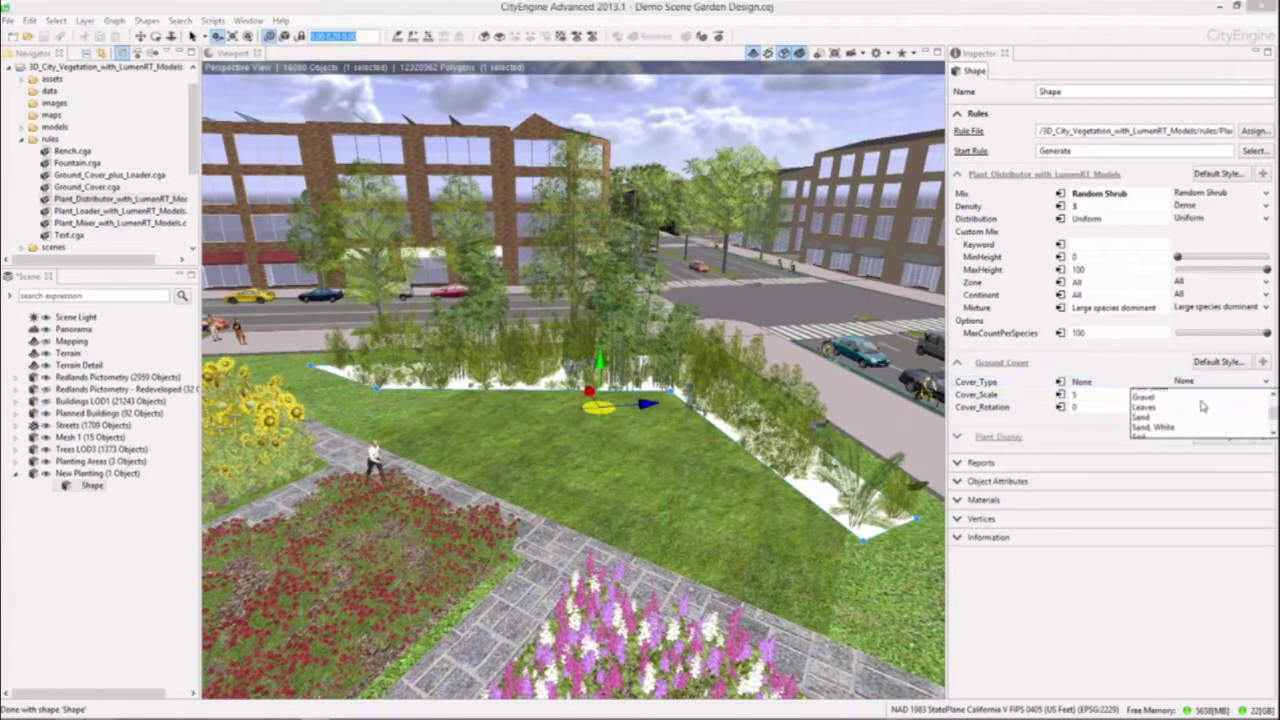
left_click(1170, 433)
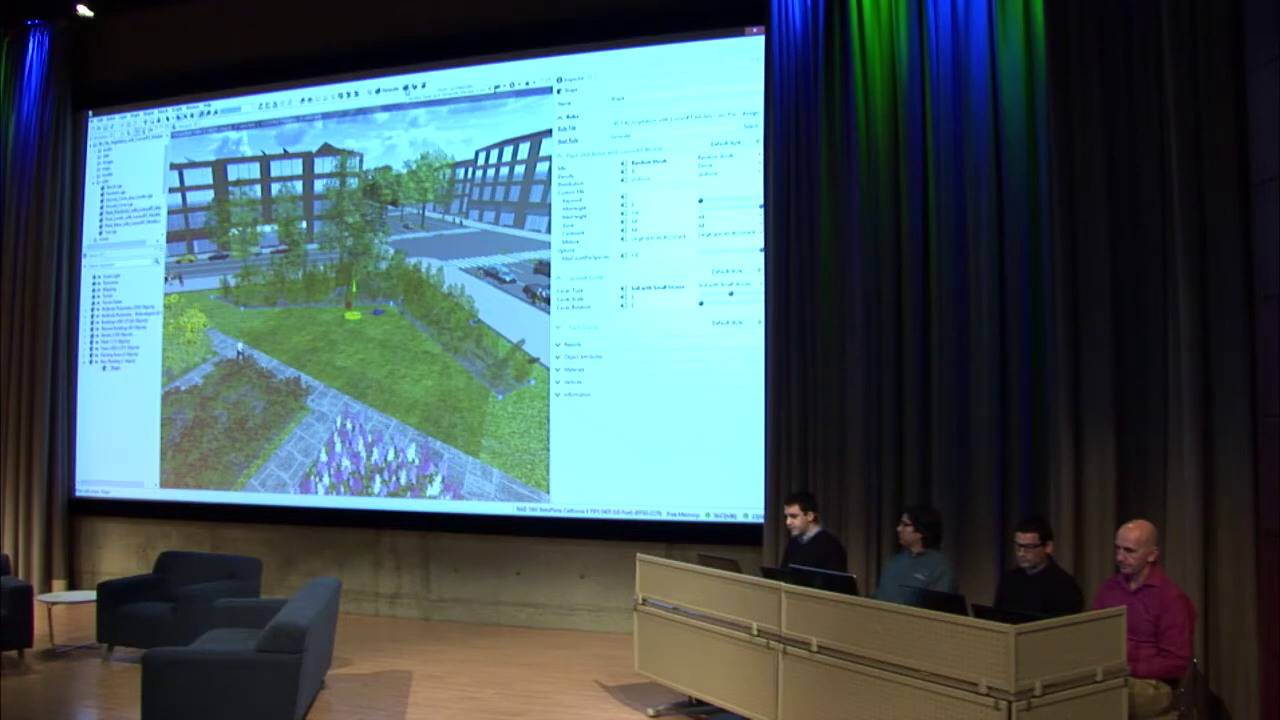
- Regenerate the planting bed with new random seeds several times to vary the shrub arrangement
left_click(407, 91)
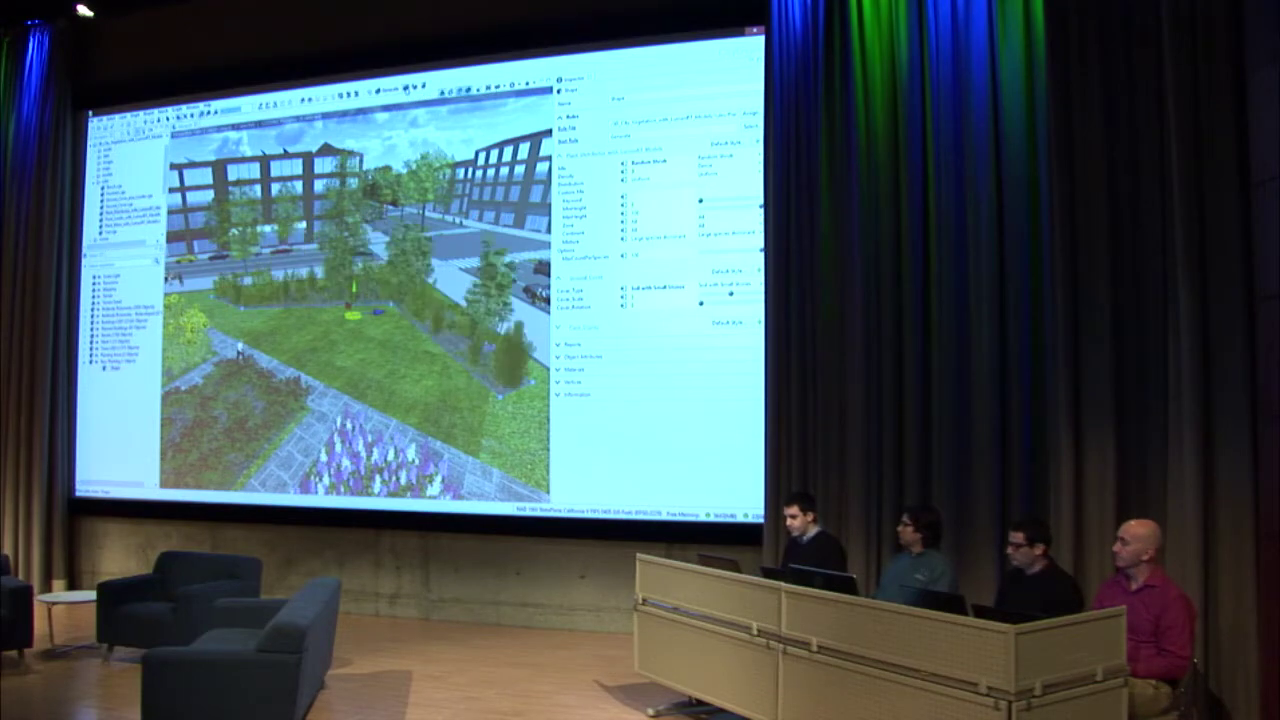
left_click(407, 91)
left_click(407, 91)
left_click(407, 91)
left_click(407, 91)
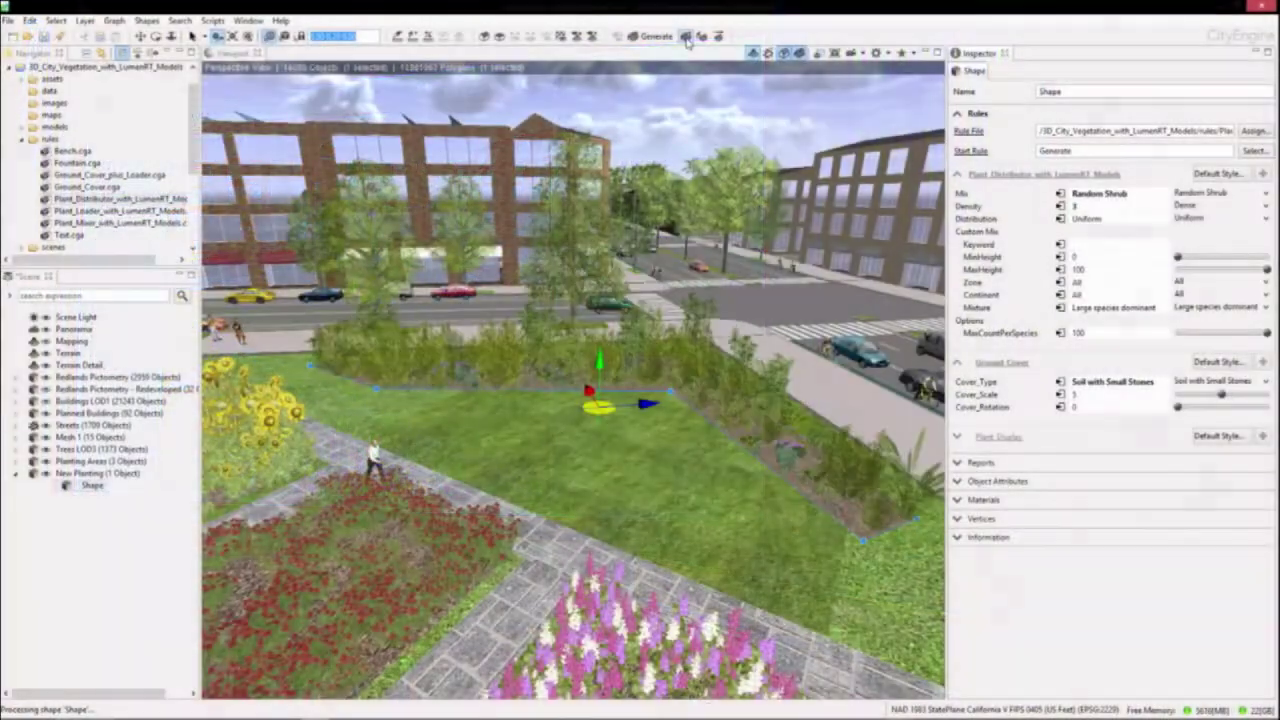
left_click(686, 38)
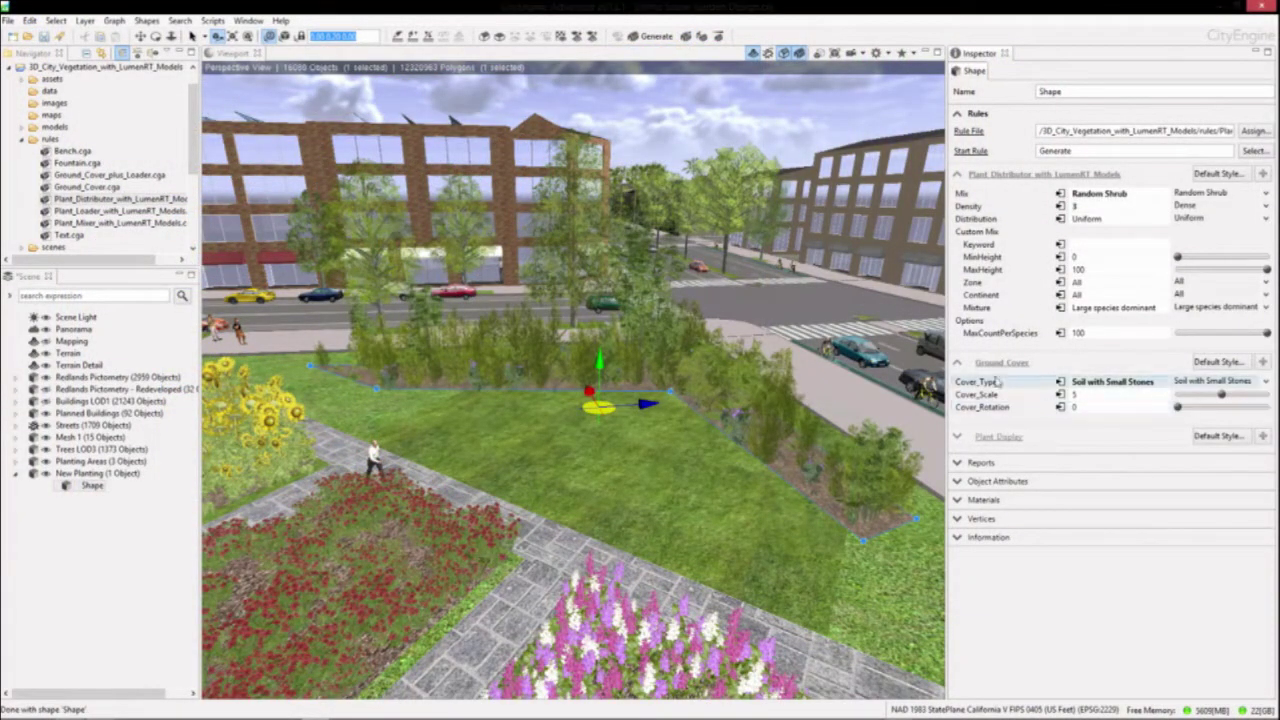
- Try the Fan representation in the bed's Plant Display options and change Representation to Analytical
left_click(959, 437)
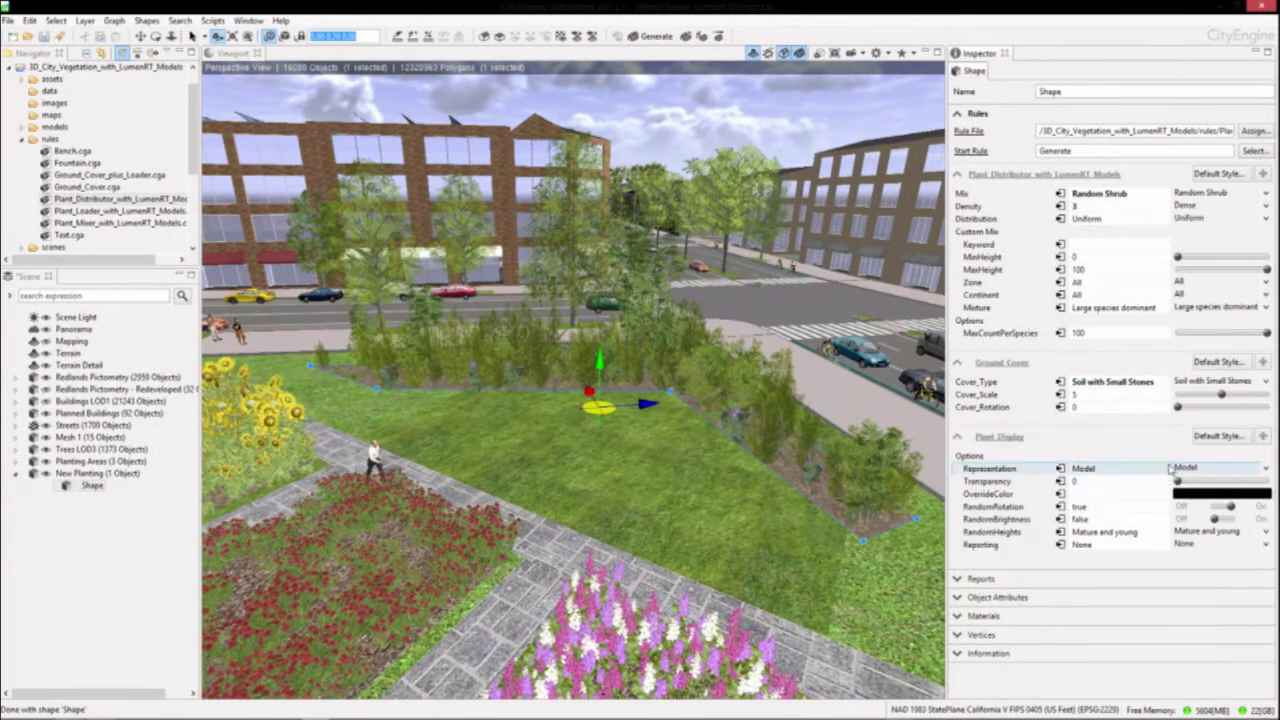
left_click(1232, 470)
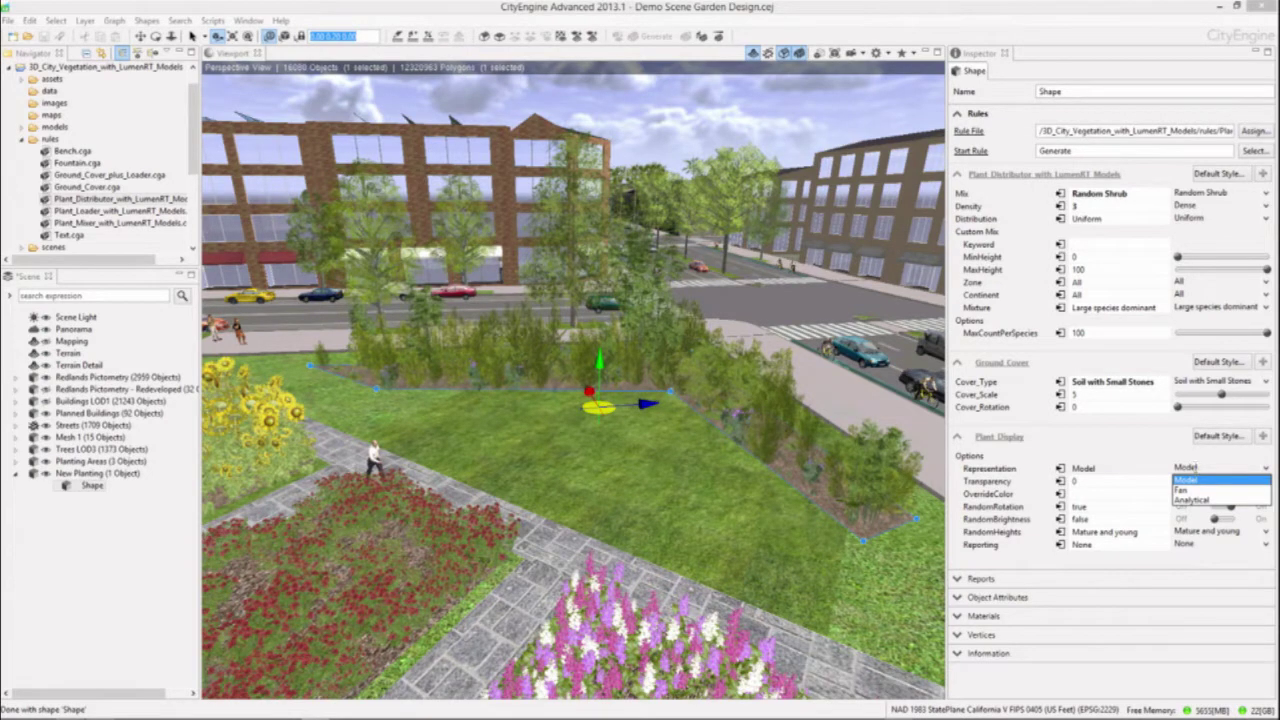
left_click(1195, 491)
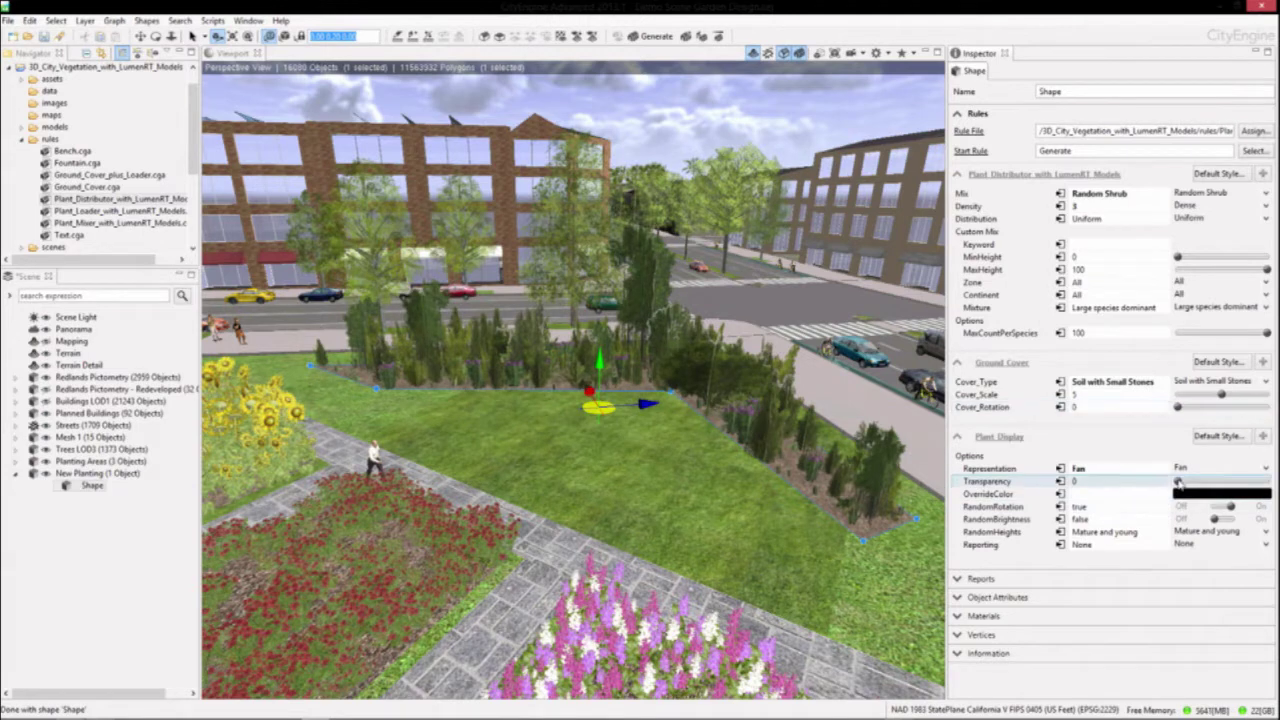
left_click(1220, 468)
left_click(1209, 502)
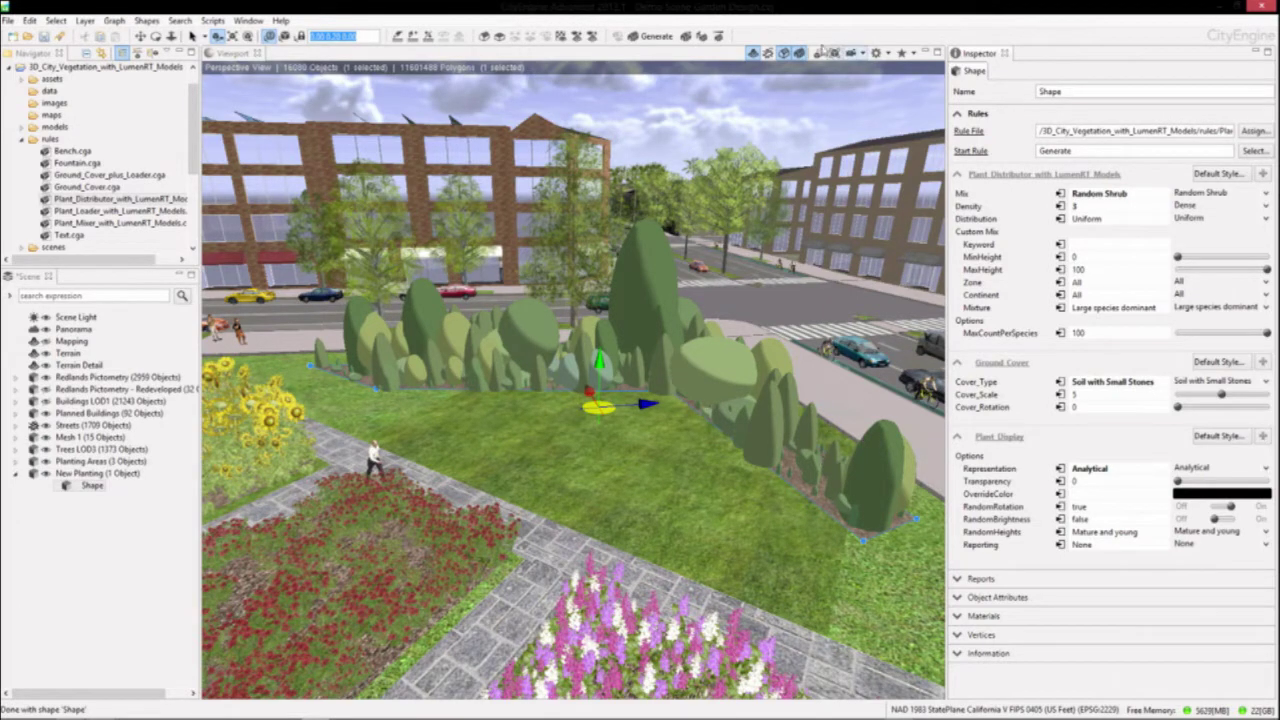
- Update the seed of the analytical planting repeatedly to produce a different plant layout
left_click(686, 36)
left_click(686, 36)
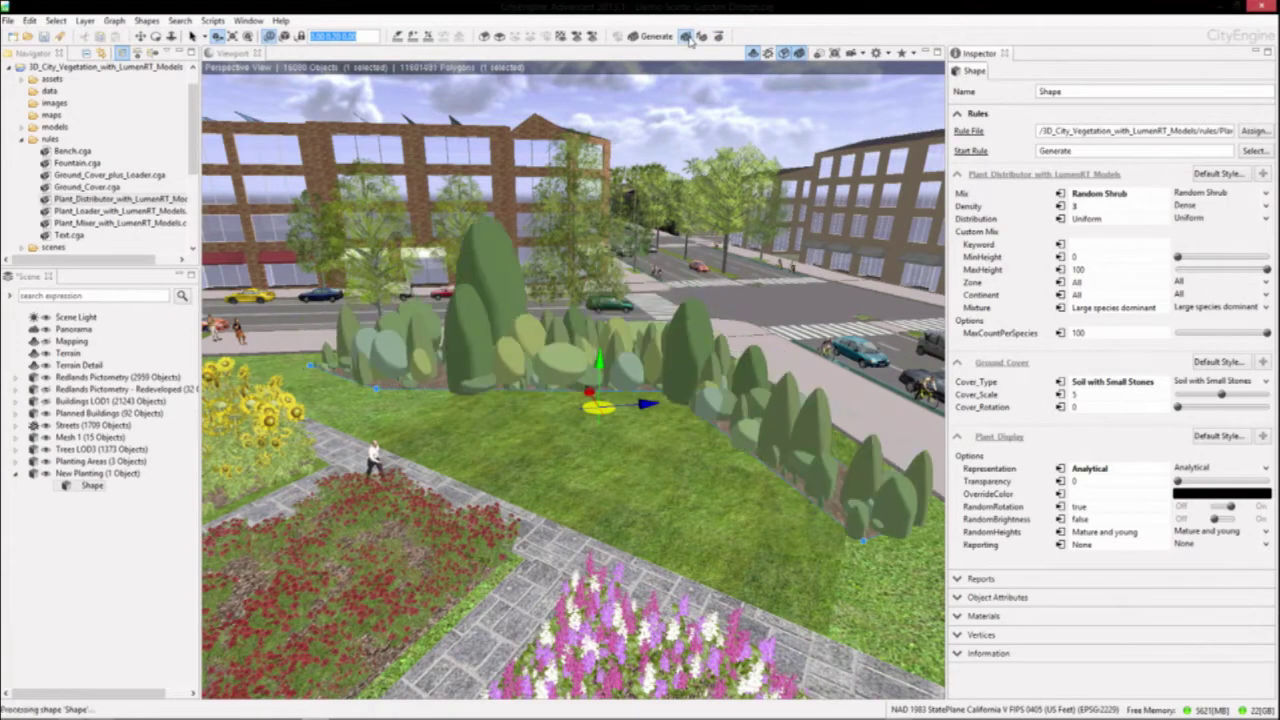
left_click(686, 36)
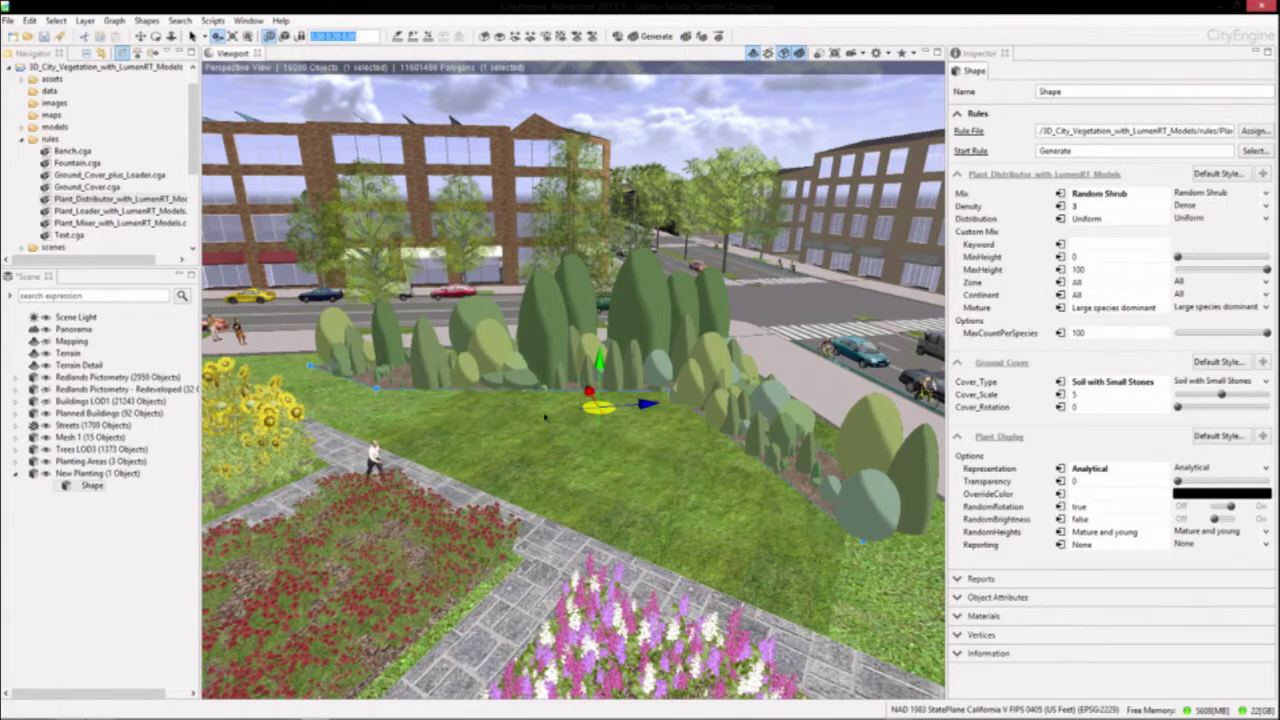
- Duplicate the Tree of Heaven street tree and move the copy onto the lawn near the planting bed's end
left_click(566, 222)
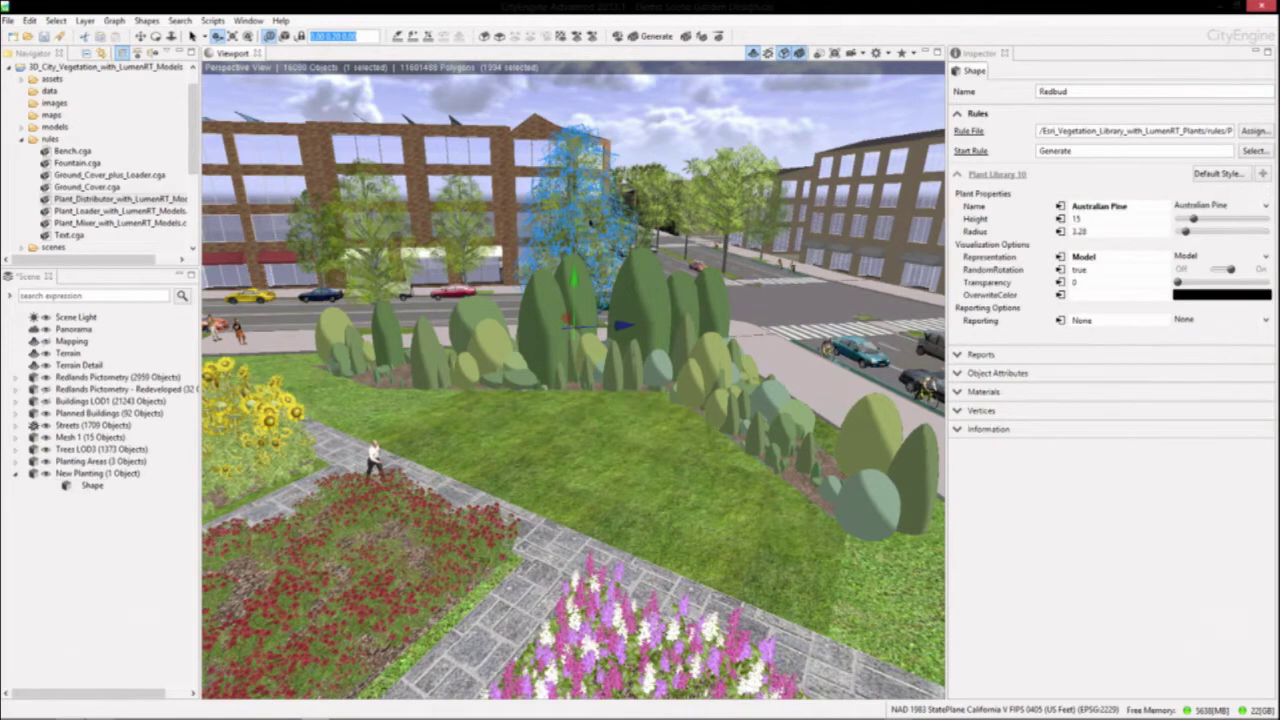
left_click(362, 264)
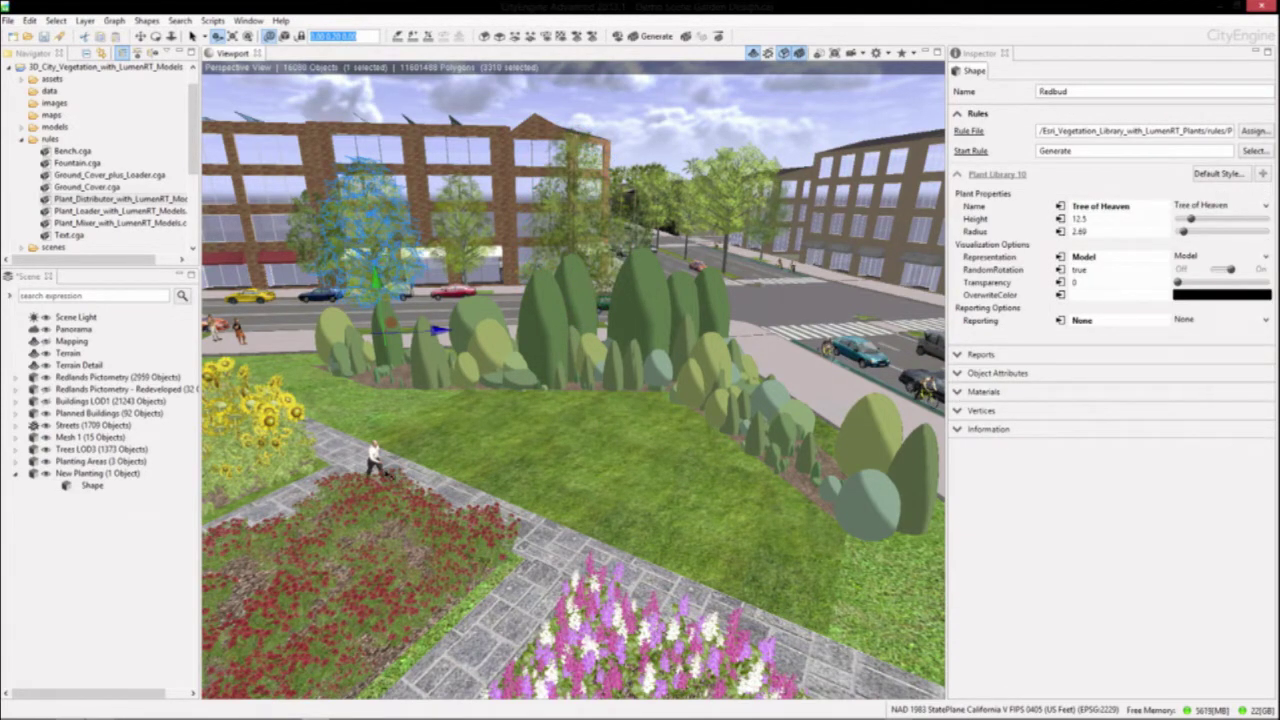
key("ctrl+v")
left_click_drag(388, 333, 427, 407)
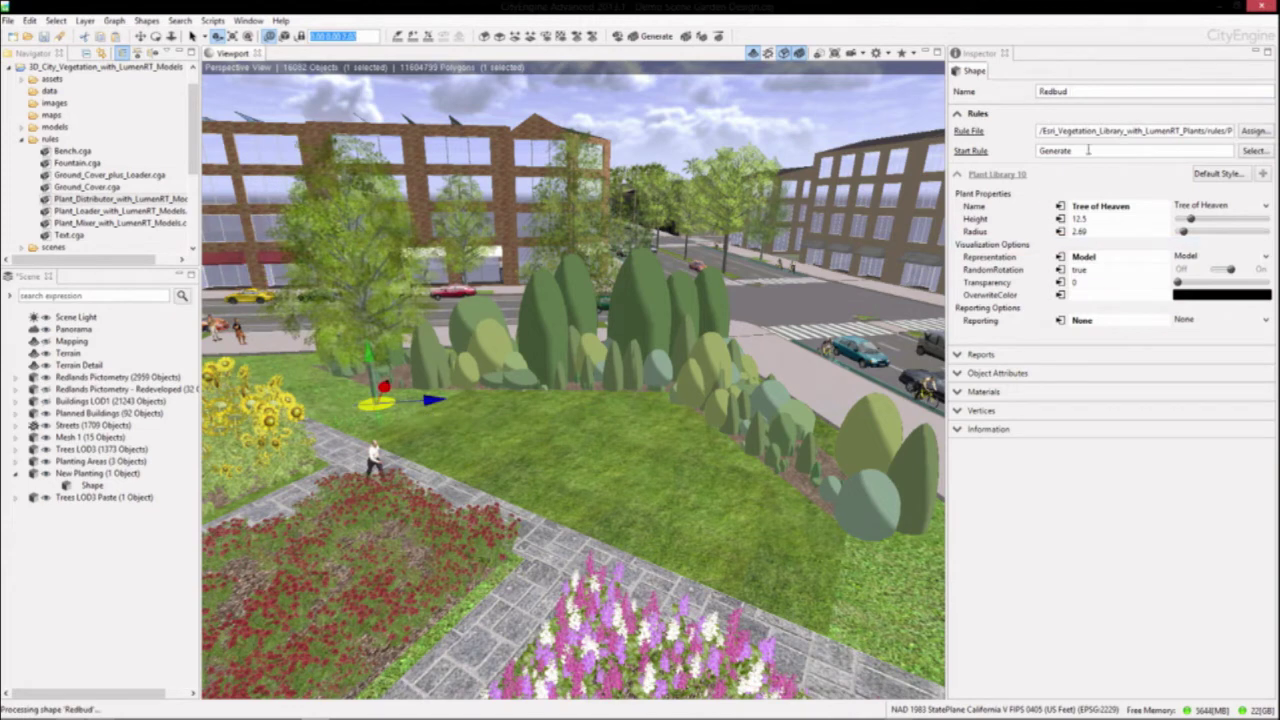
- Try Western Soapberry as the copied tree's species, set it to Yellow Poplar and deselect the tree
left_click(1235, 205)
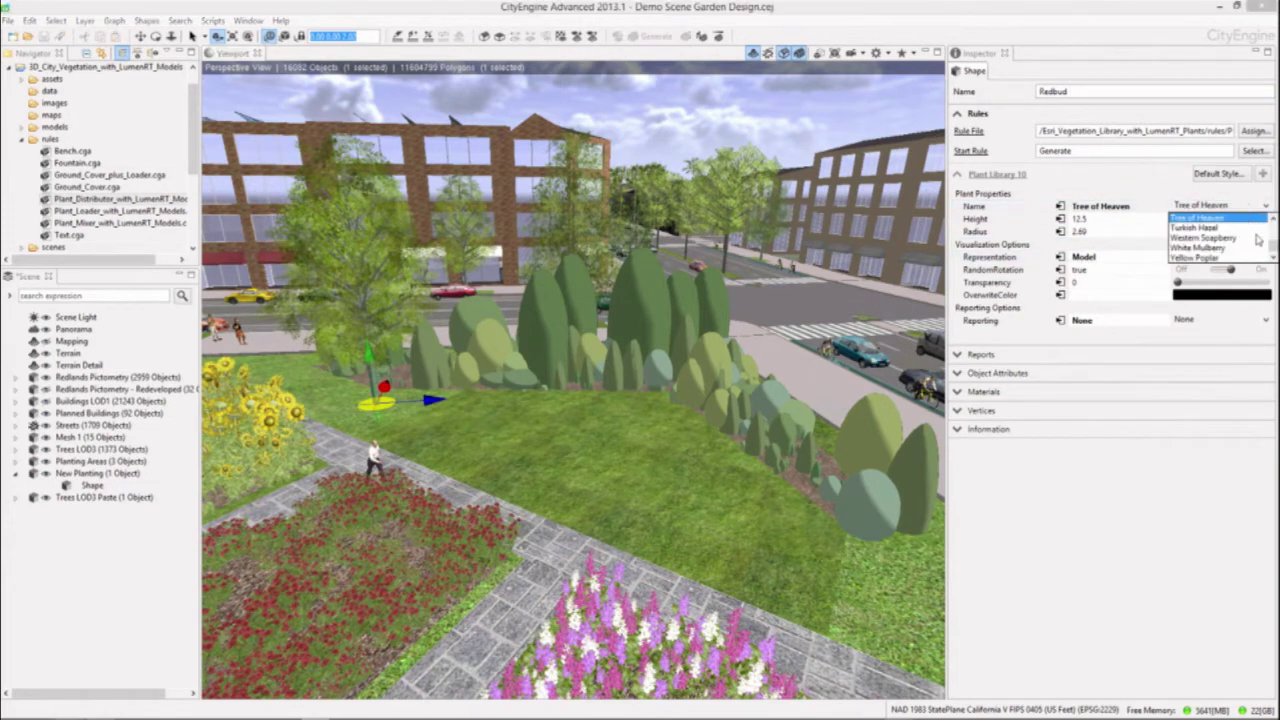
left_click(1205, 238)
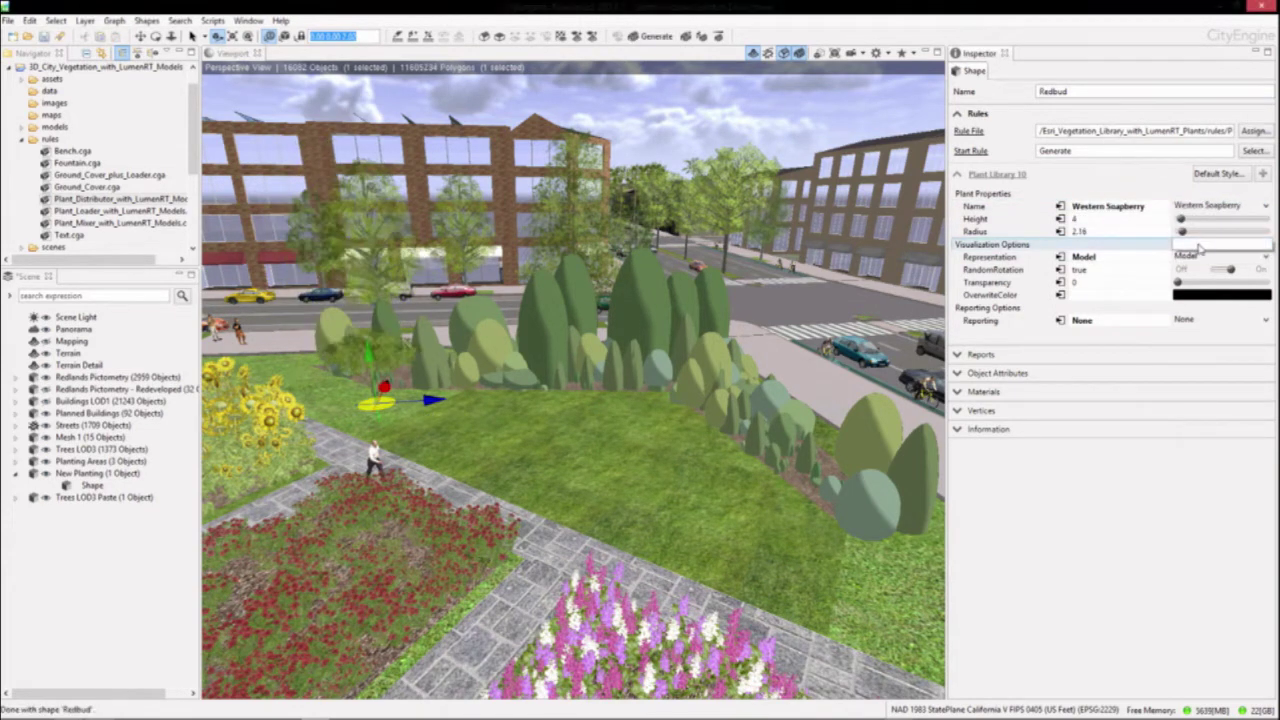
left_click(1262, 205)
left_click(1205, 248)
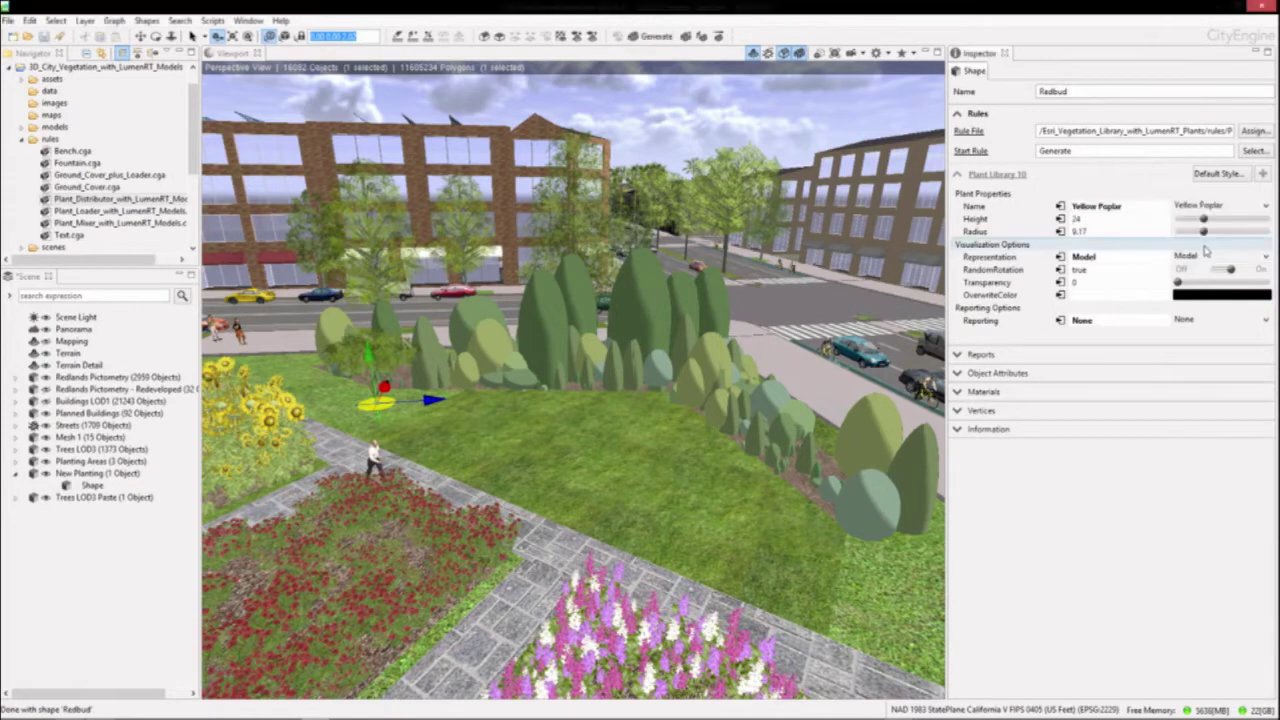
left_click(800, 111)
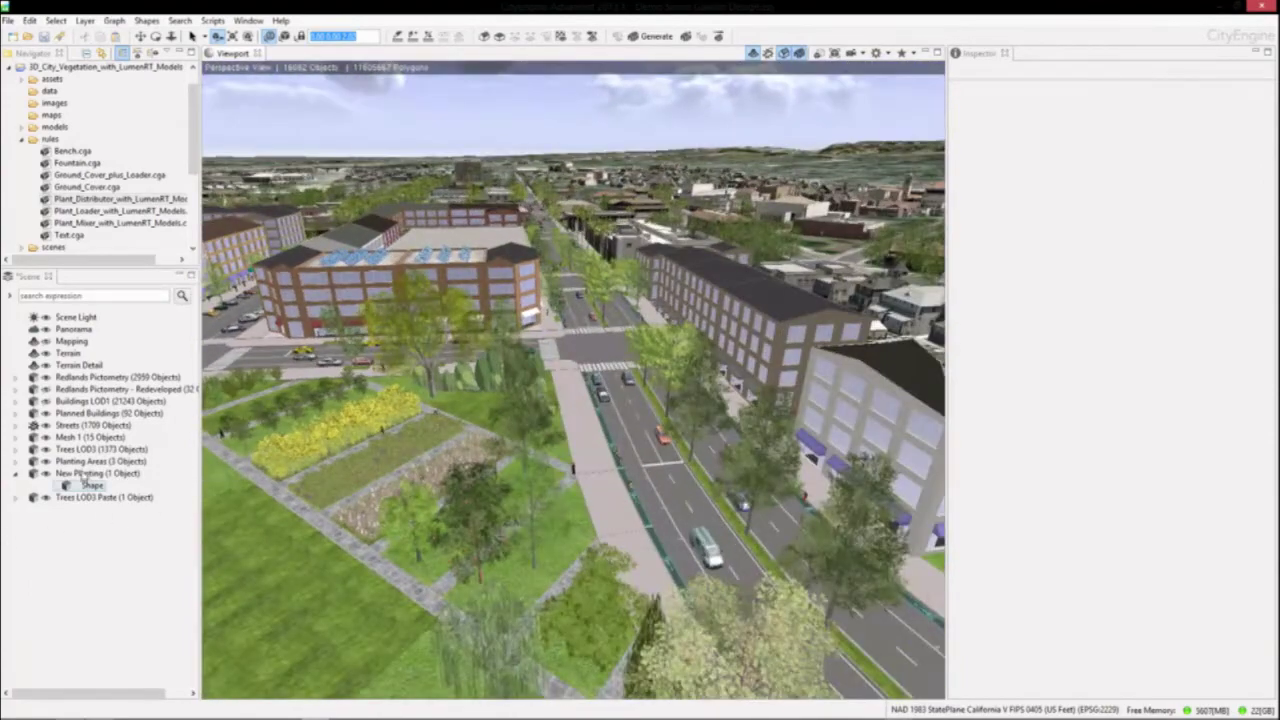
- Select every object in the Trees LOD3 layer and set their Representation to Analytical
right_click(97, 452)
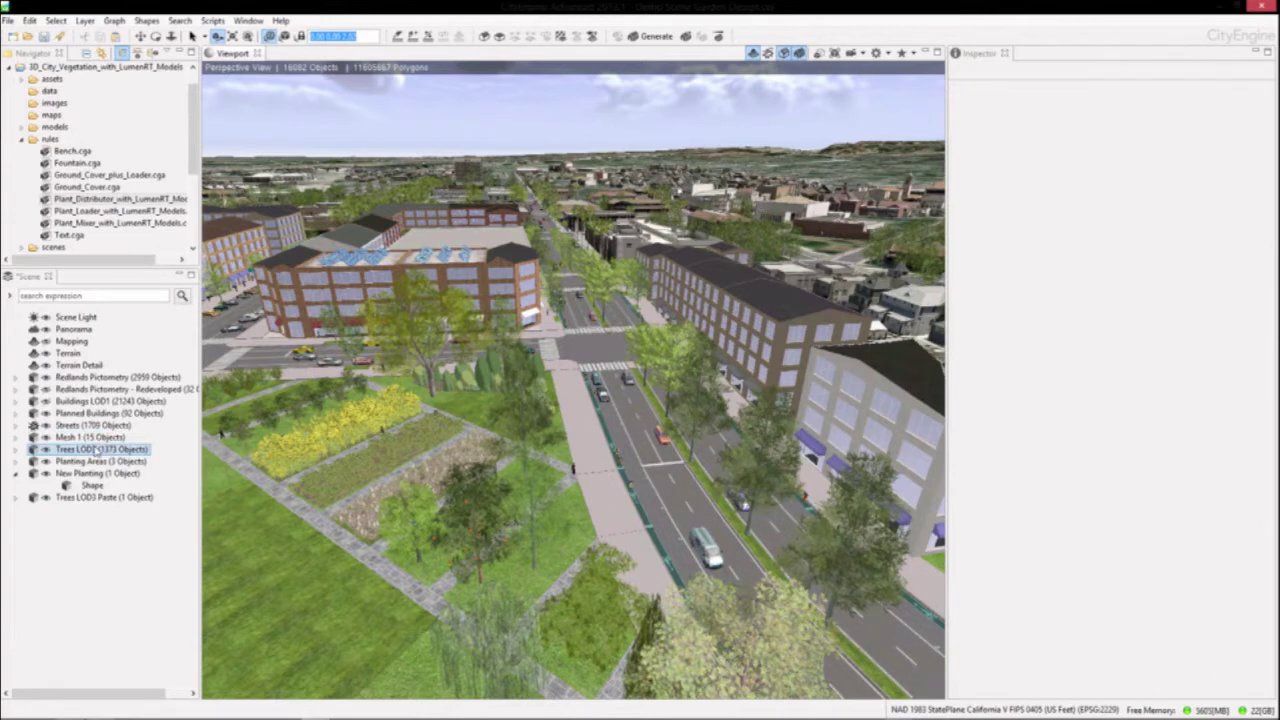
mouse_move(190, 258)
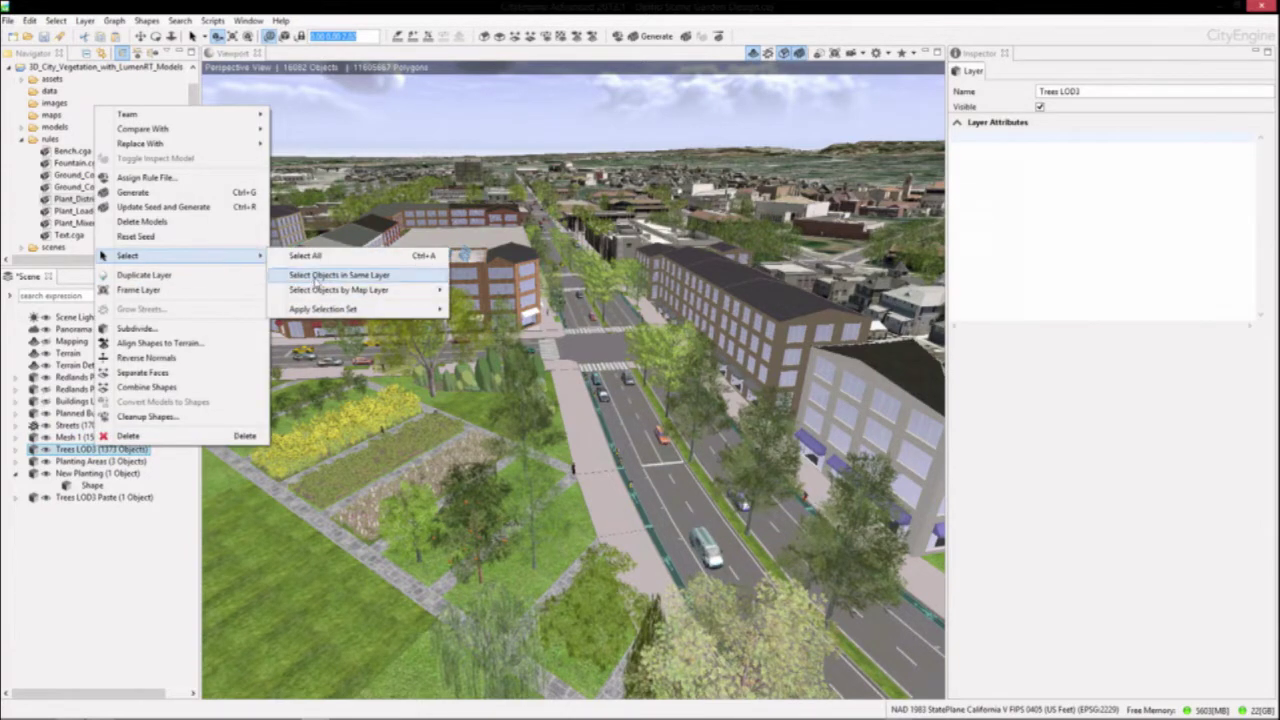
left_click(300, 276)
left_click(1240, 258)
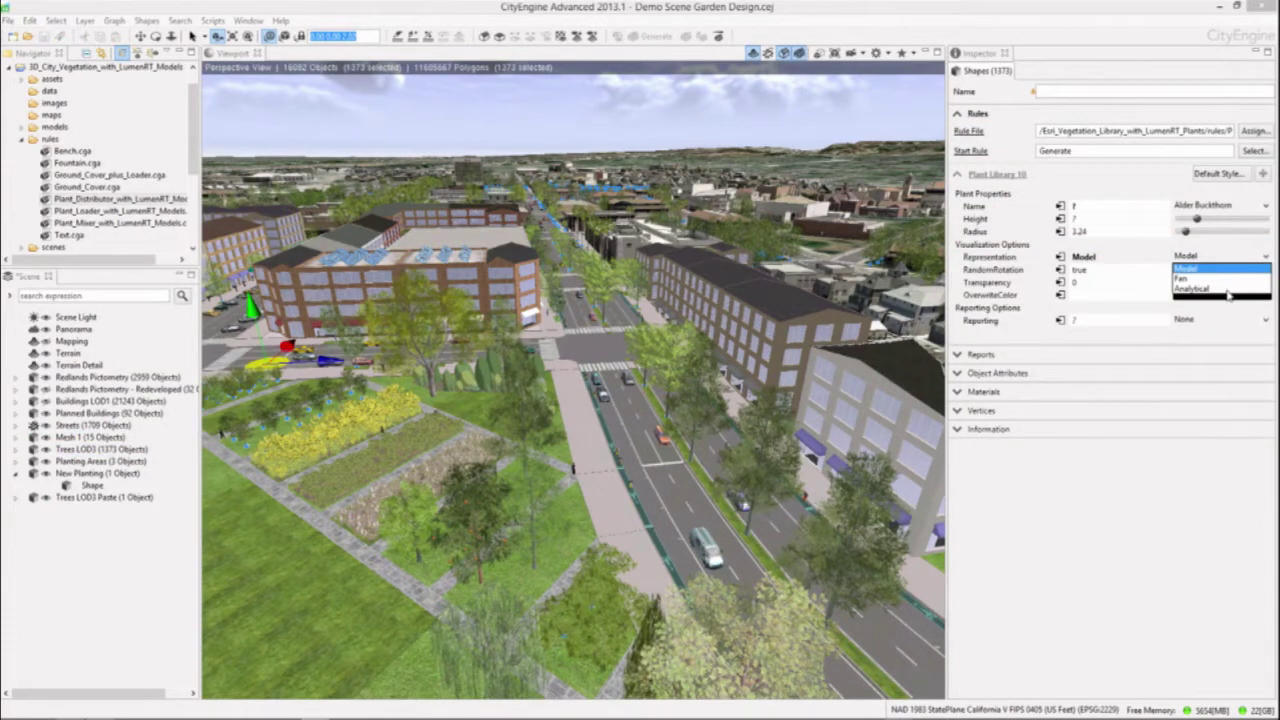
left_click(1228, 289)
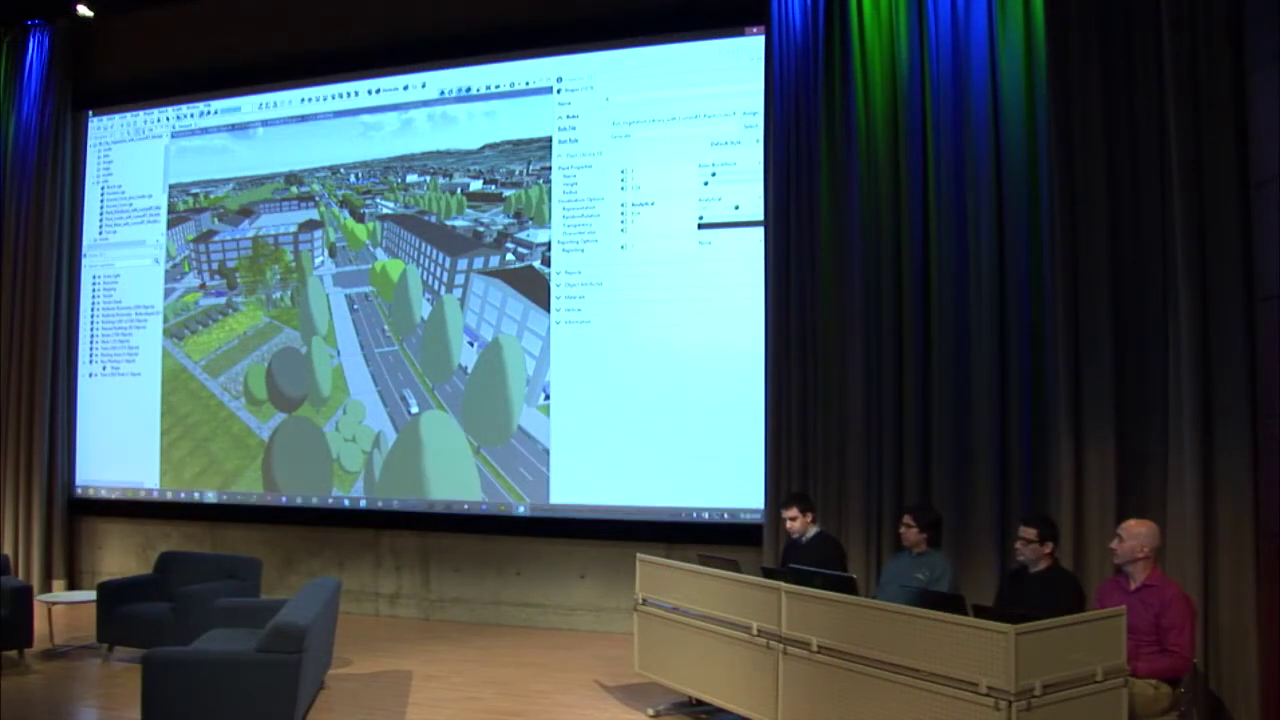
- Switch to the browser, search all ArcGIS Online content for "cityengine vegetation" and open the 3D City Vegetation with LumenRT Models item
key("alt+Tab")
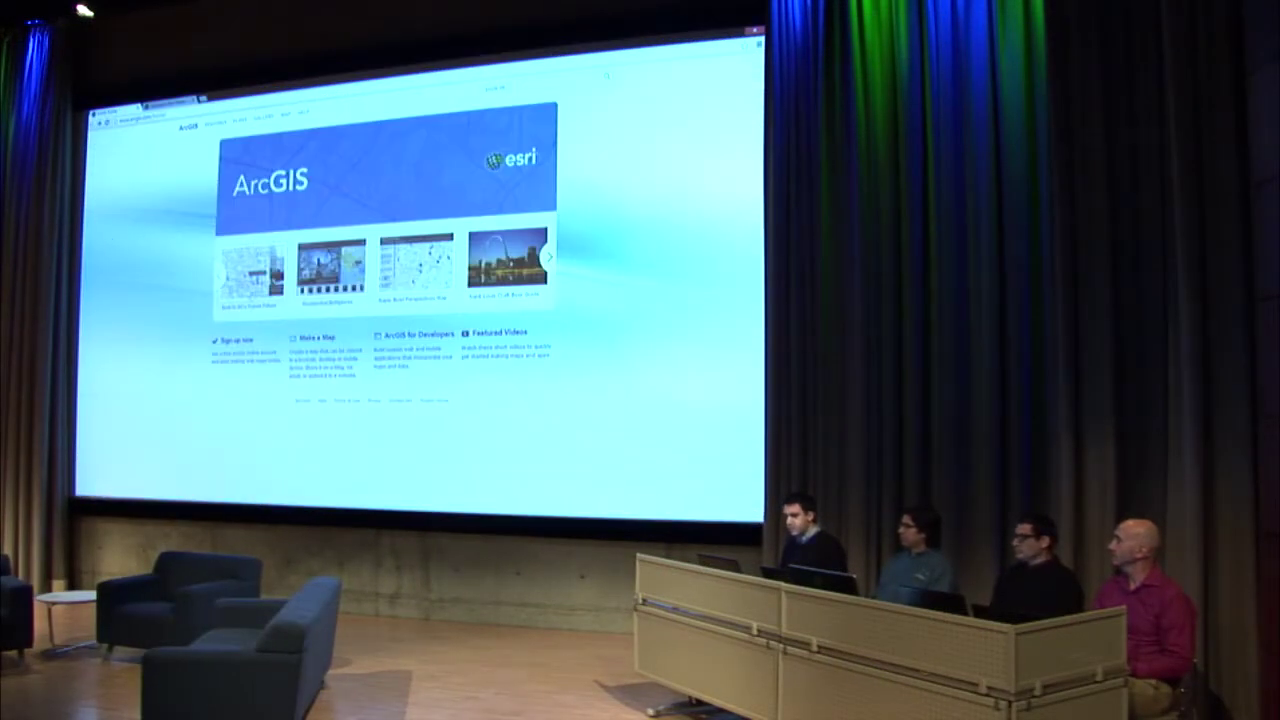
left_click(526, 87)
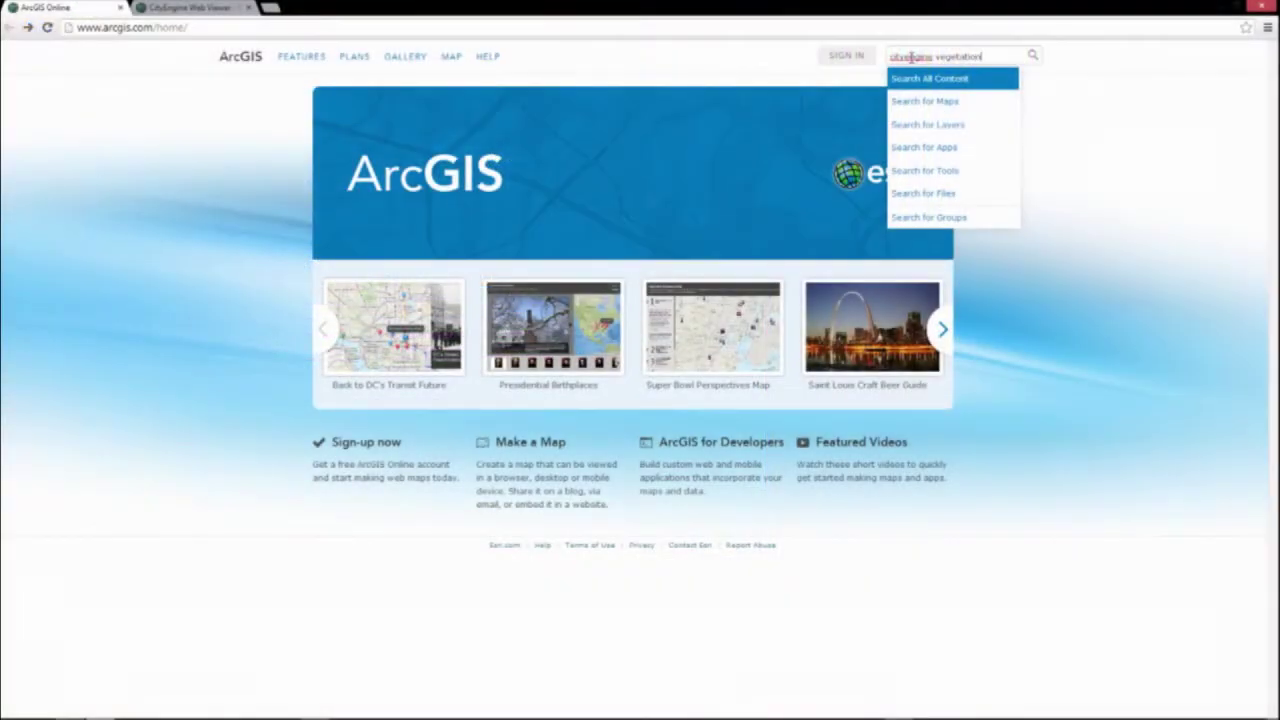
key("Return")
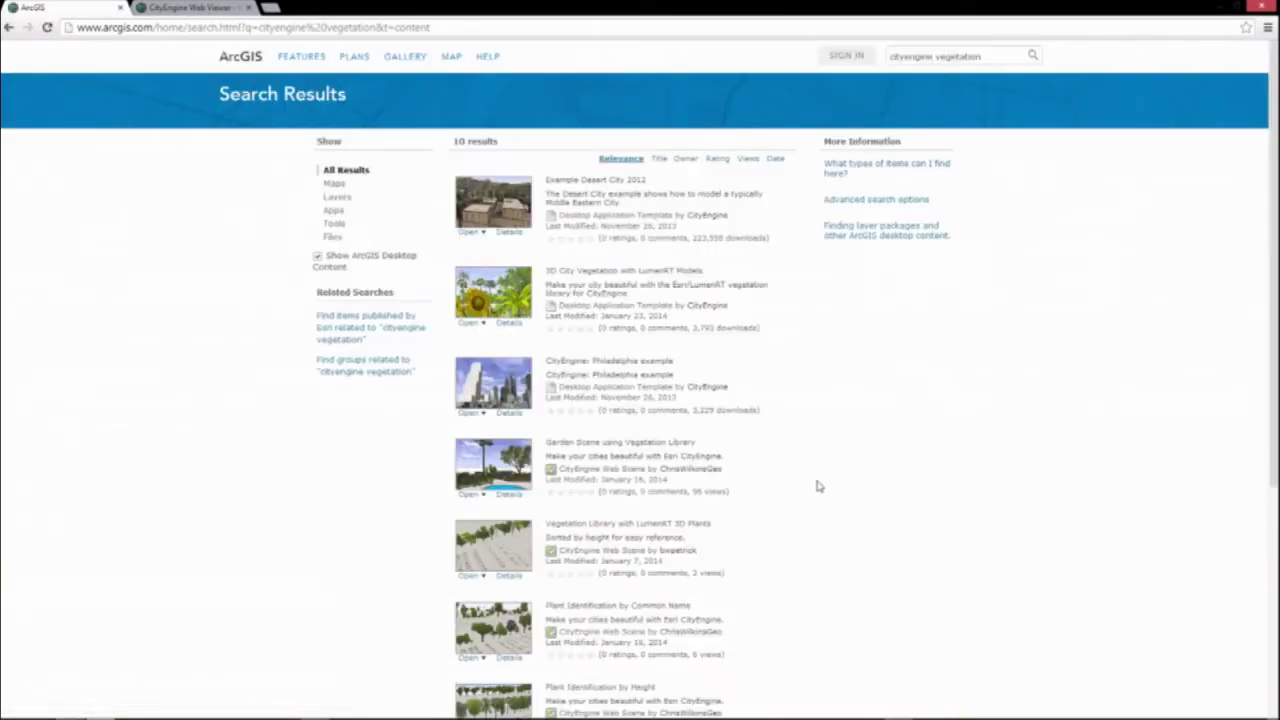
scroll(826, 354, "down", 1)
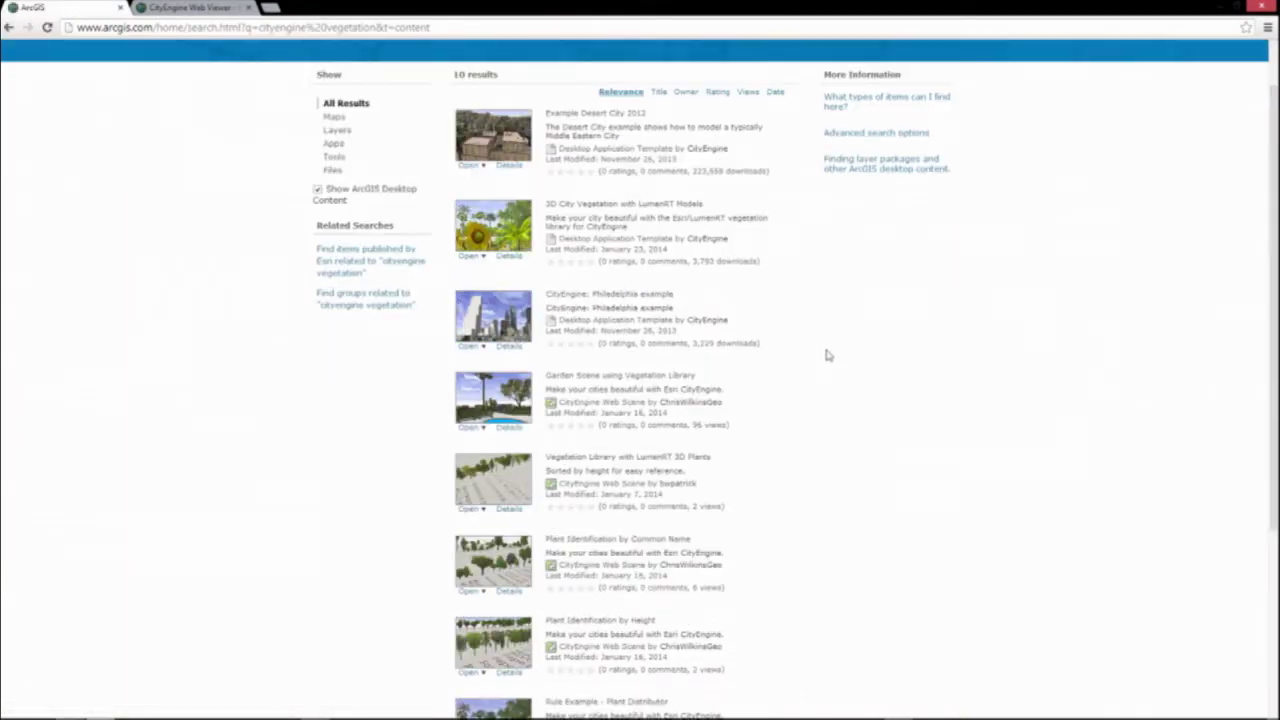
left_click(597, 207)
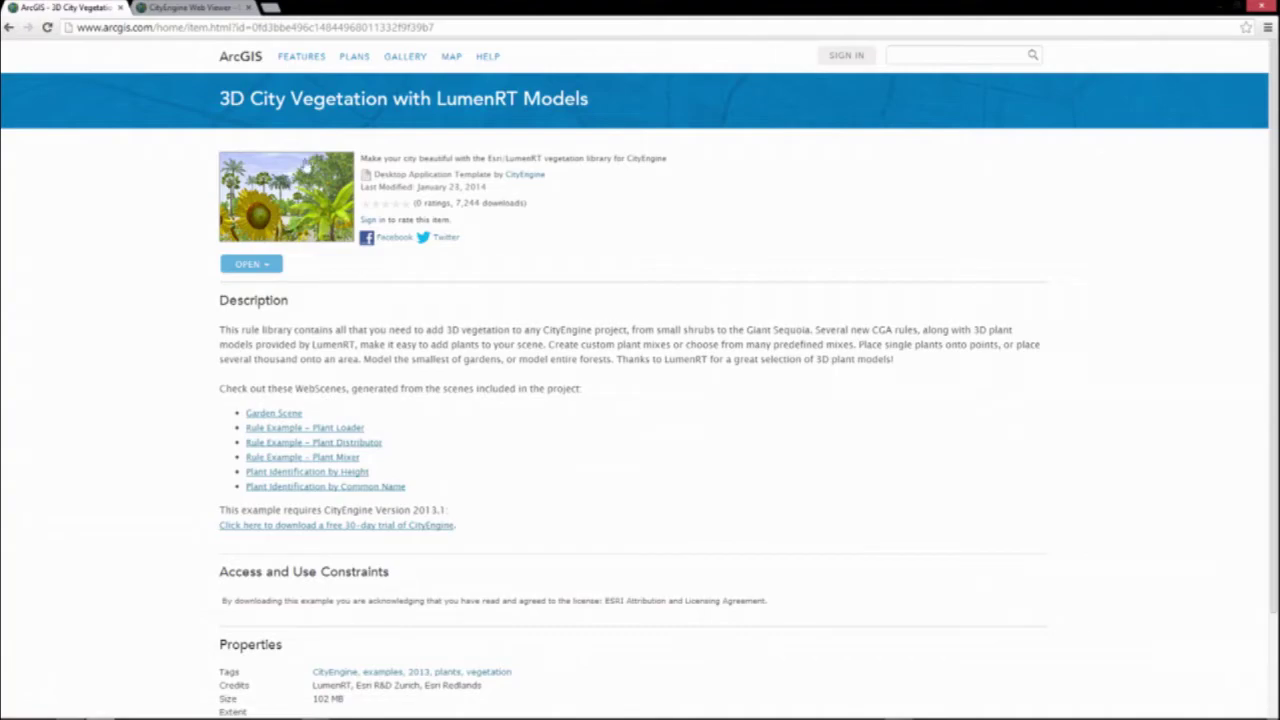
- View the Plant Identification by Height web scene by playing its bookmark tour and examining the plant rows from other angles
left_click(183, 8)
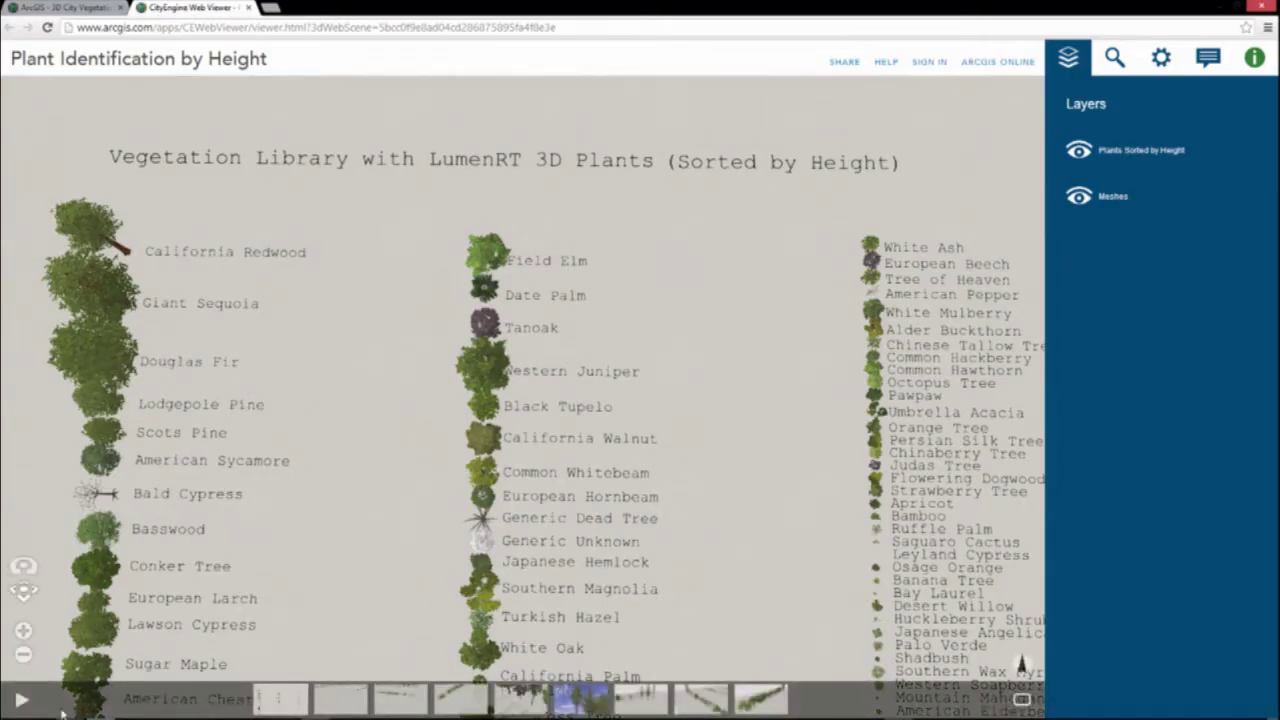
left_click(21, 703)
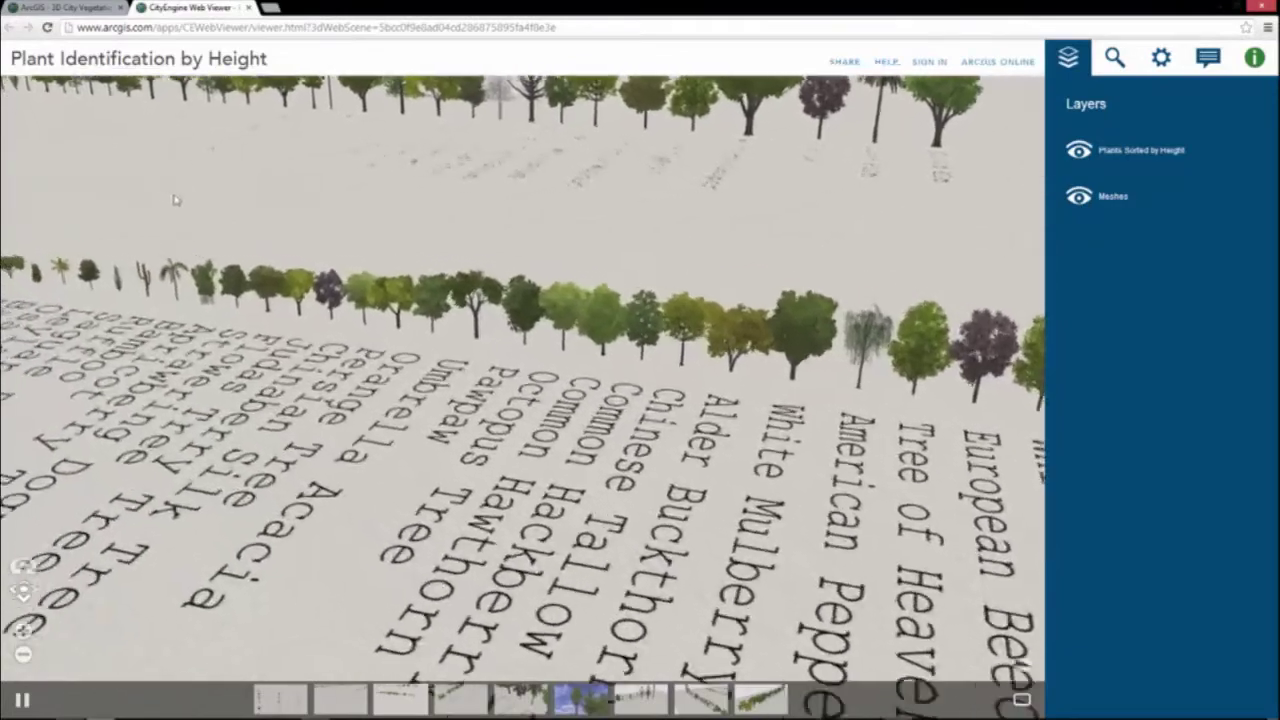
left_click_drag(204, 234, 357, 478)
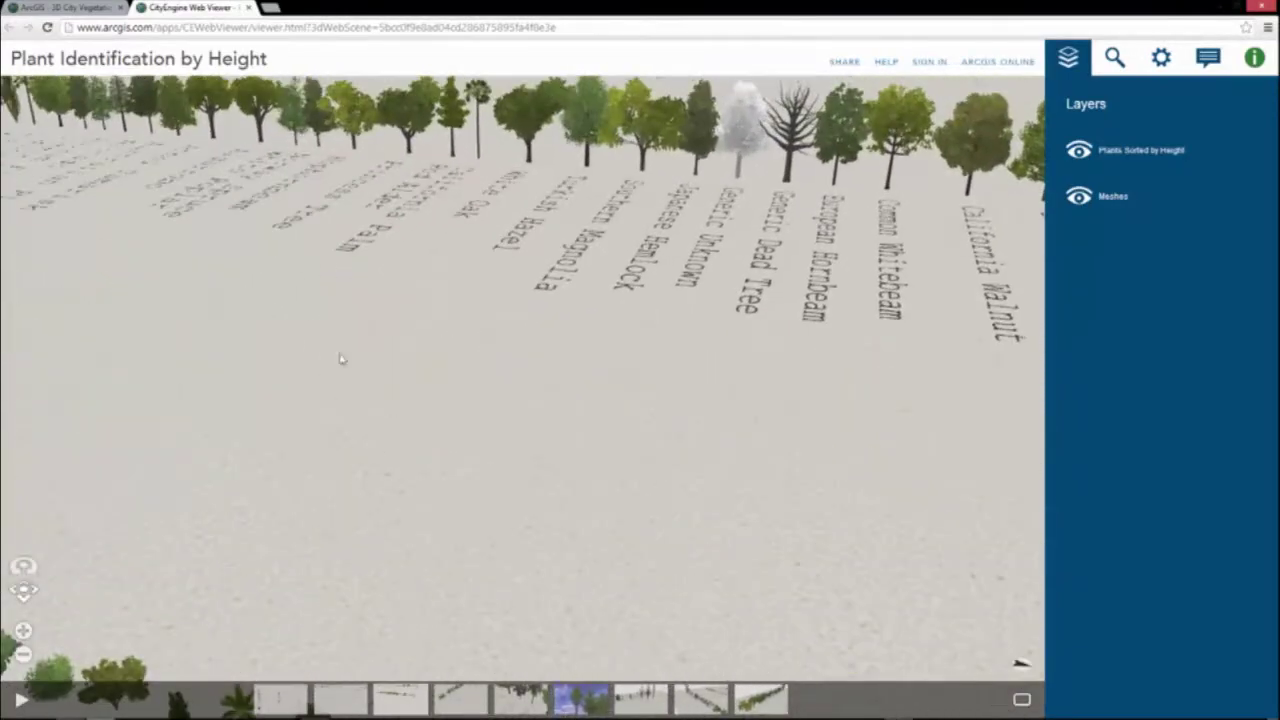
right_click_drag(343, 360, 568, 251)
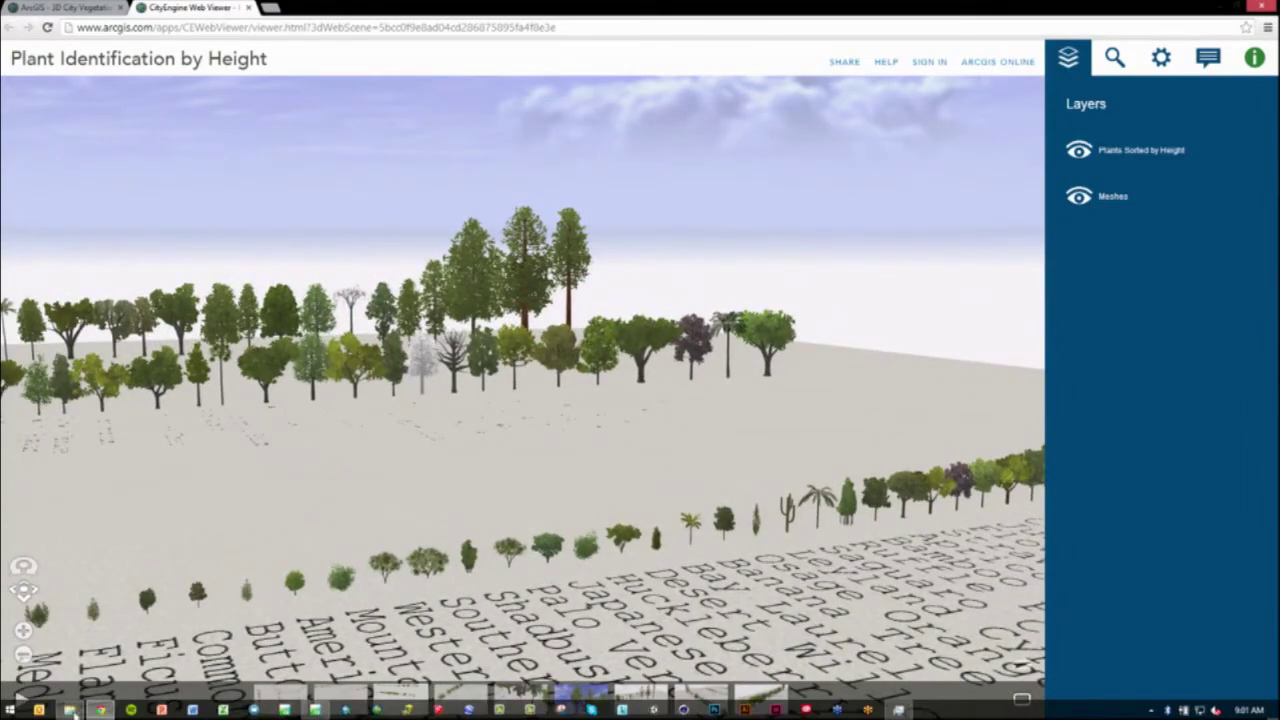
- Switch to the Redlands Build folder in File Explorer and launch the Redlands Demo application
left_click(72, 711)
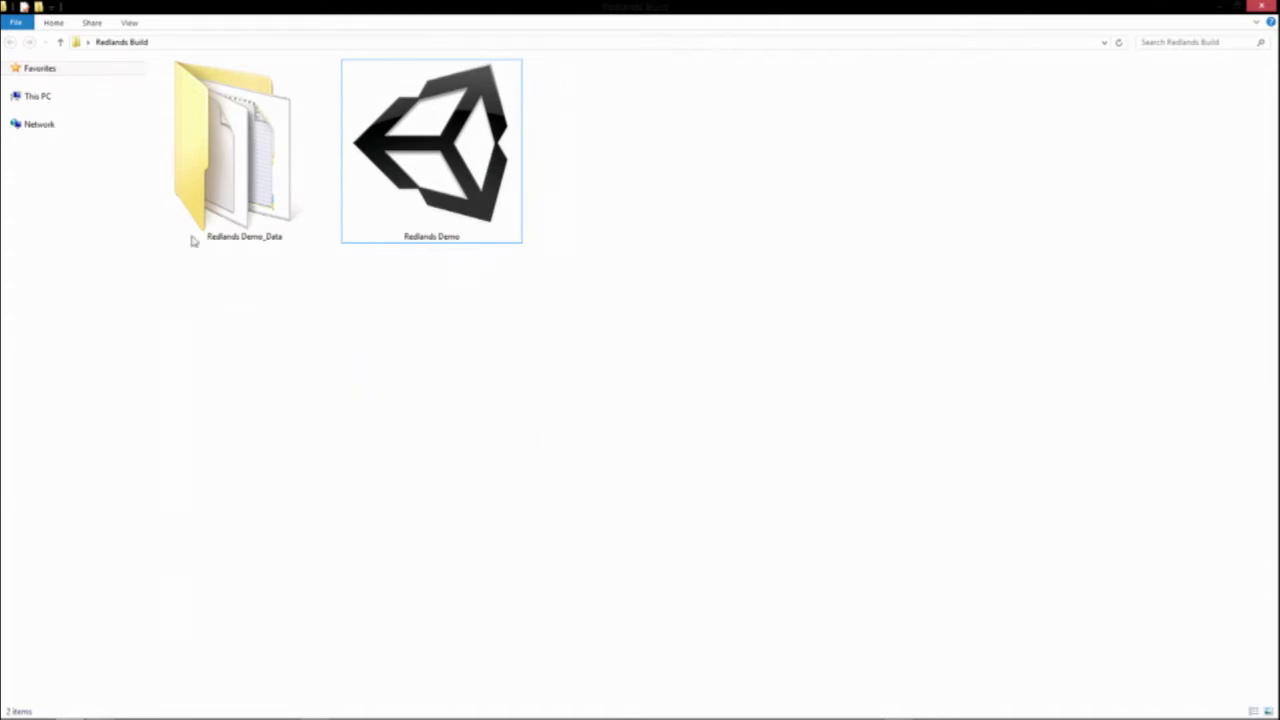
left_click(414, 209)
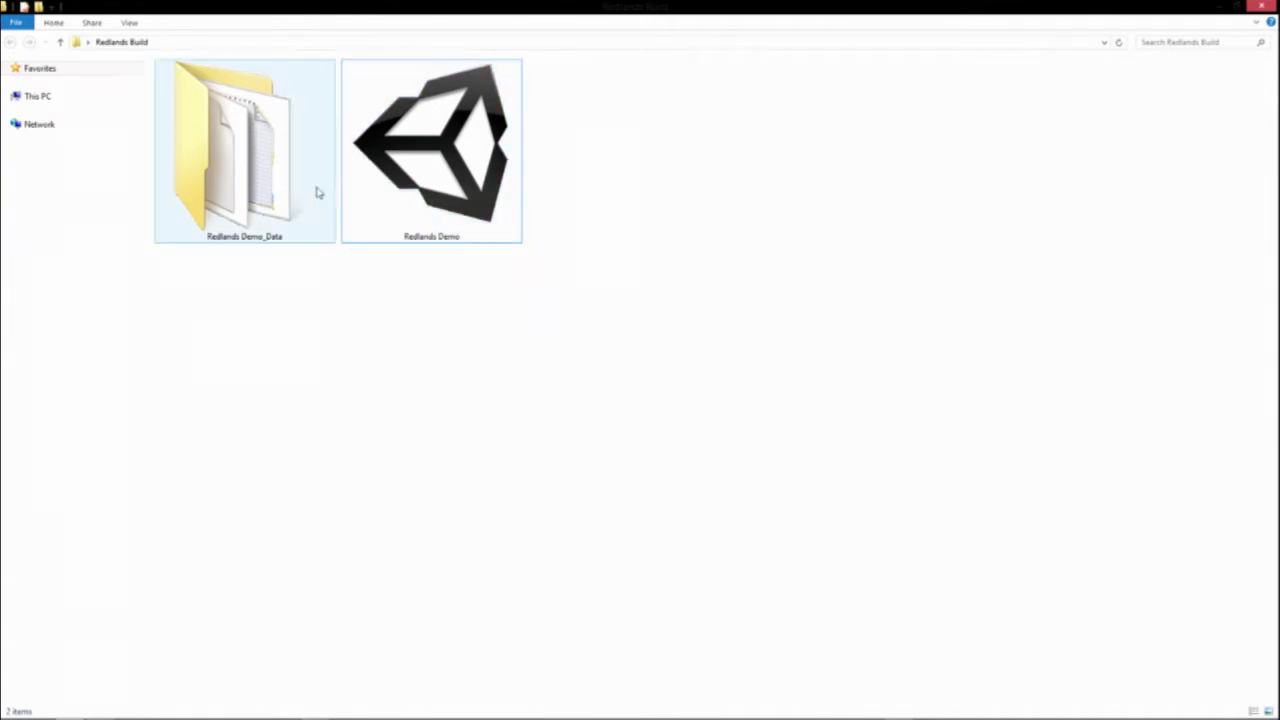
double_click(408, 164)
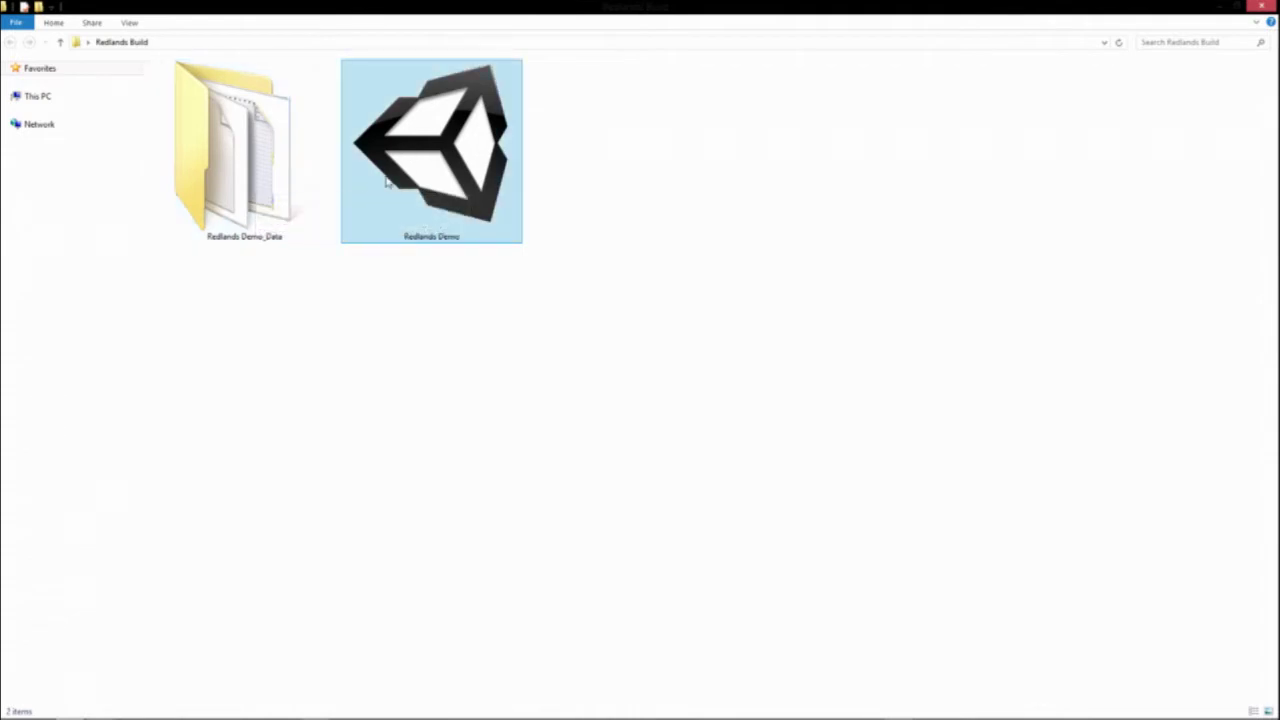